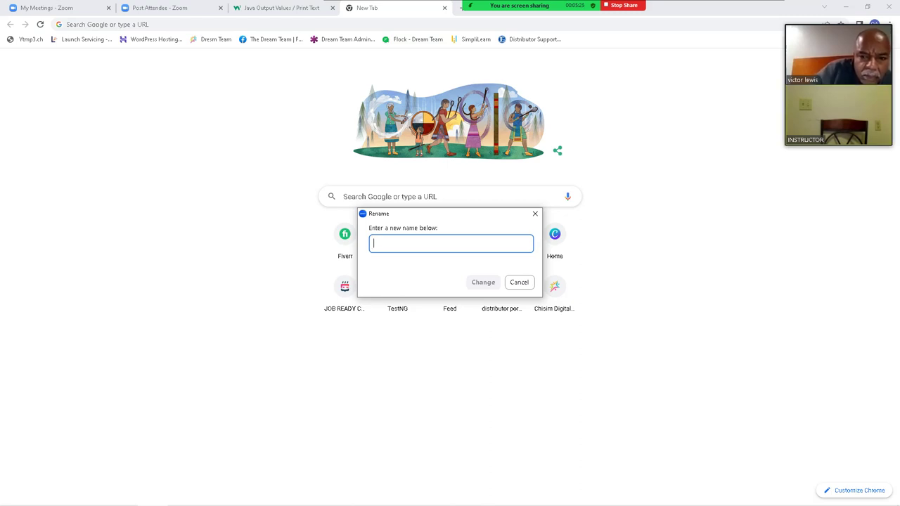
Rename the meeting participant shown as INSTRUCTOR by entering the participant's first name
type("Ignatius")
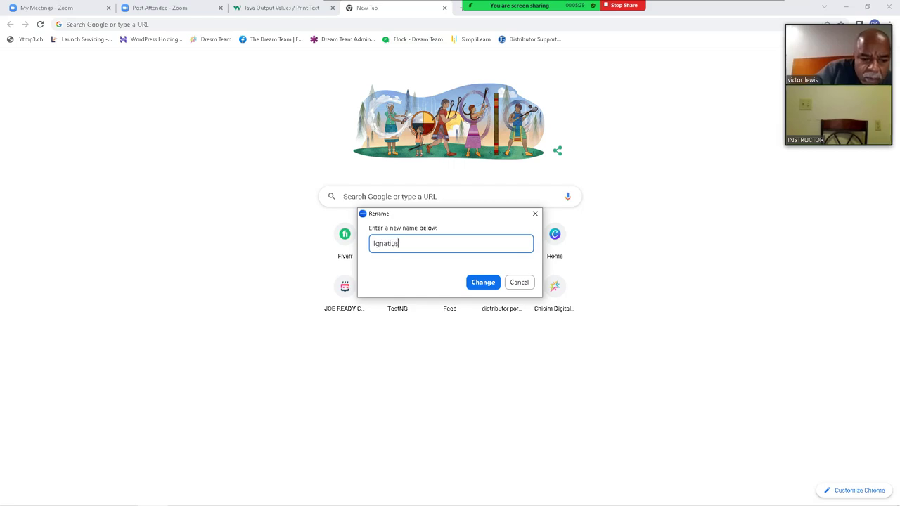
key("Return")
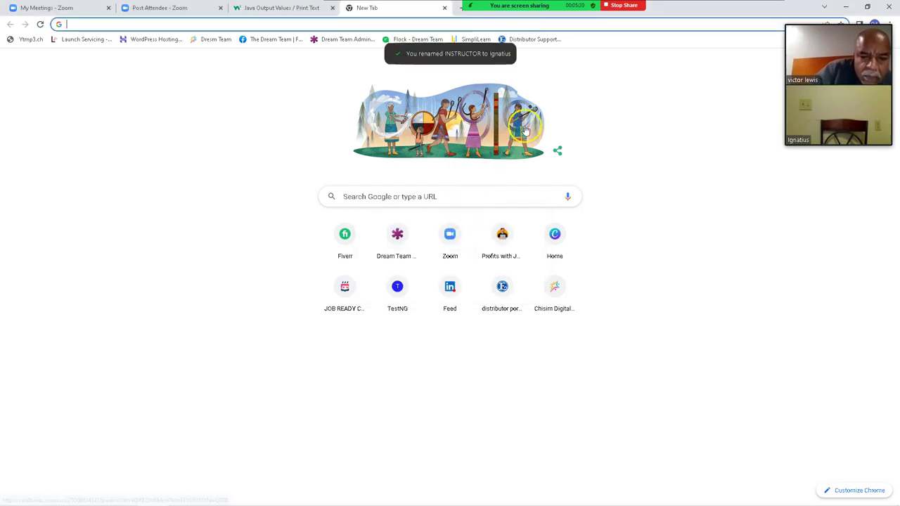
Make the other attendee the meeting host from the participants list and confirm the host change
mouse_move(554, 13)
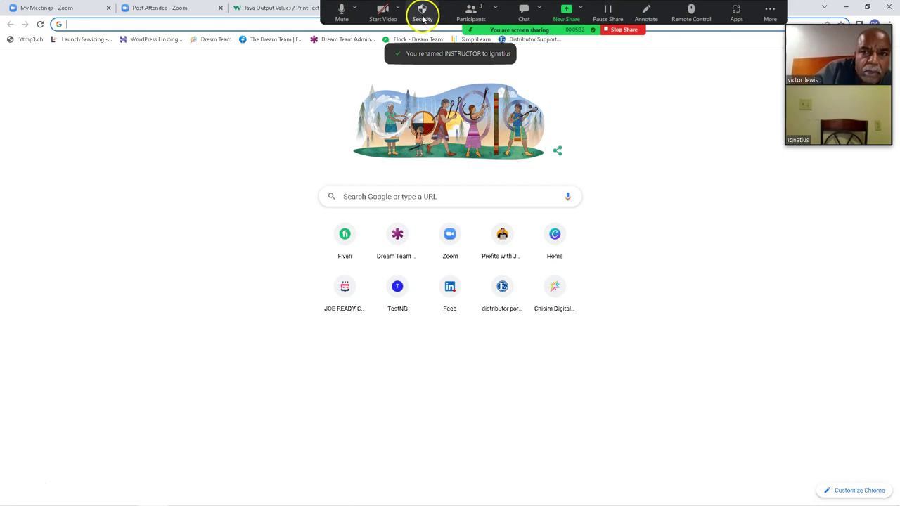
left_click(470, 10)
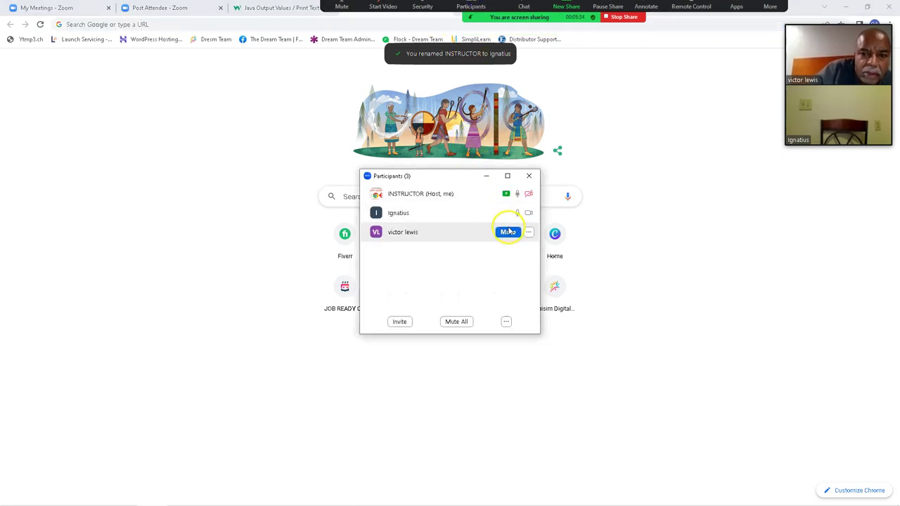
left_click(528, 233)
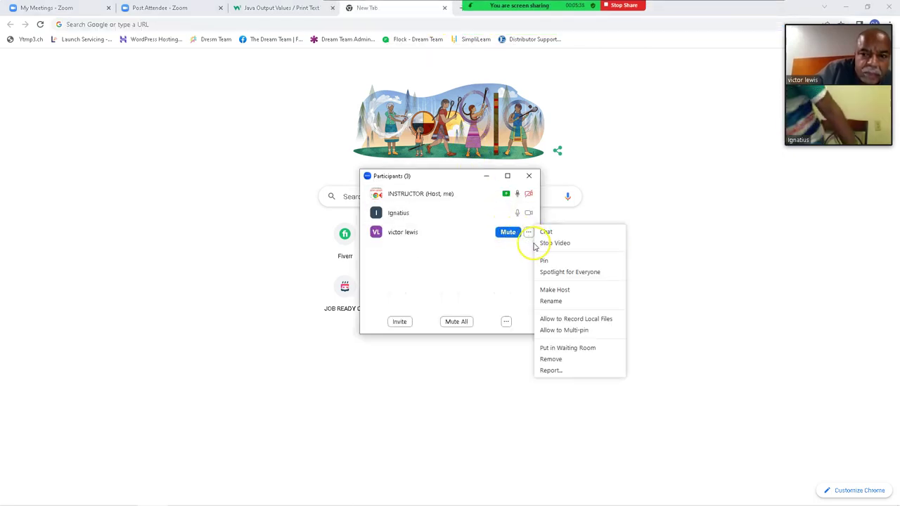
left_click(567, 290)
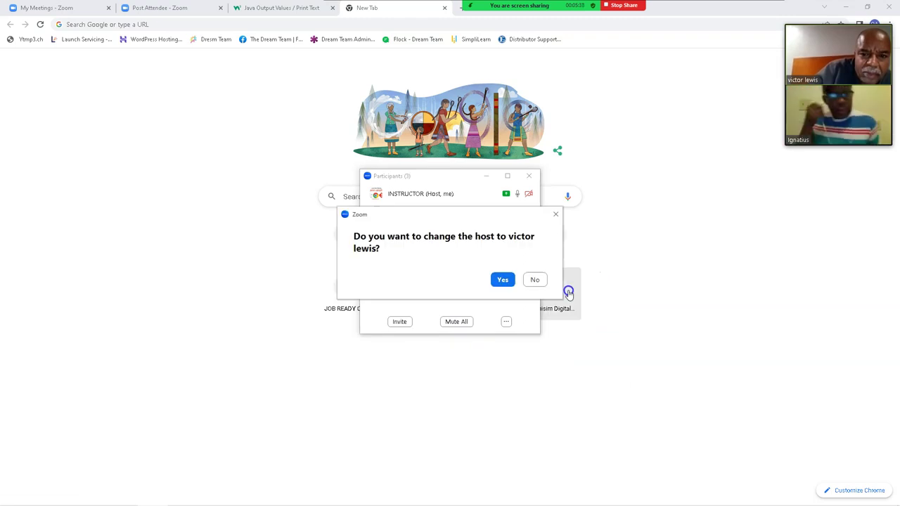
left_click(502, 280)
left_click(489, 180)
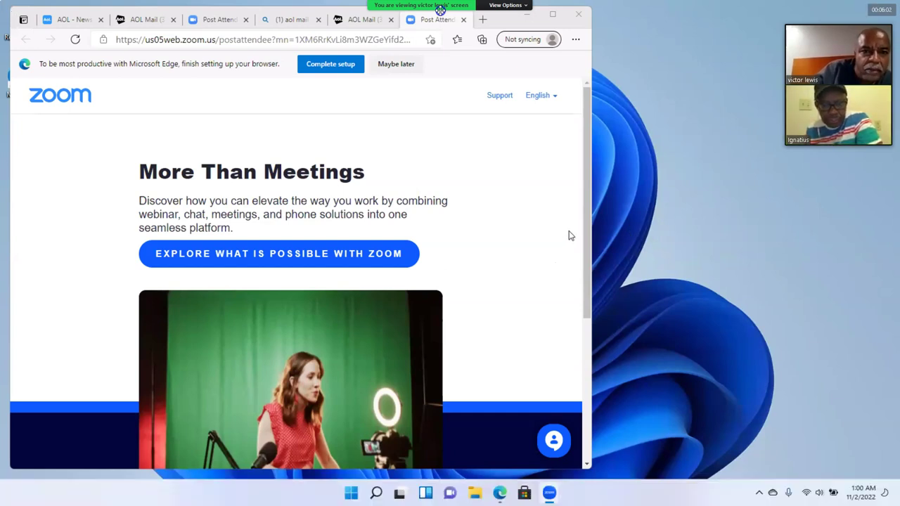
Close the open Zoom web page window, open a new Microsoft Edge window and search the web for google.com
left_click(579, 15)
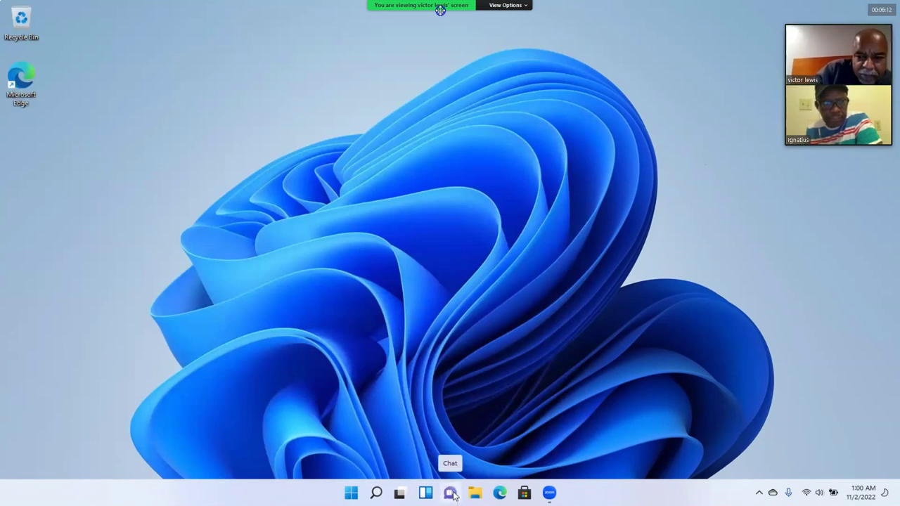
left_click(499, 494)
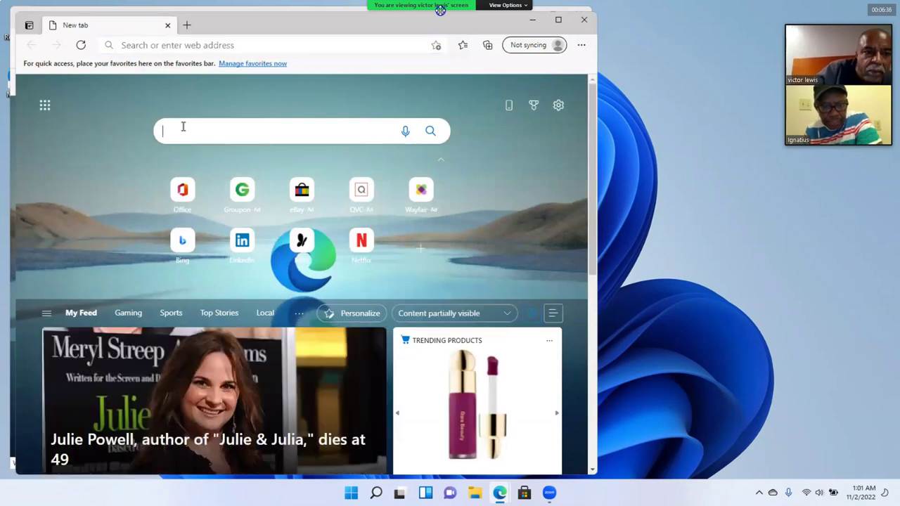
left_click(183, 128)
type("goo")
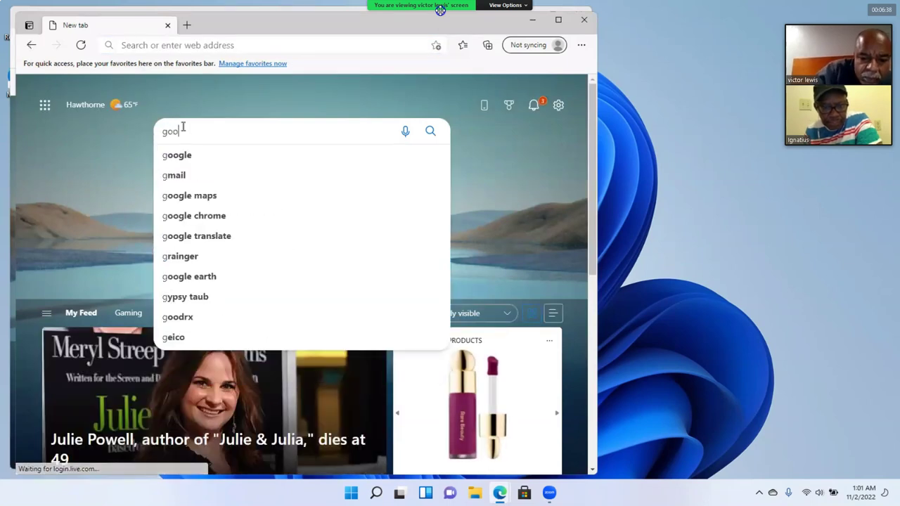
type("gle")
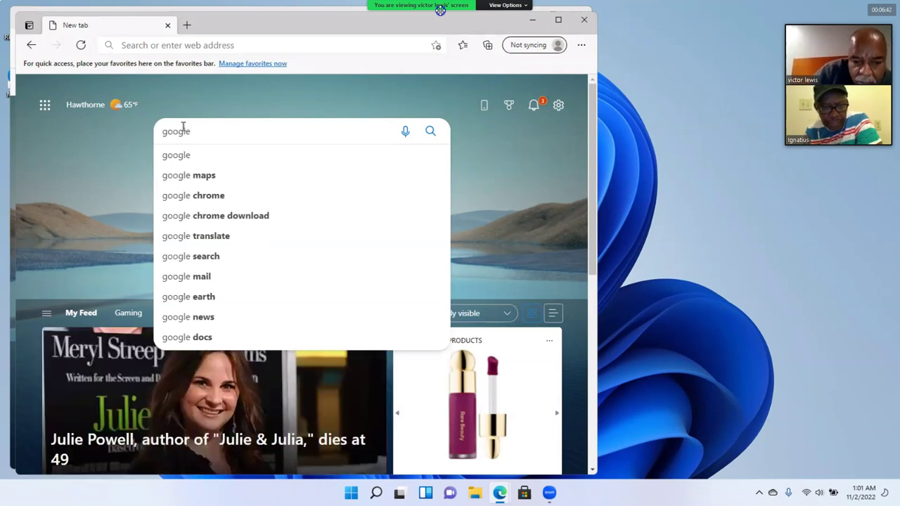
type(".com")
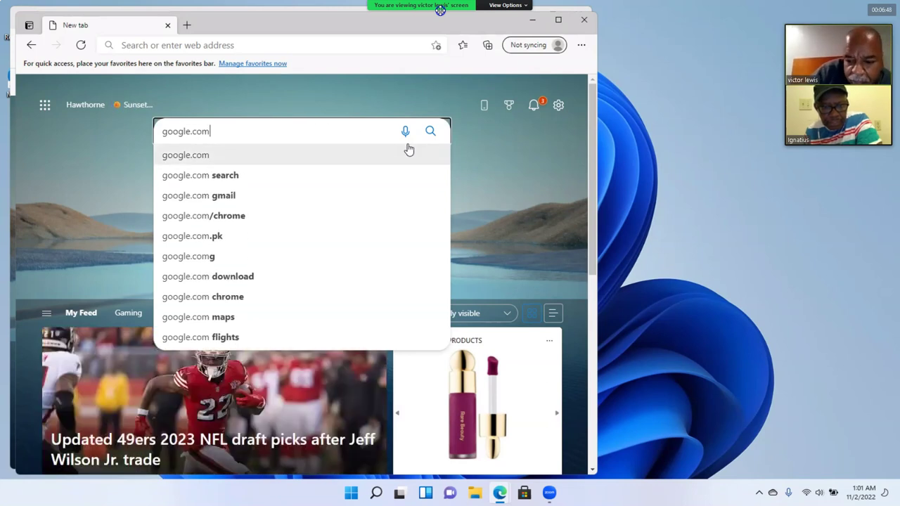
left_click(408, 148)
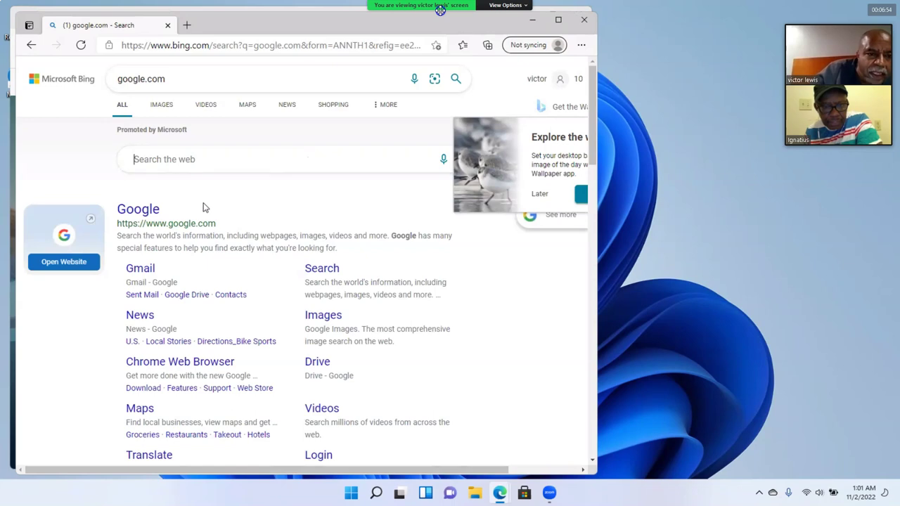
Open the Google website from the search results and maximize the browser window
left_click(138, 218)
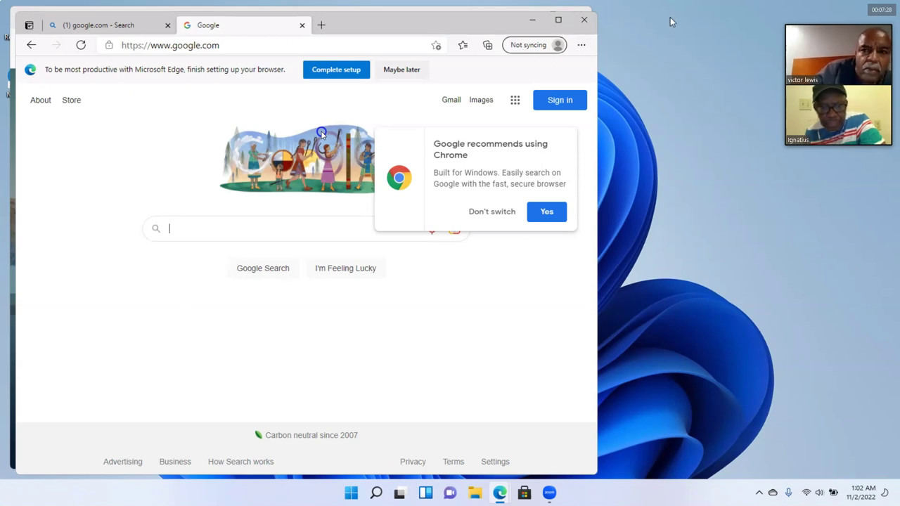
mouse_move(559, 20)
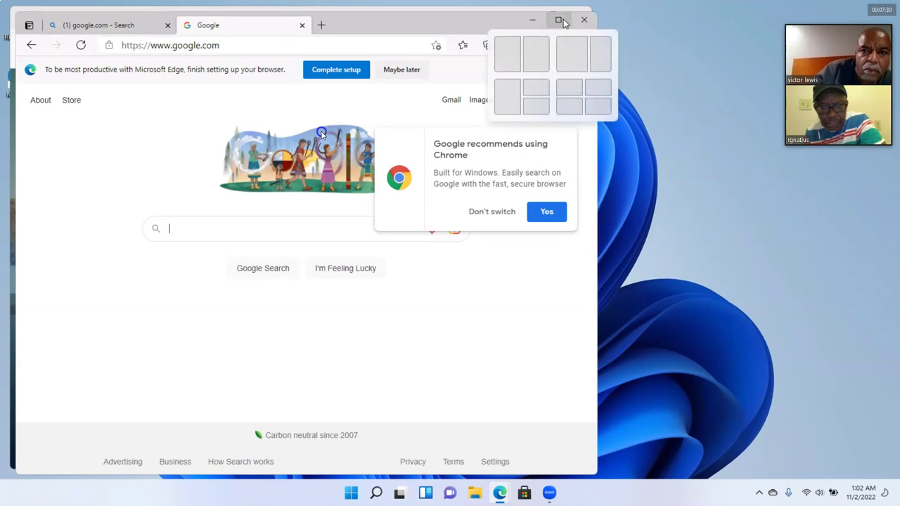
left_click(561, 20)
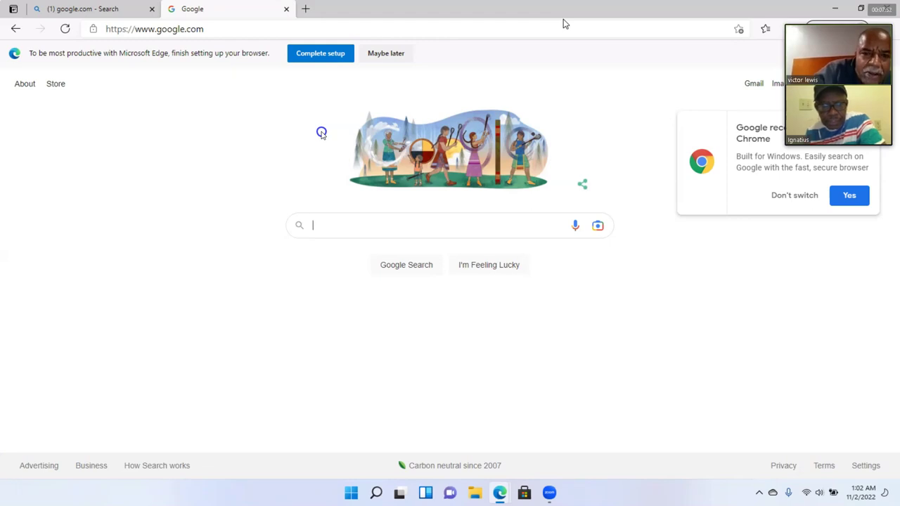
Search Google for "jdk 8 download" and open Oracle's Java SE 8 Archive Downloads (JDK 8u211 and later) page
type("jdk")
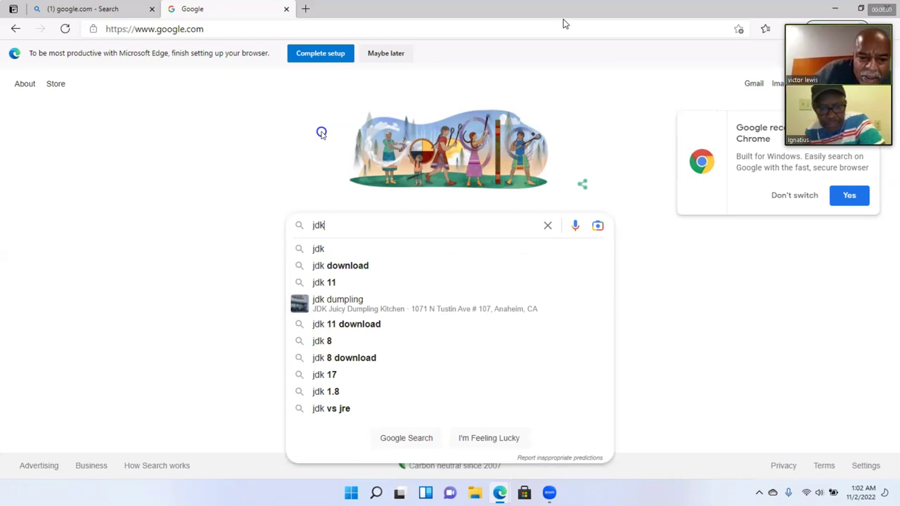
type("8")
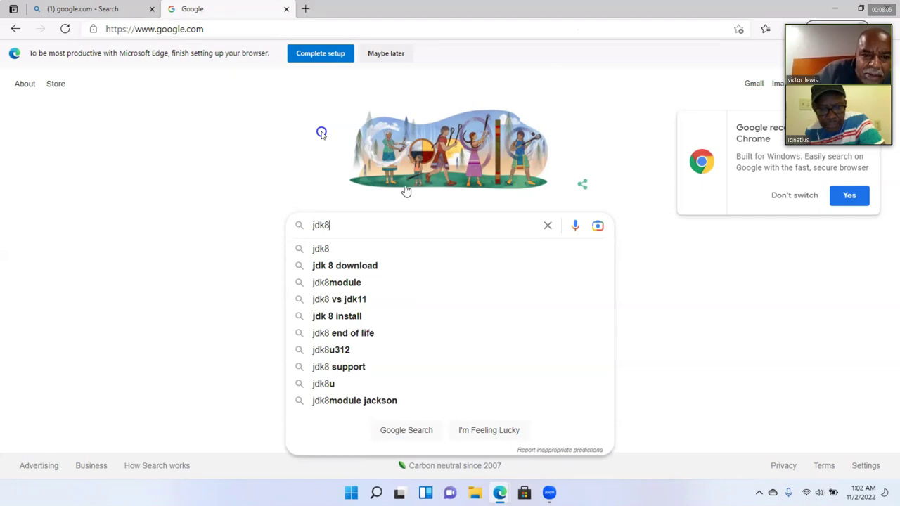
left_click(354, 271)
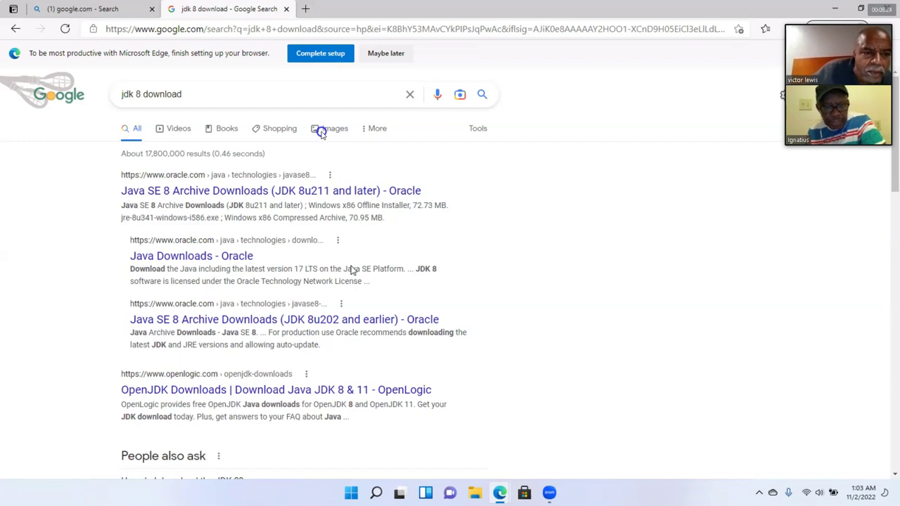
left_click(296, 192)
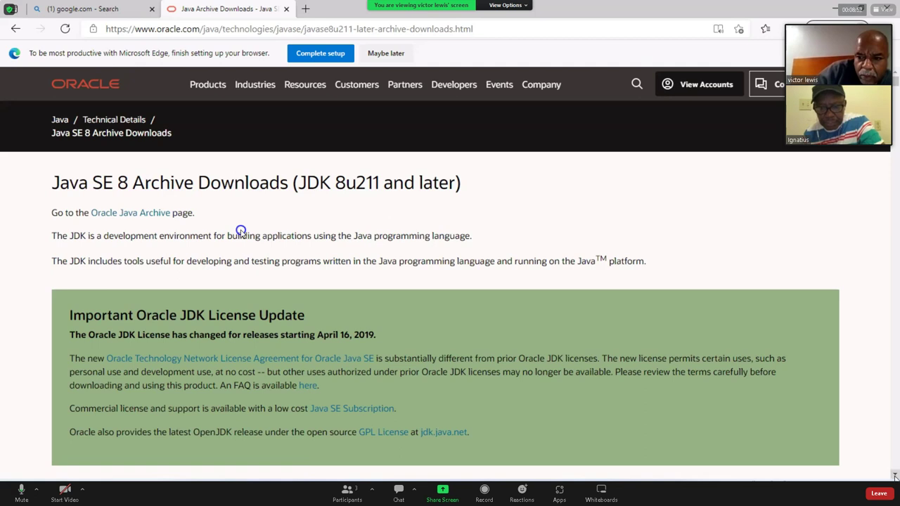
Choose the Windows x64 Installer download, jdk-8u341-windows-x64.exe, from the JDK downloads table
scroll(241, 231, "down", 3)
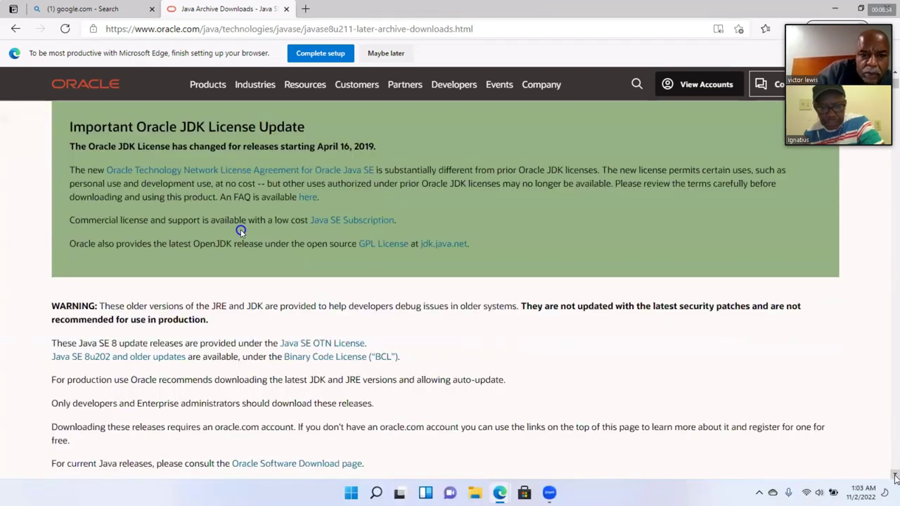
scroll(240, 231, "down", 2)
scroll(241, 230, "down", 4)
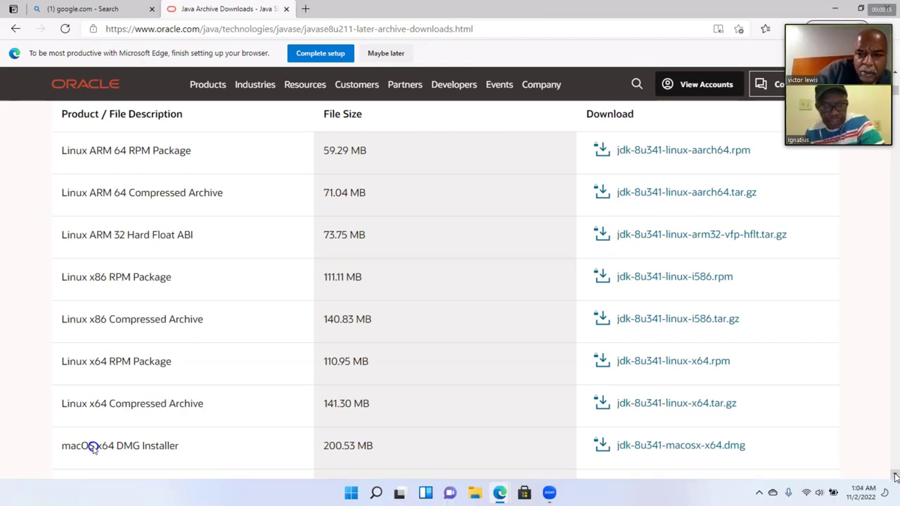
scroll(93, 449, "down", 3)
scroll(93, 449, "down", 1)
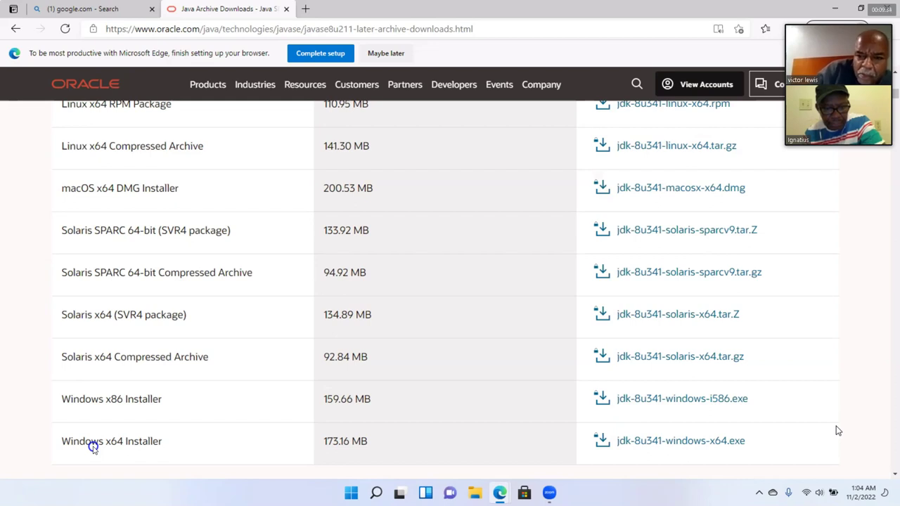
left_click(725, 441)
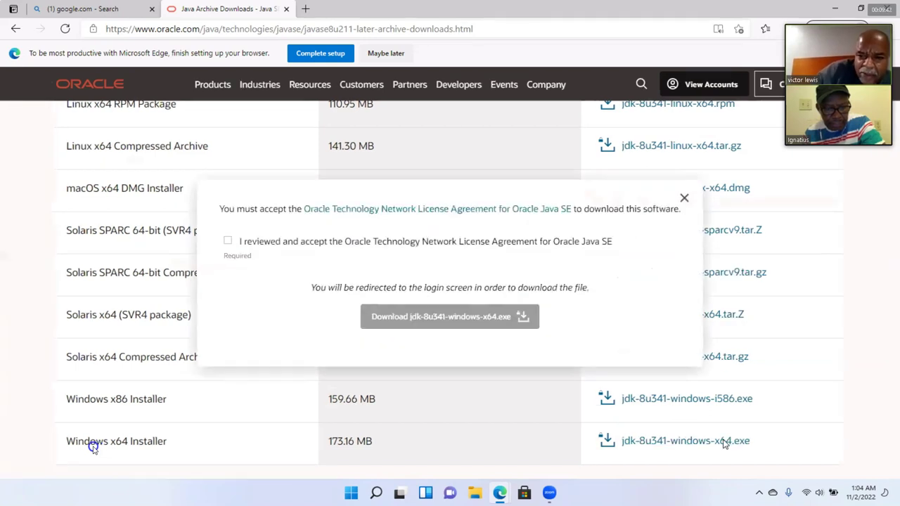
Accept the Oracle Technology Network License Agreement, proceed with the download and start creating an Oracle account
left_click(228, 242)
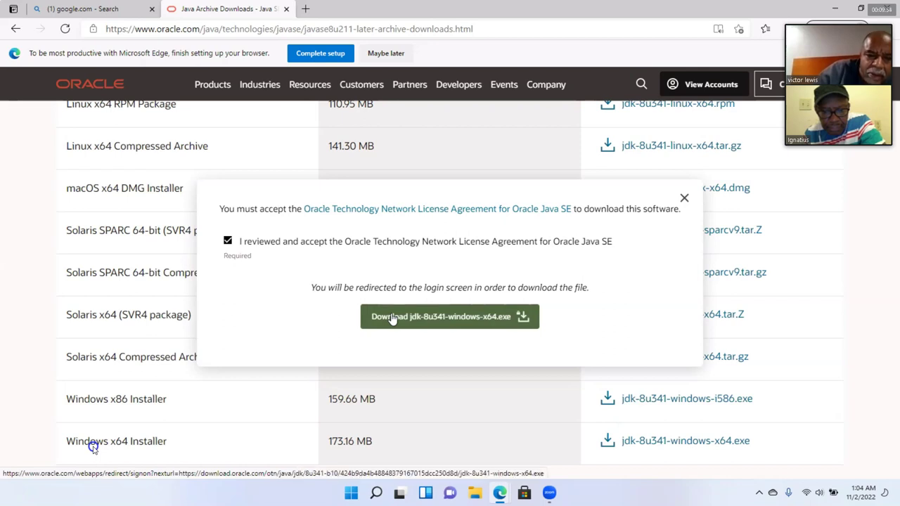
left_click(392, 318)
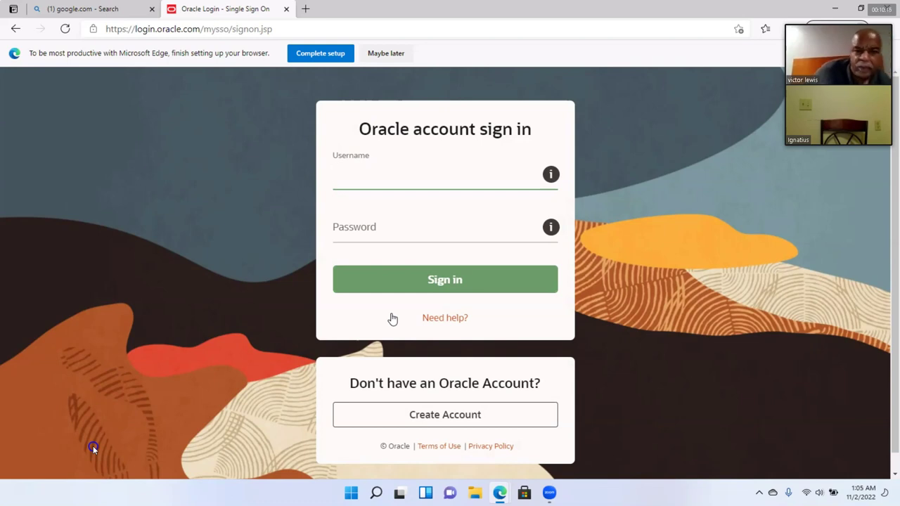
left_click(445, 415)
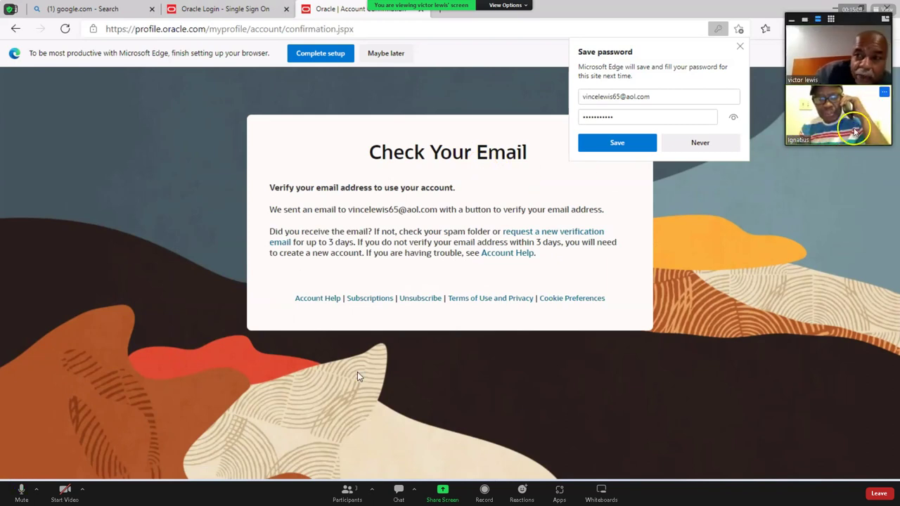
left_click(885, 92)
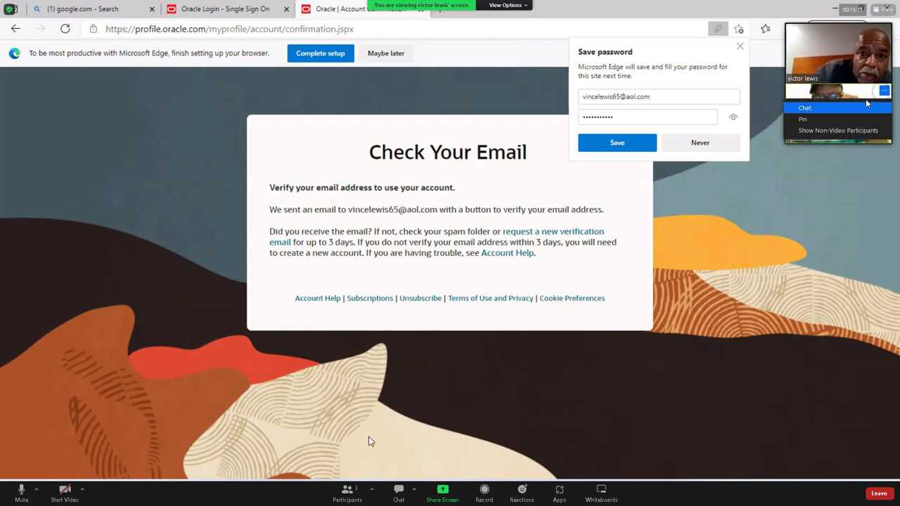
left_click(830, 97)
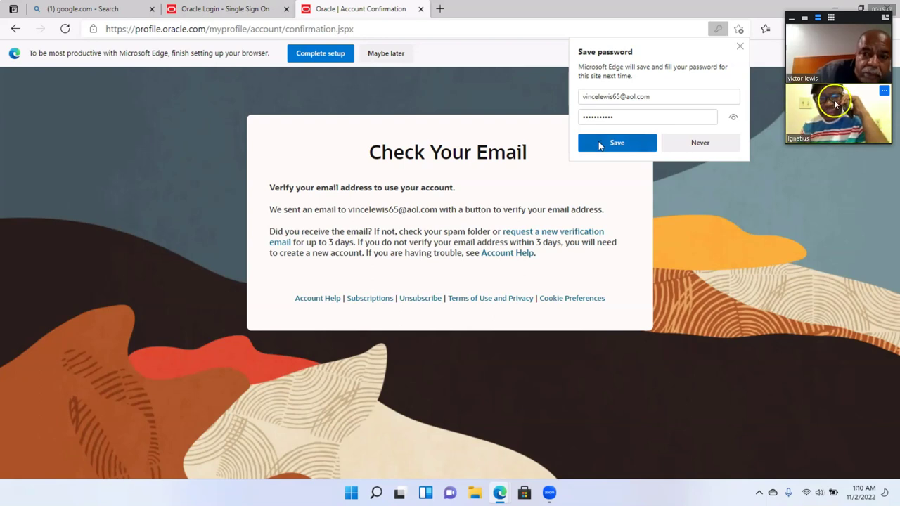
Save the Oracle account password in the browser and open AOL Mail (mail.aol.com) in the current tab
left_click(599, 144)
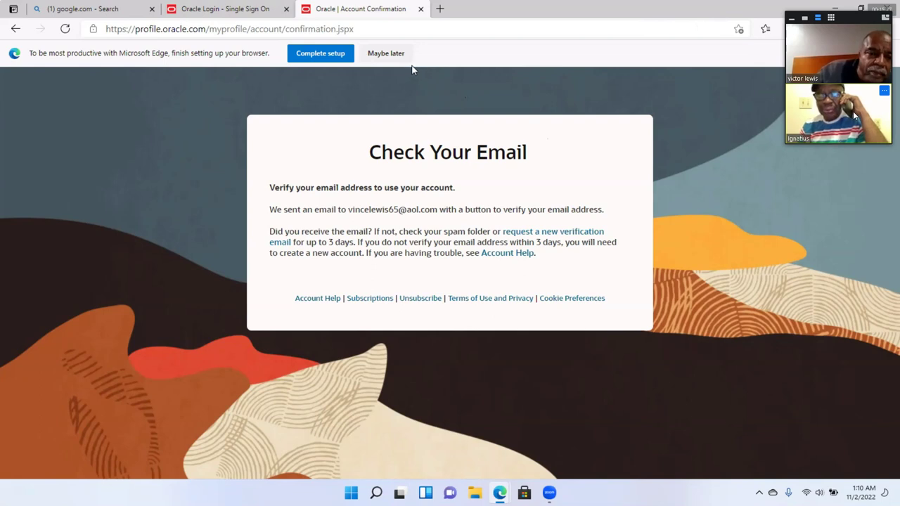
left_click(358, 29)
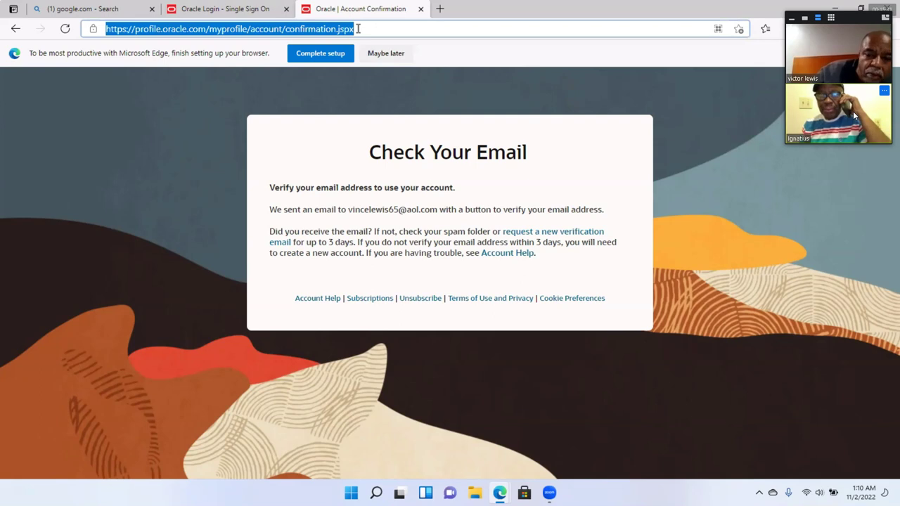
key("BackSpace")
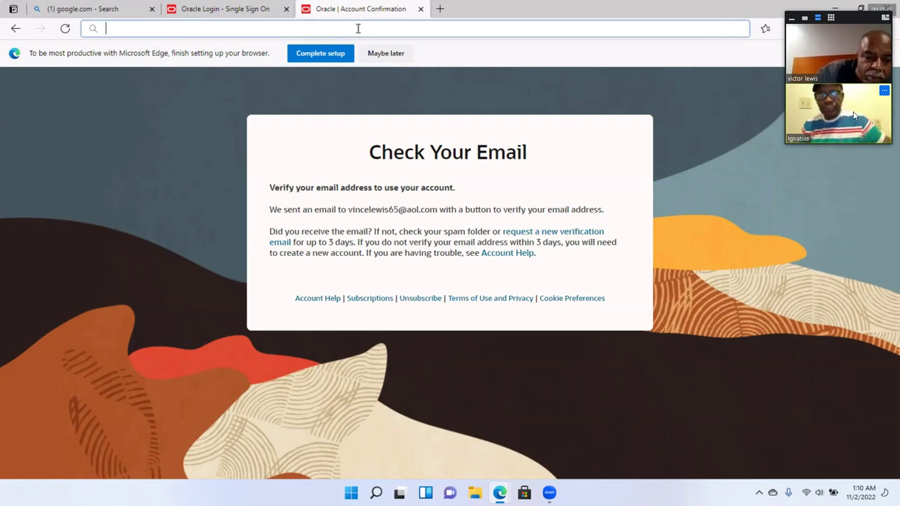
type("ao")
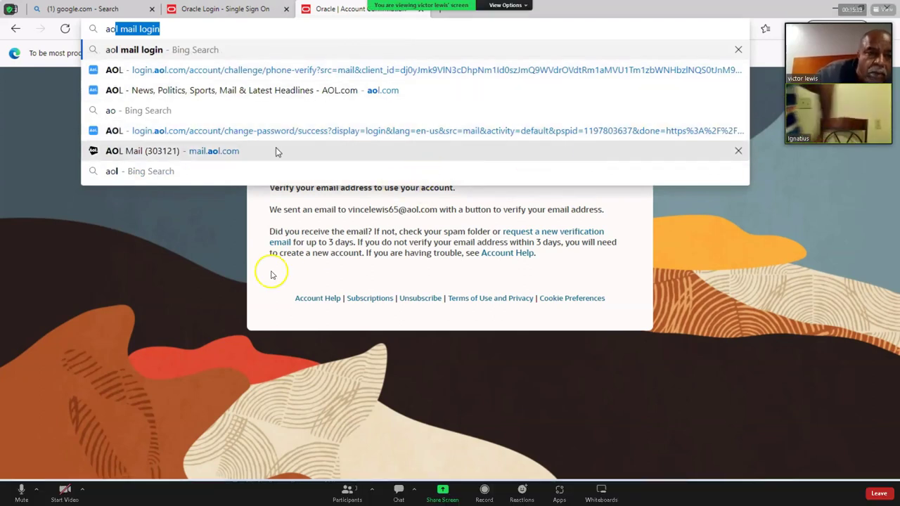
left_click(276, 147)
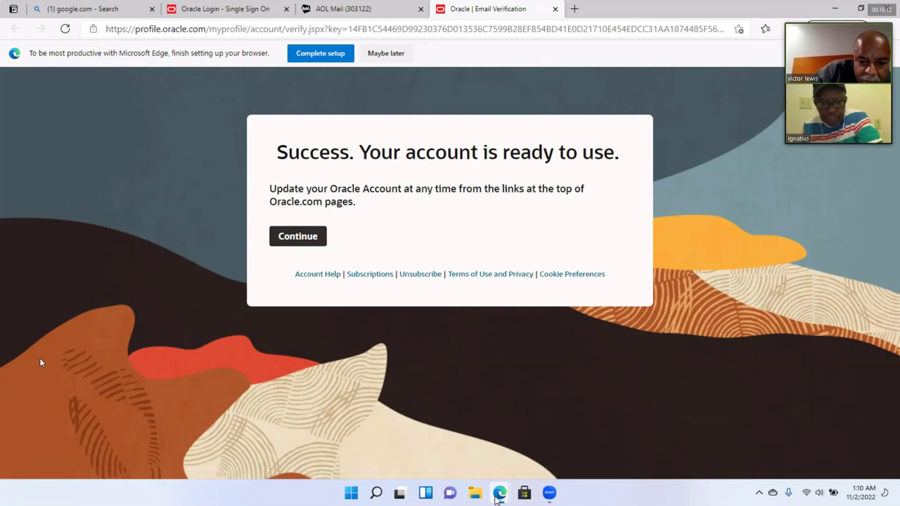
mouse_move(496, 498)
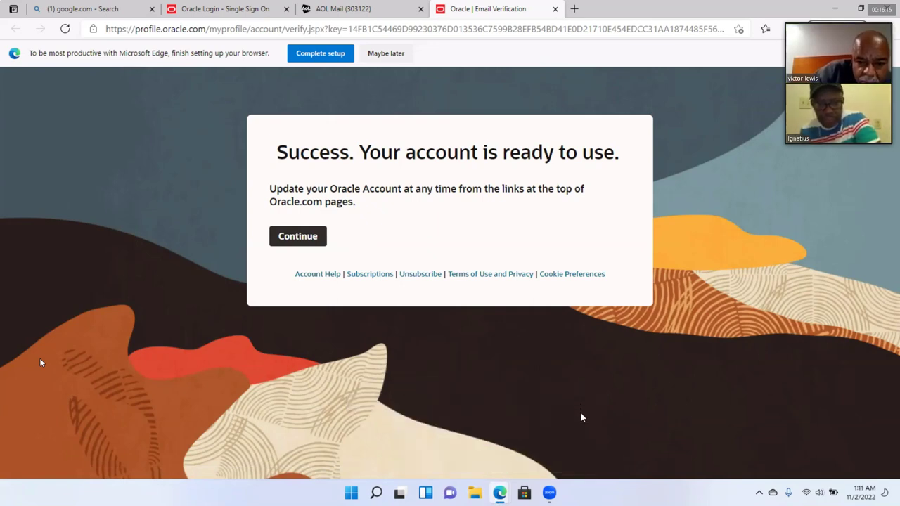
Check the Downloads folder in File Explorer for the JDK installer
left_click(476, 493)
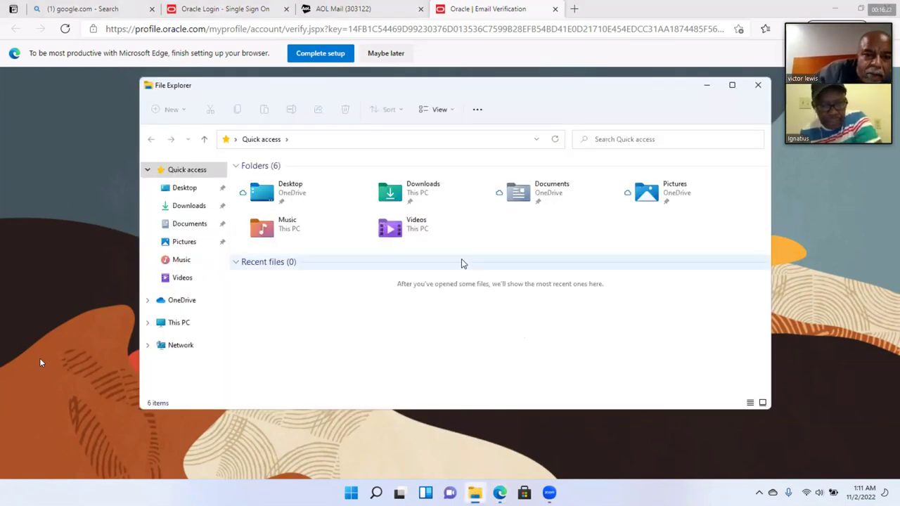
left_click(419, 193)
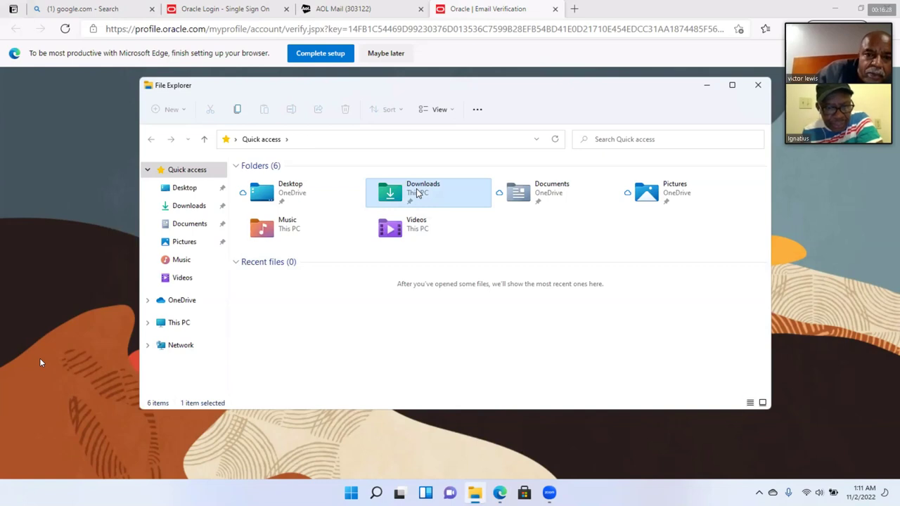
double_click(418, 193)
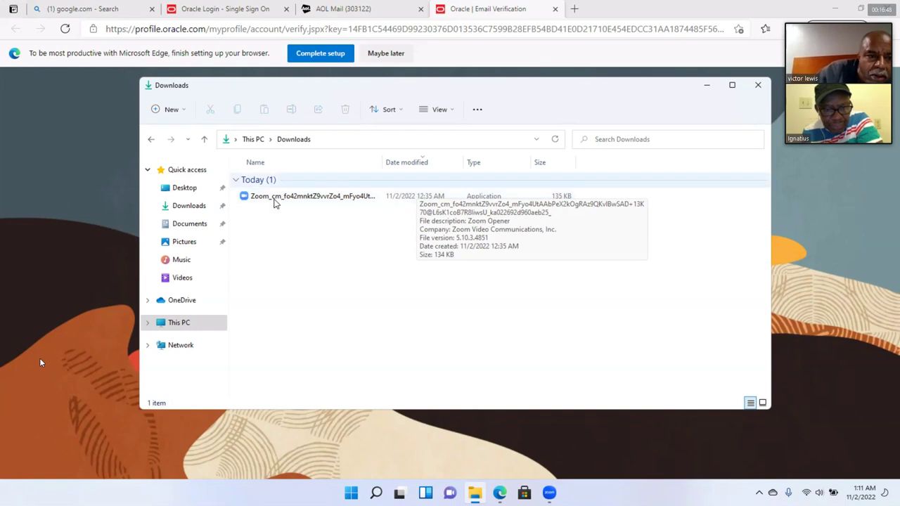
left_click(203, 205)
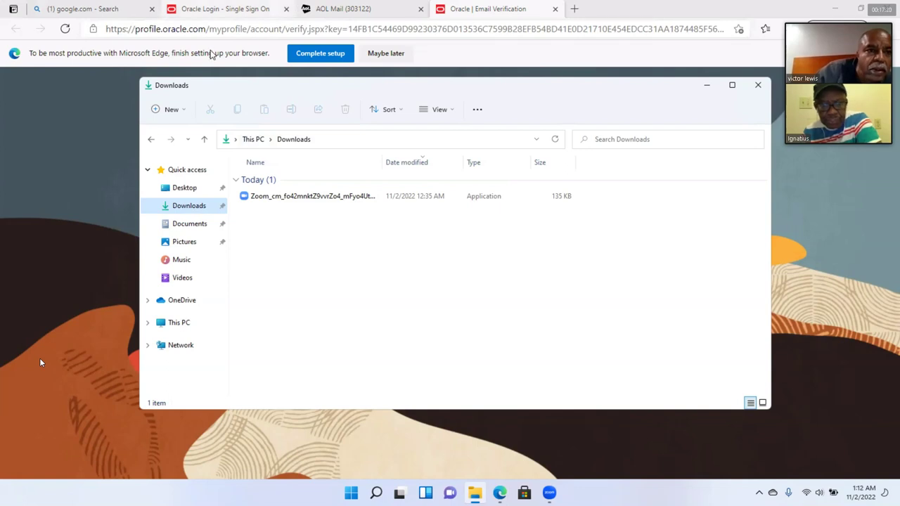
Return to the Oracle account sign-in page in the browser
left_click(211, 8)
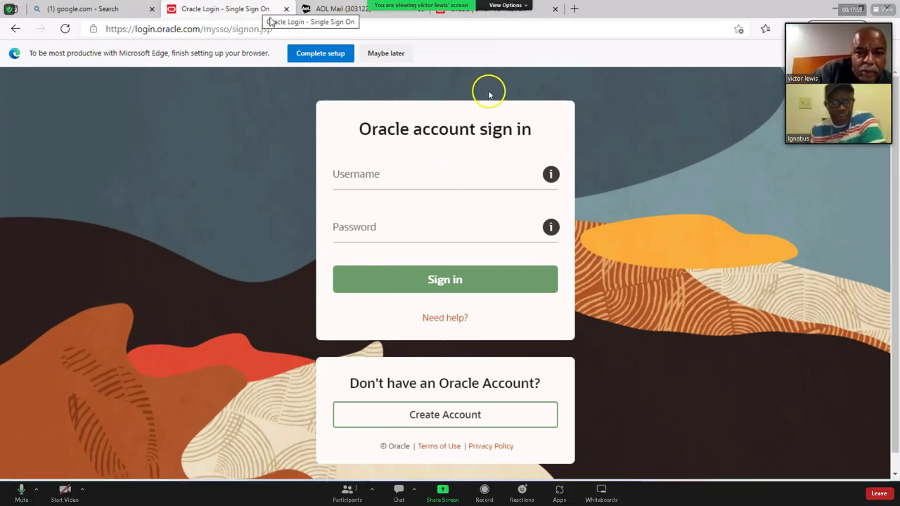
left_click(528, 8)
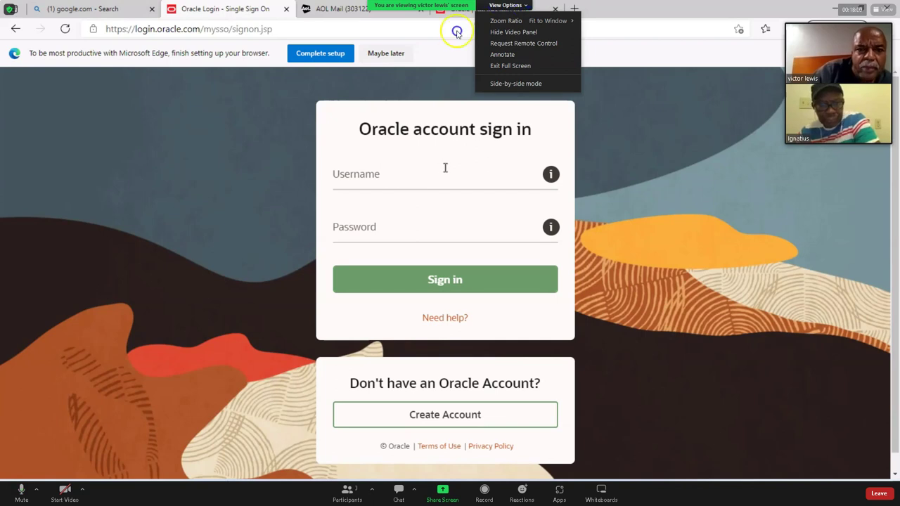
left_click(436, 46)
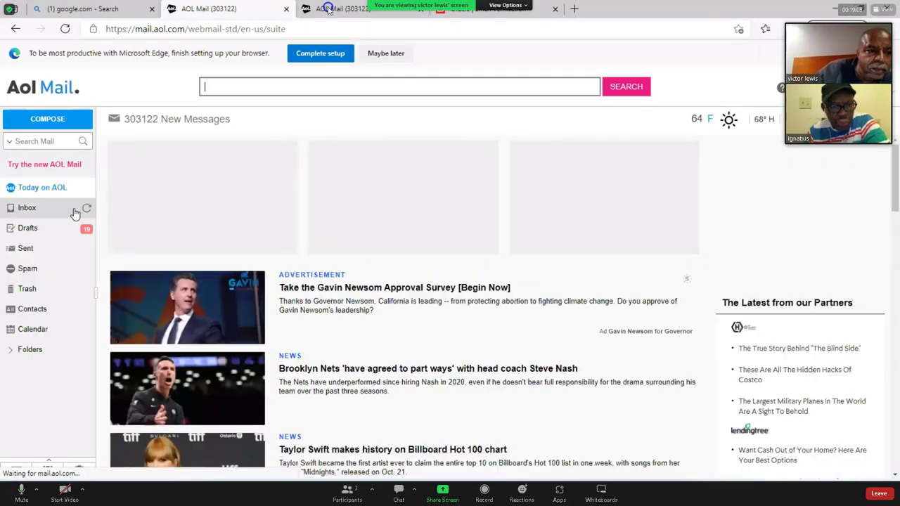
Verify the email address from Oracle's verification message in the AOL inbox and continue to the Oracle website
left_click(76, 208)
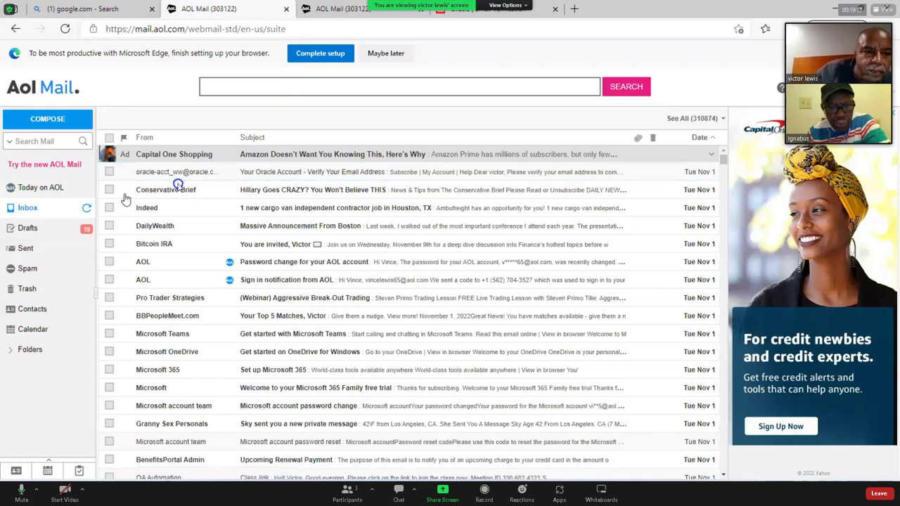
left_click(292, 172)
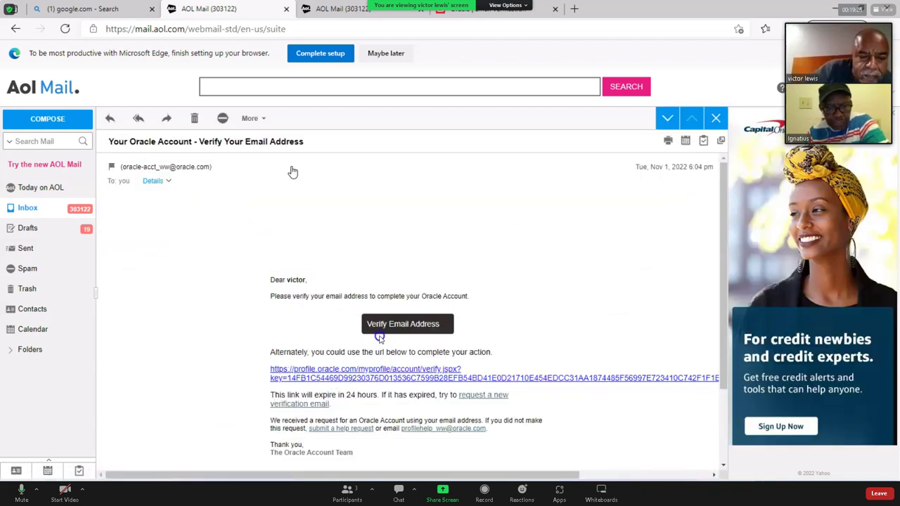
left_click(428, 326)
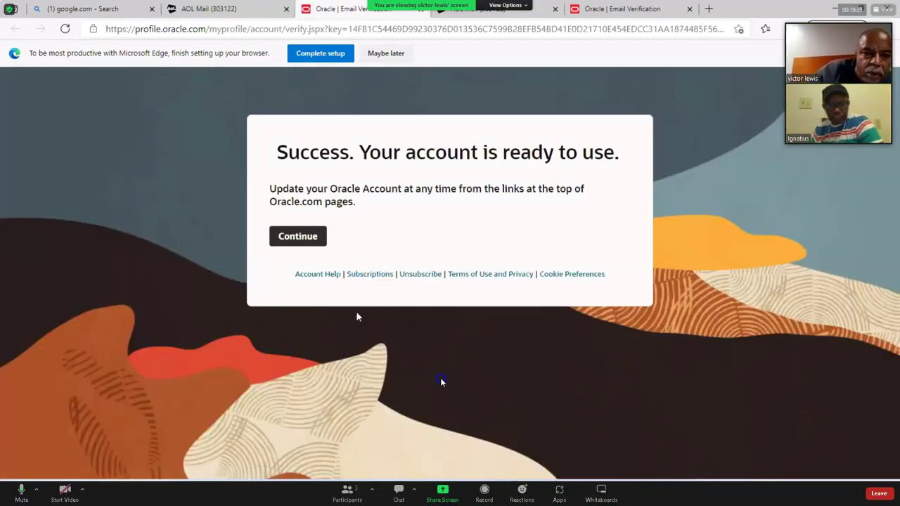
left_click(315, 241)
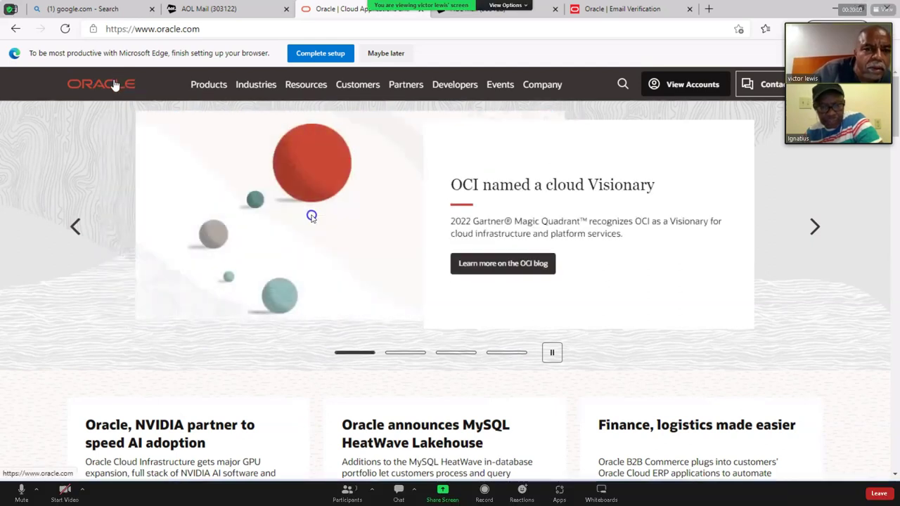
left_click(114, 84)
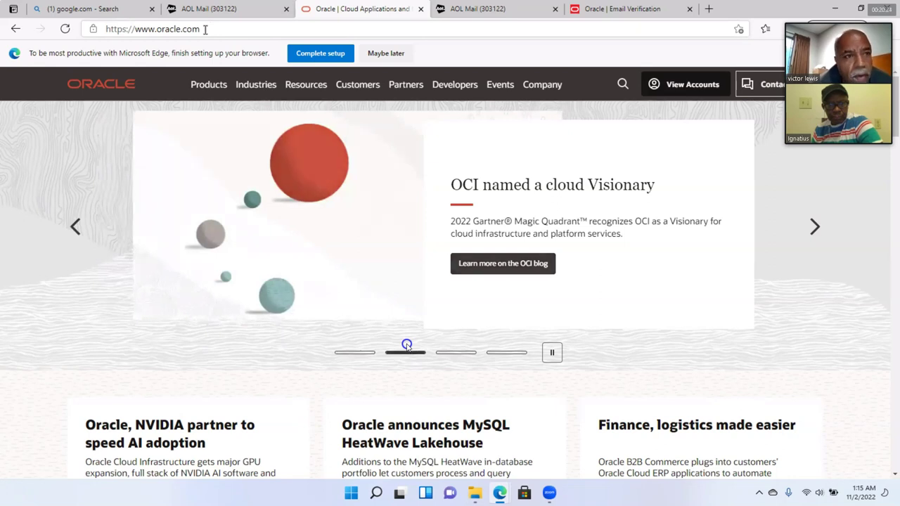
Open google.com in the current tab in place of the Oracle home page
left_click(204, 29)
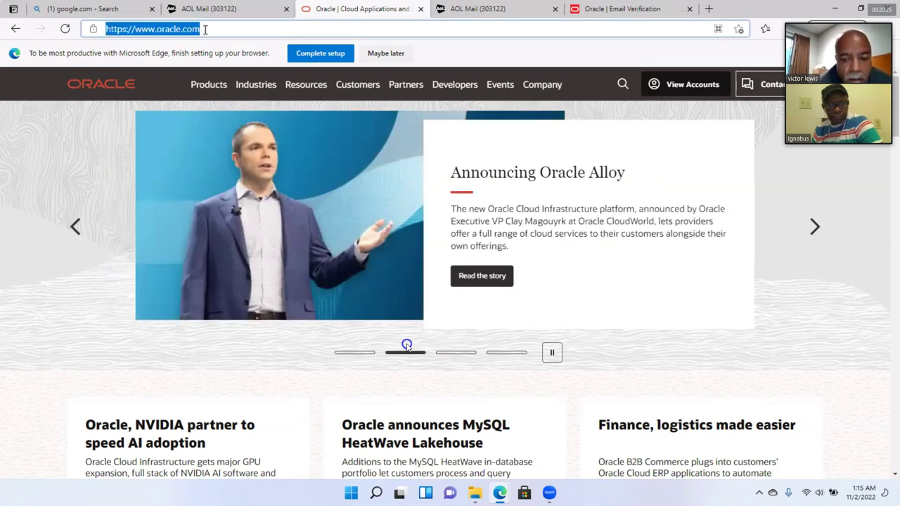
key("BackSpace")
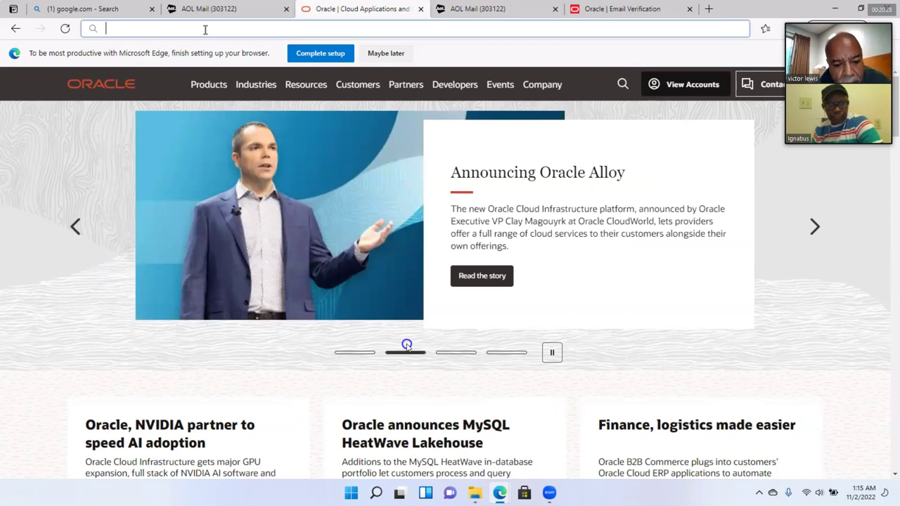
type("ggogl")
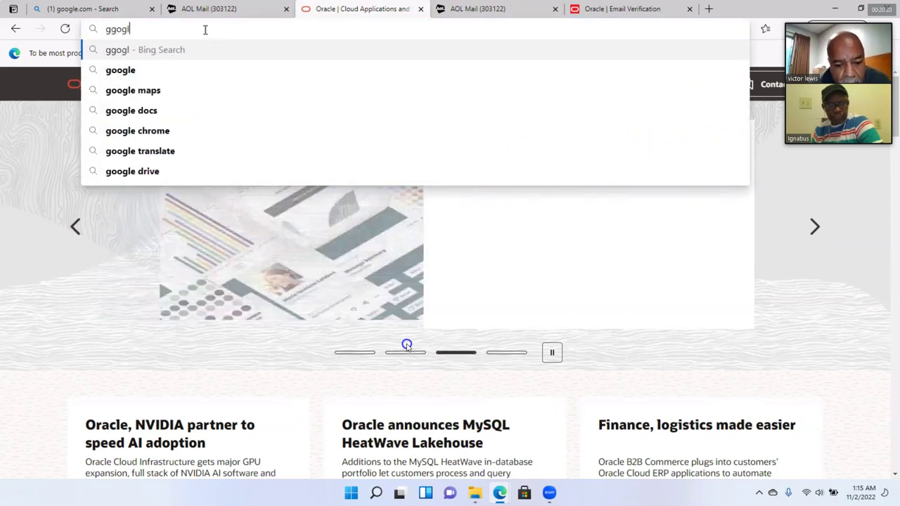
type("e")
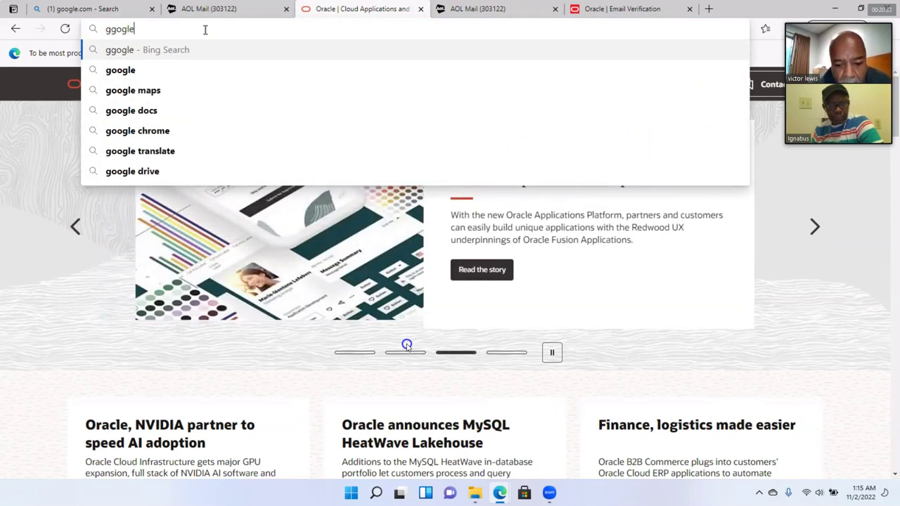
type(".co")
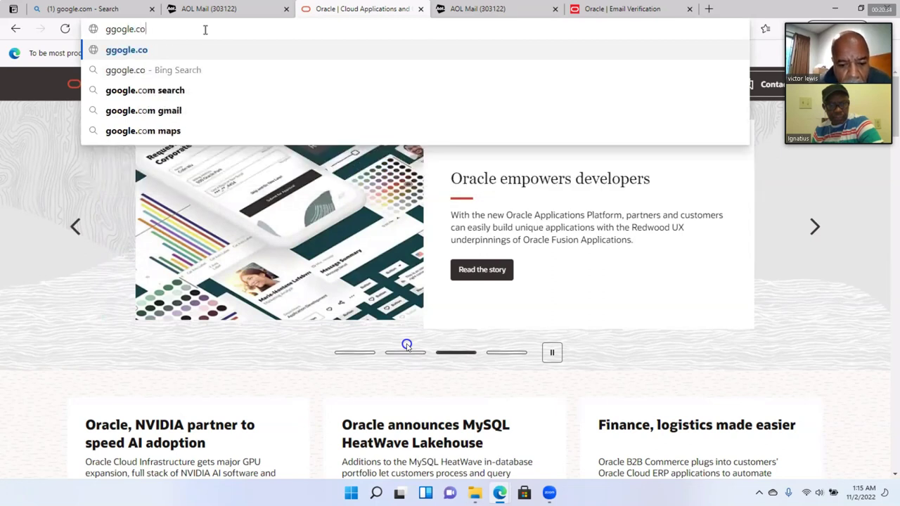
key("BackSpace")
key("BackSpace")
key("BackSpace")
key("BackSpace")
key("BackSpace")
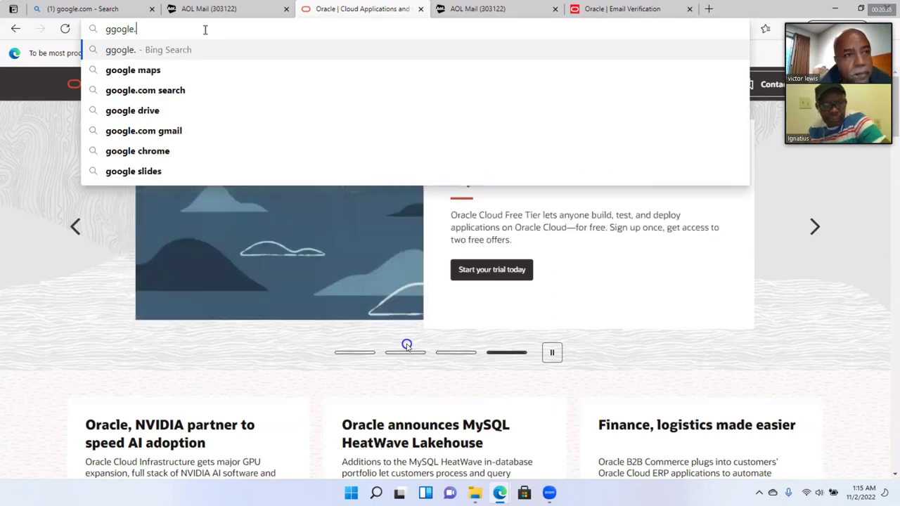
key("BackSpace")
key("BackSpace")
key("BackSpace")
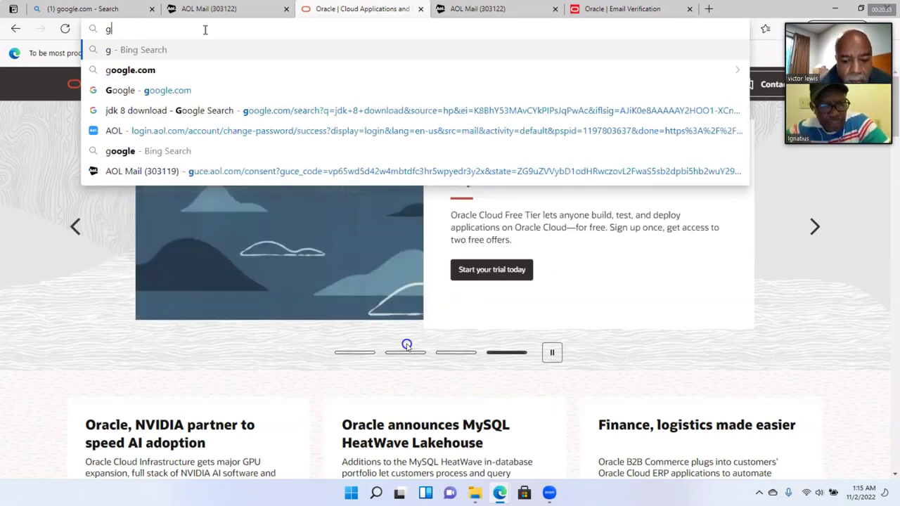
type("oogle.")
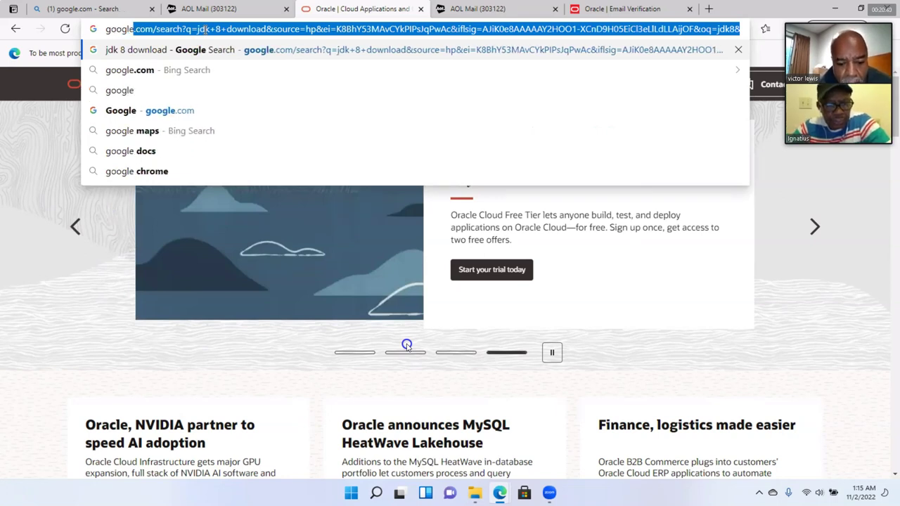
type("com")
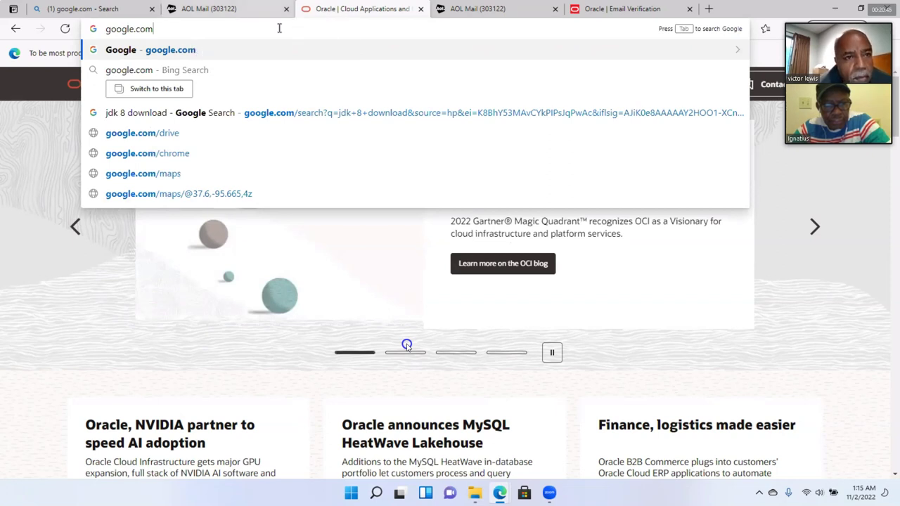
left_click(236, 50)
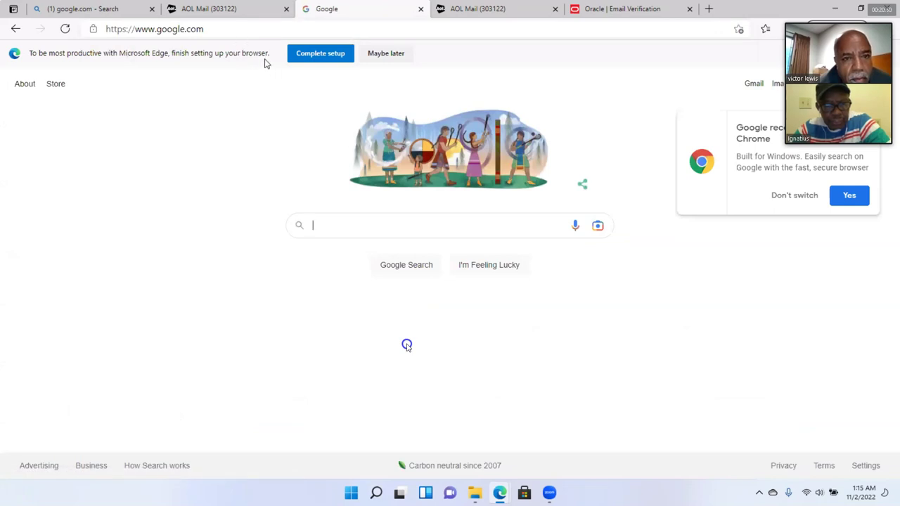
Search Google for "jdk 8 download" and open Oracle's Java SE 8 Archive Downloads (JDK 8u211 and later) result
left_click(328, 220)
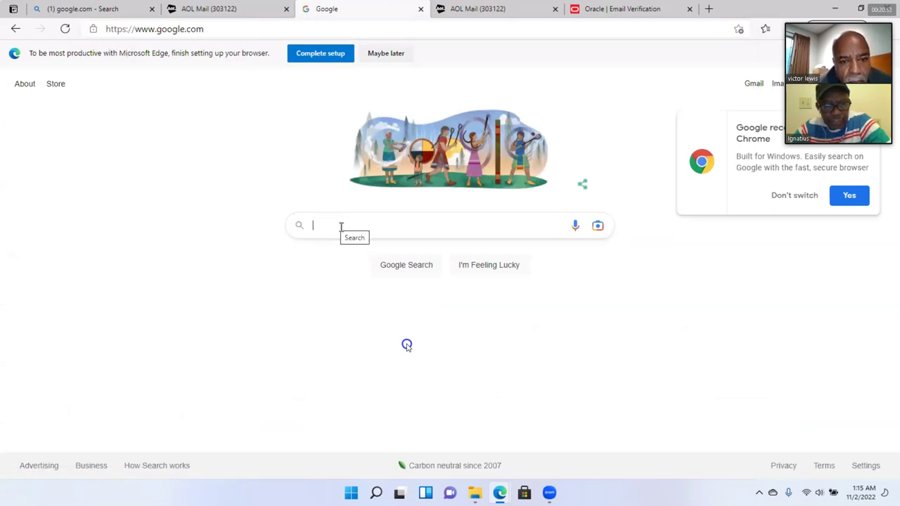
type("g")
key("BackSpace")
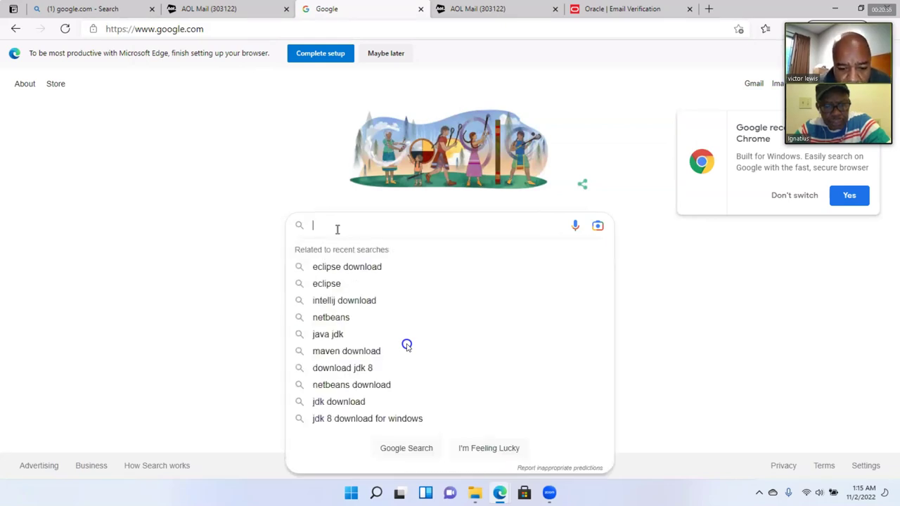
type("jdk")
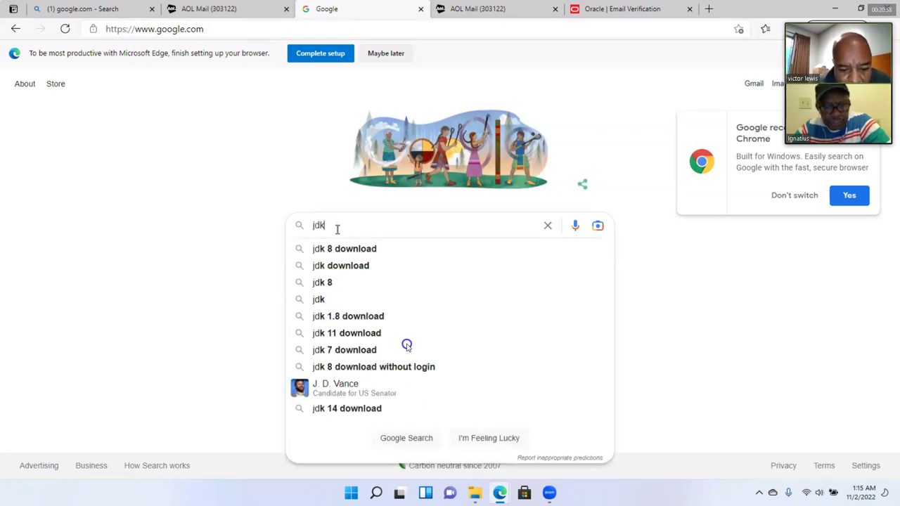
type("8")
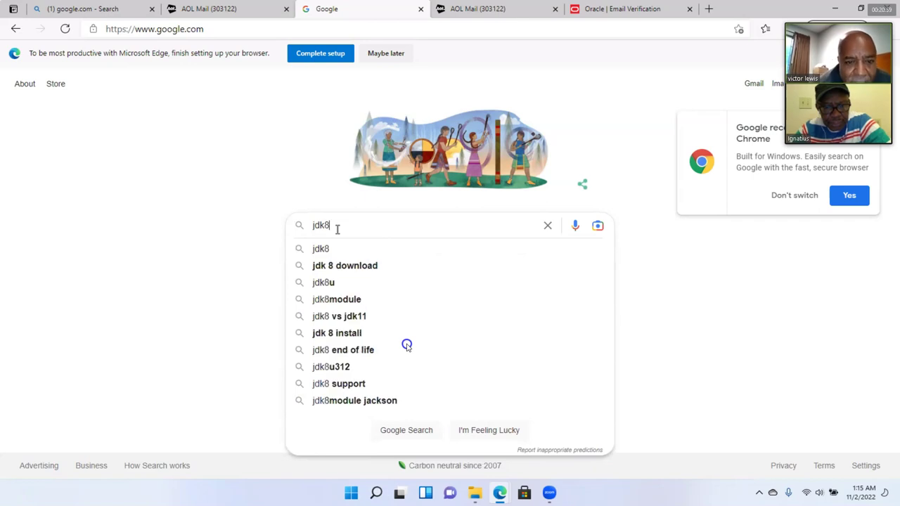
left_click(337, 267)
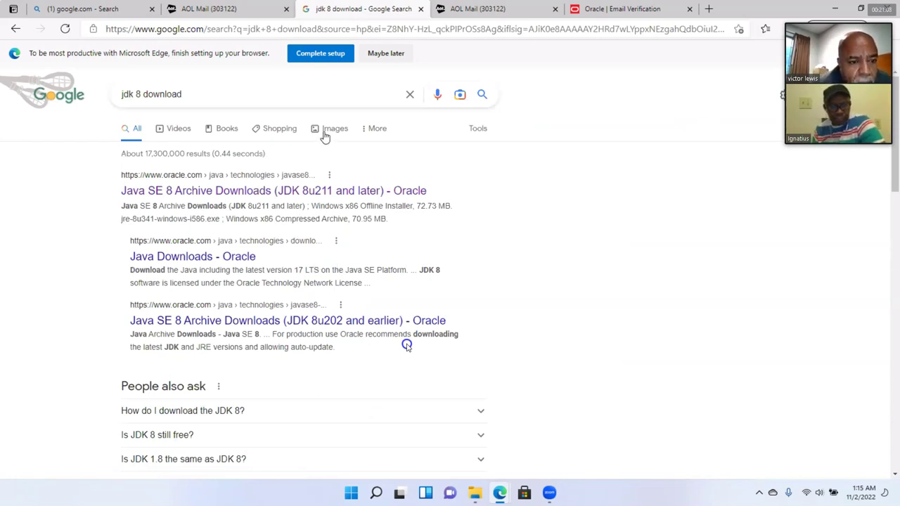
left_click(283, 190)
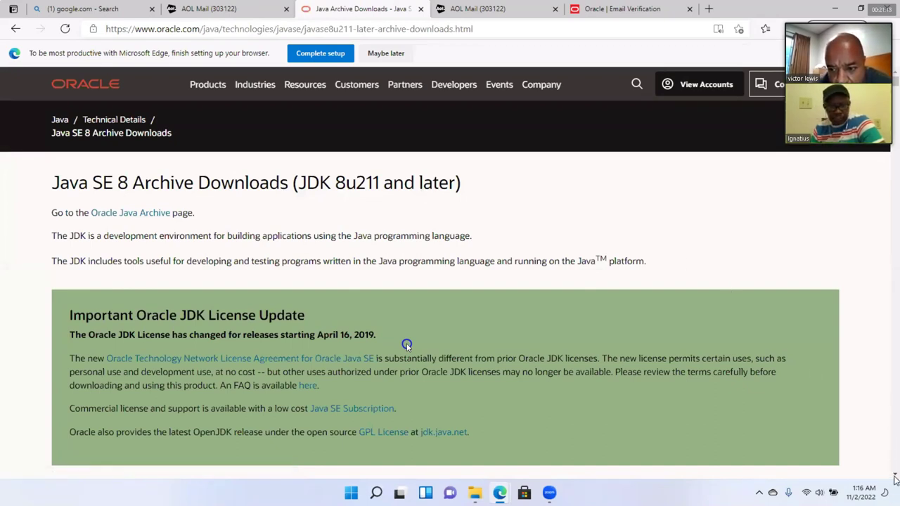
Download the Windows x64 Installer, jdk-8u341-windows-x64.exe, from the Java SE Development Kit 8u341 table
scroll(407, 345, "down", 5)
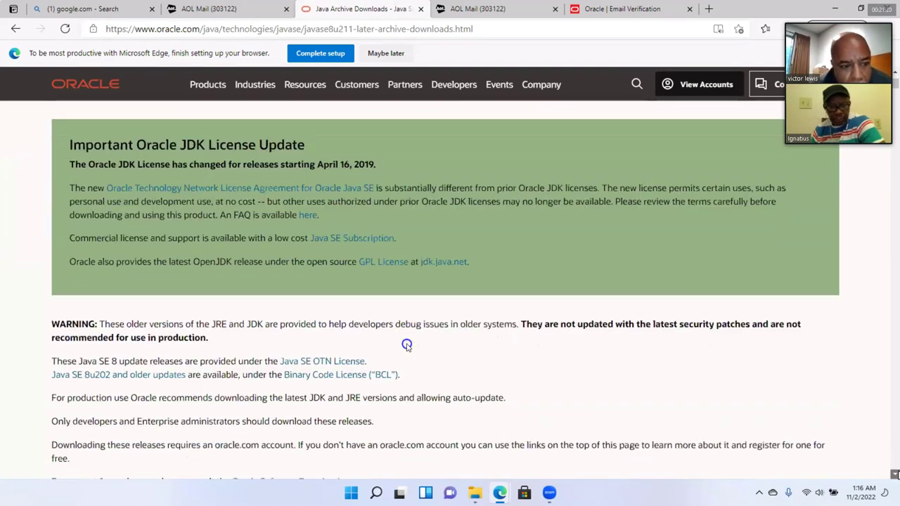
scroll(406, 344, "down", 4)
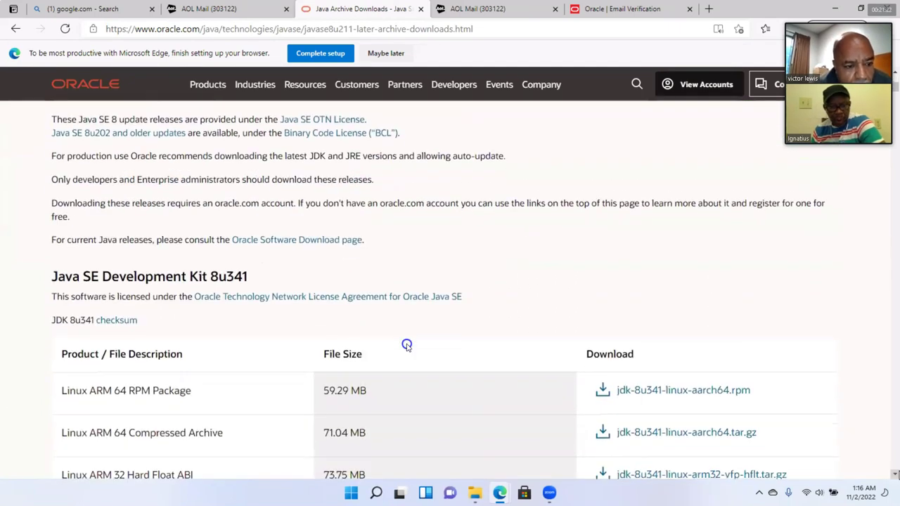
scroll(406, 345, "down", 2)
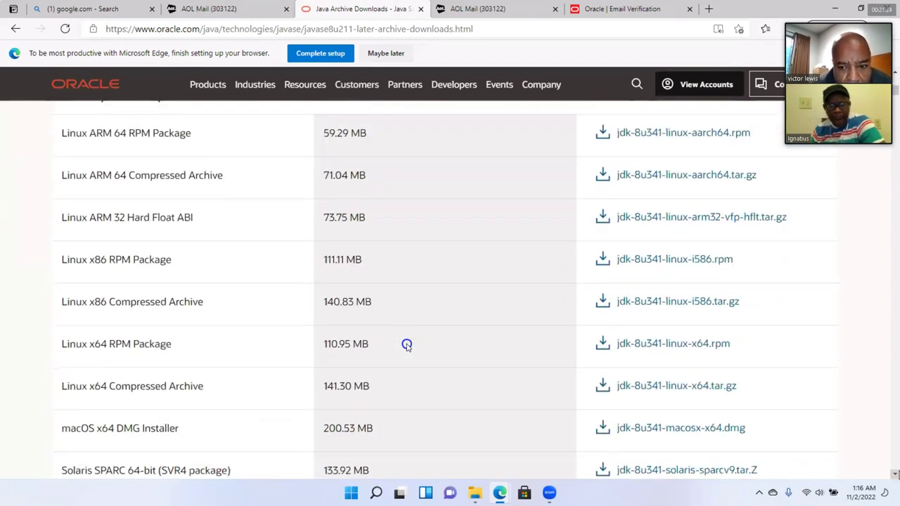
scroll(406, 345, "down", 3)
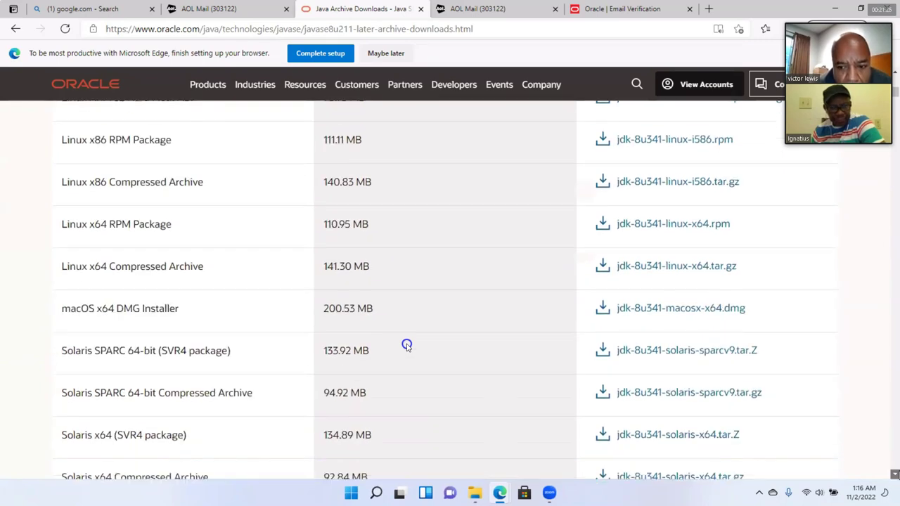
scroll(406, 345, "down", 2)
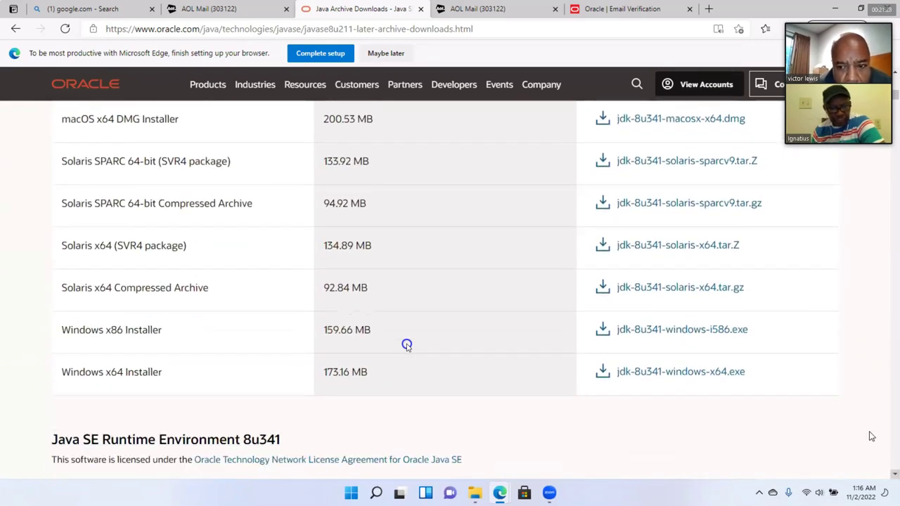
left_click(724, 374)
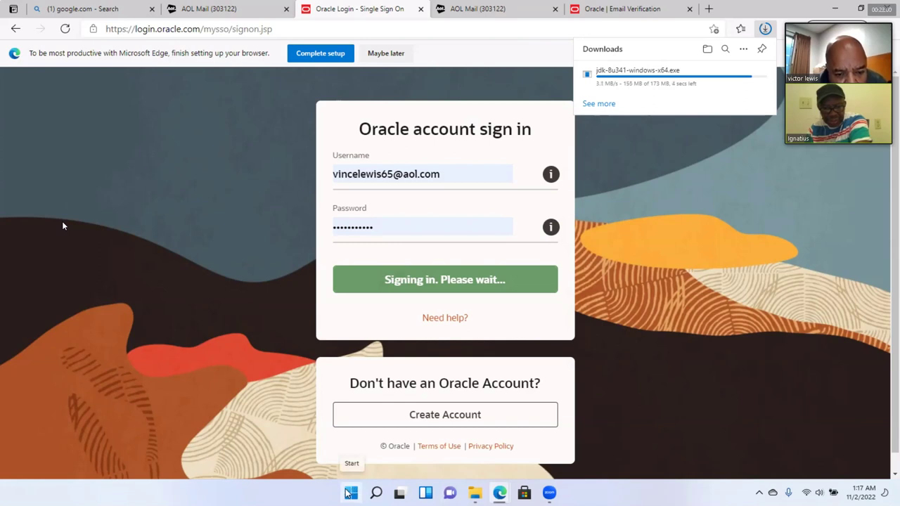
mouse_move(377, 495)
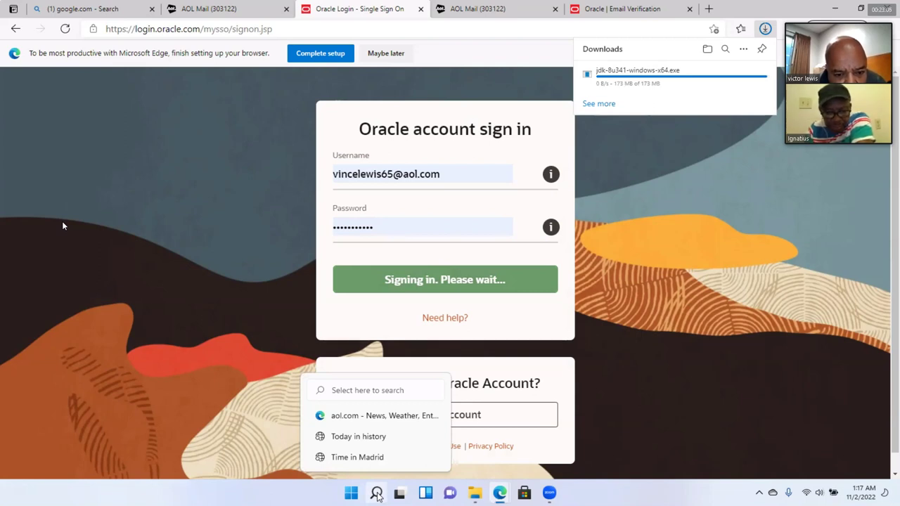
Search Windows for "env" and open the system environment variables settings
left_click(377, 495)
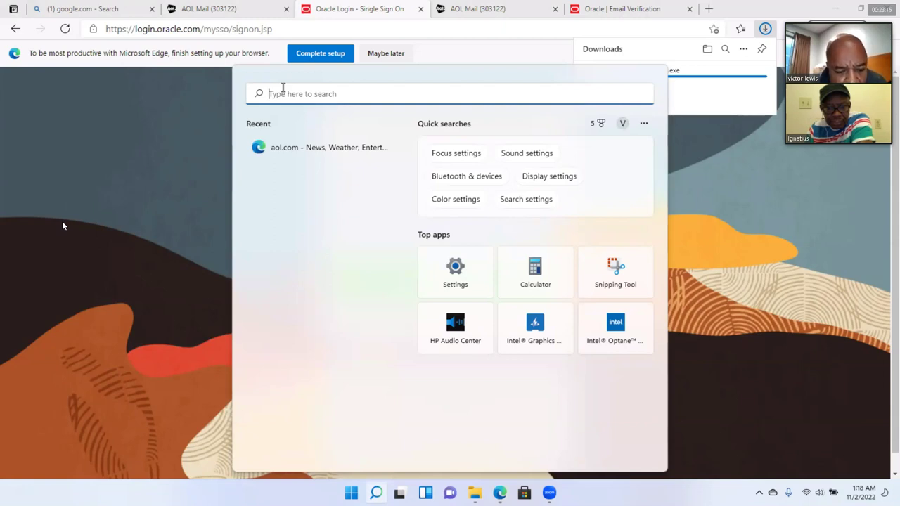
type("env")
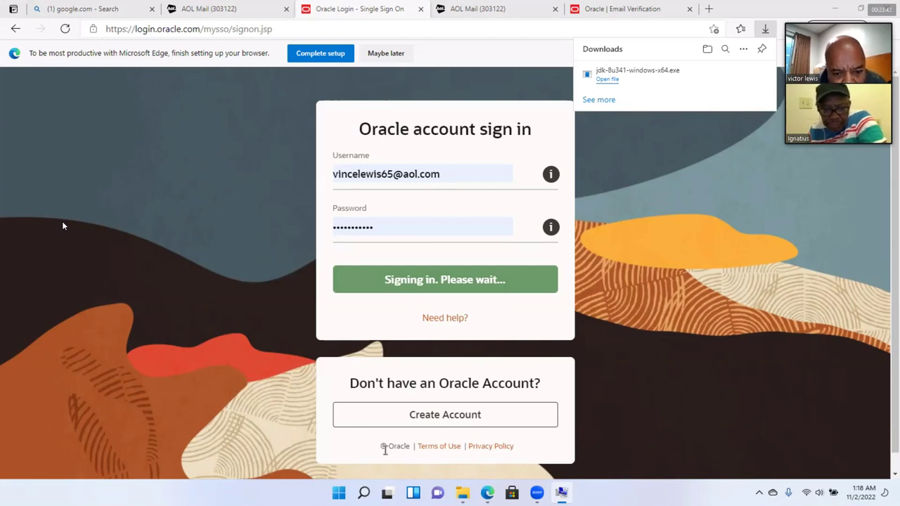
mouse_move(365, 492)
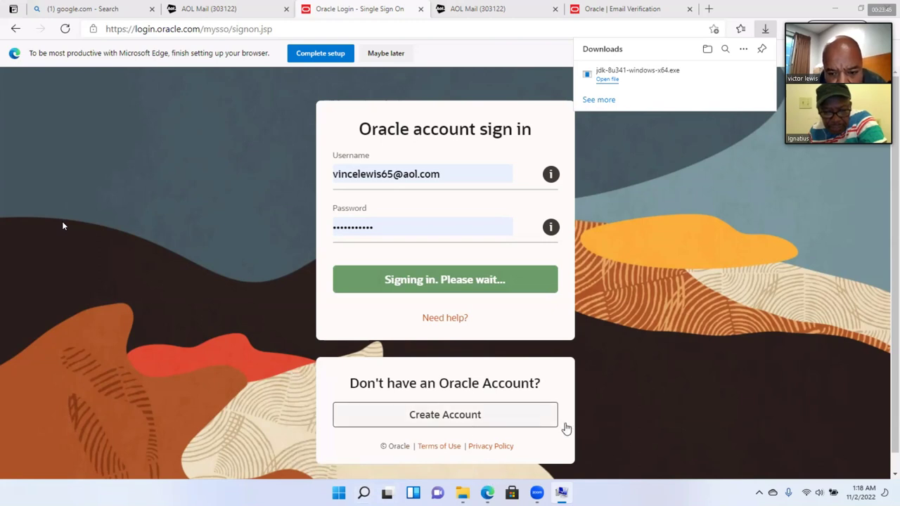
mouse_move(563, 495)
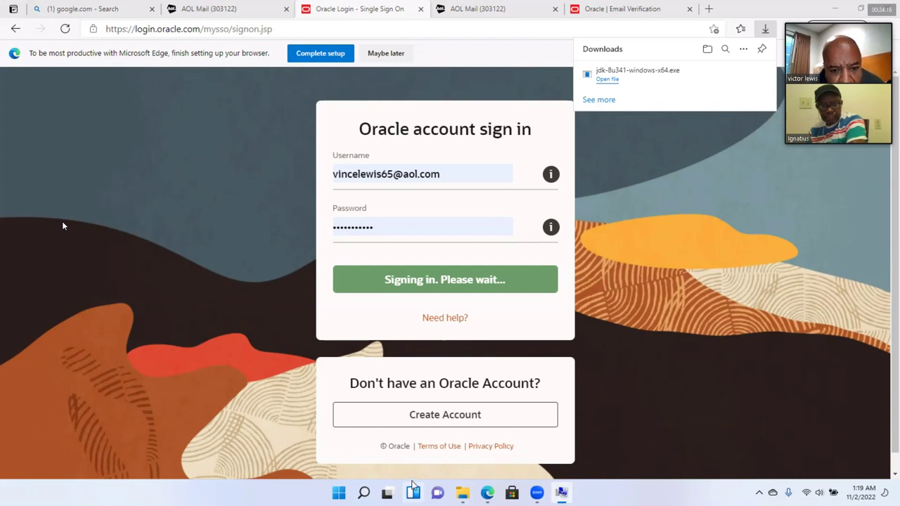
mouse_move(387, 489)
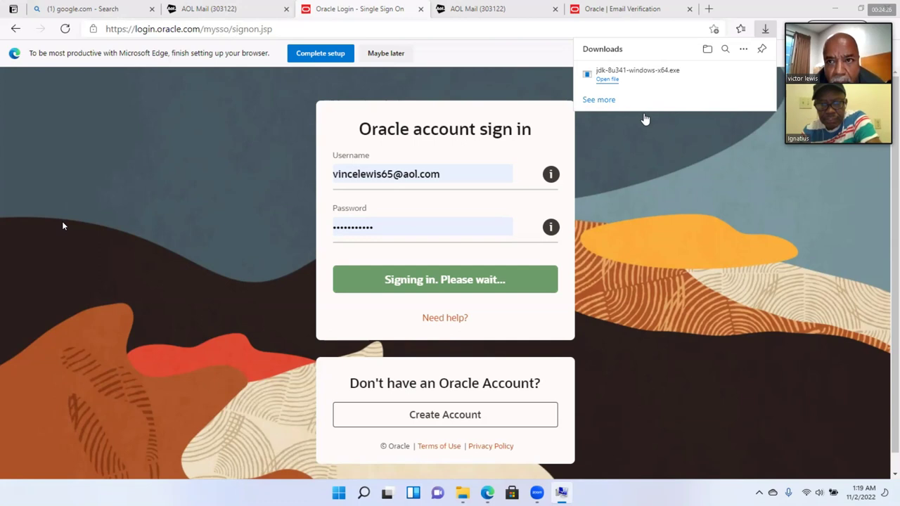
Run the downloaded jdk-8u341-windows-x64.exe and install the JDK and JRE with the default features and destination folders, then close the setup
mouse_move(703, 79)
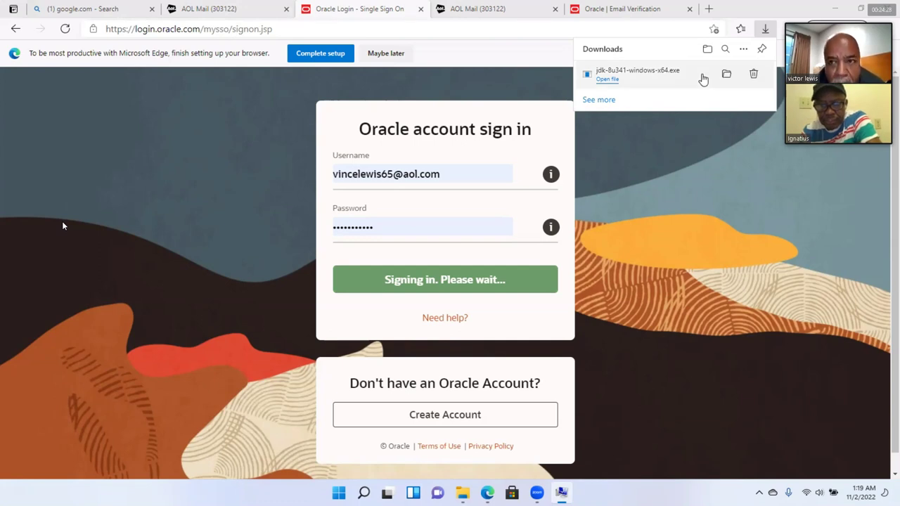
left_click(703, 80)
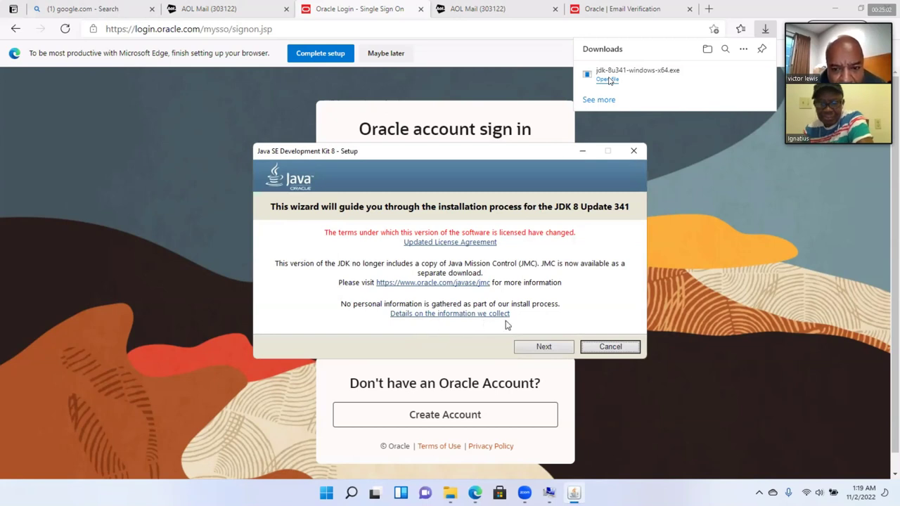
left_click(539, 345)
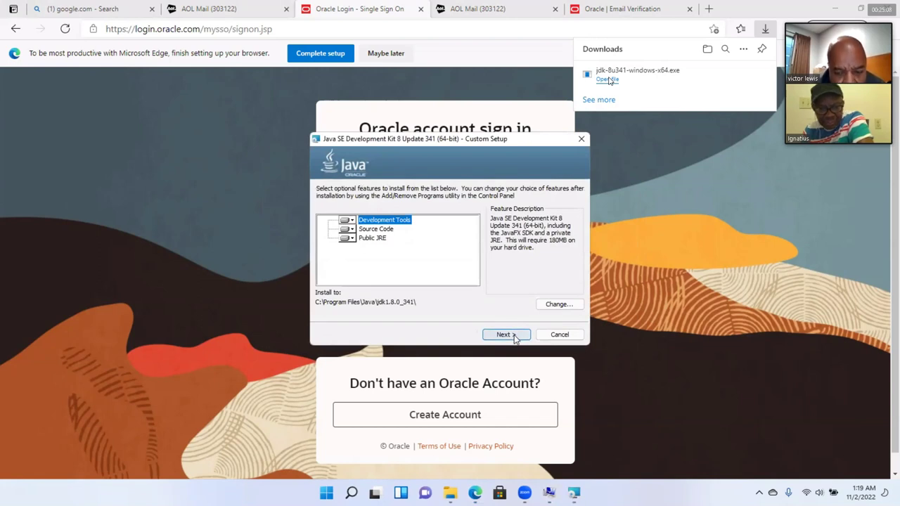
left_click(505, 335)
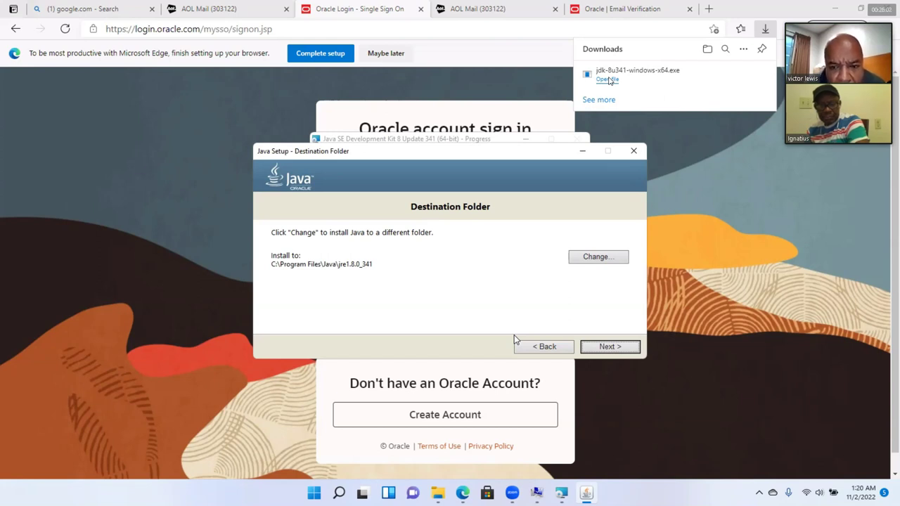
left_click(591, 348)
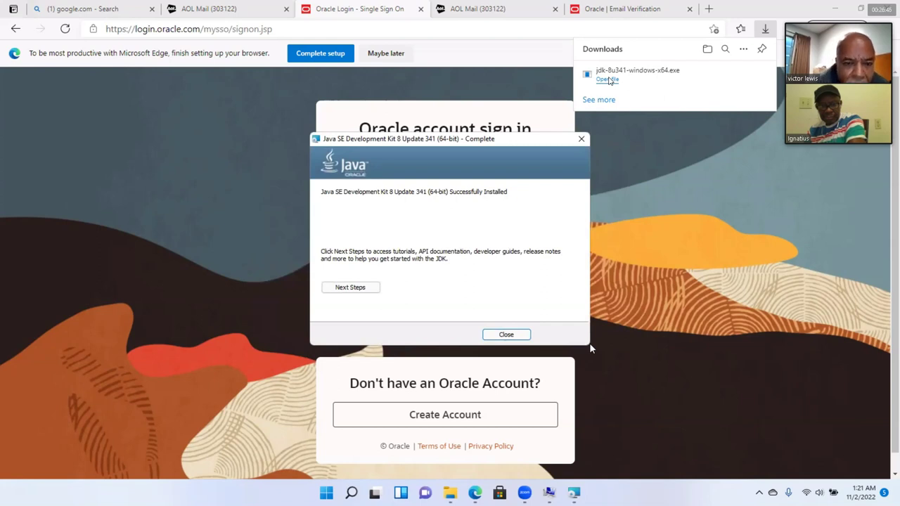
left_click(519, 340)
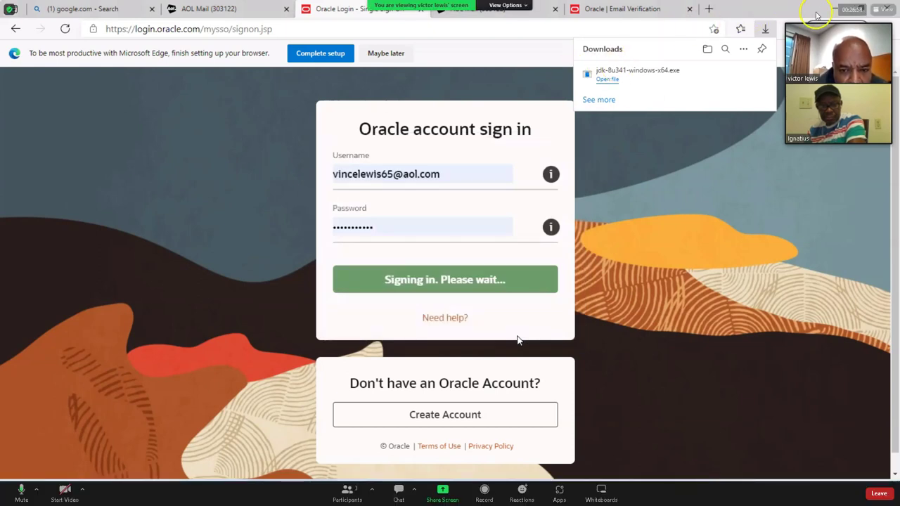
Move the Zoom participant video thumbnails slightly lower so they clear the shared browser's window controls
left_click_drag(825, 45, 842, 83)
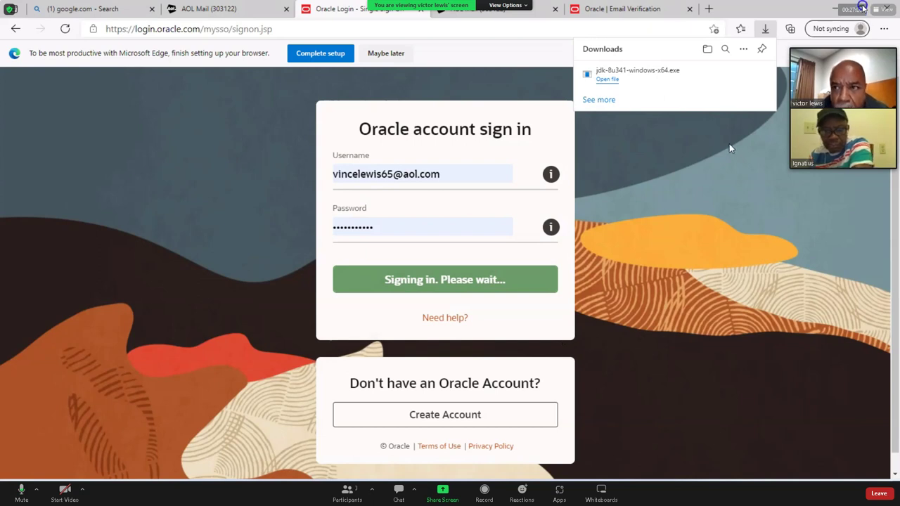
mouse_move(855, 13)
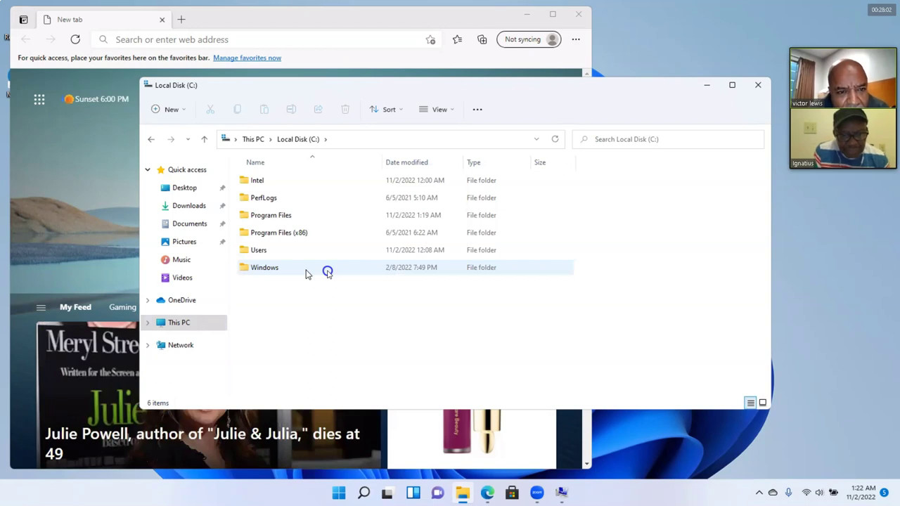
Look into the installed JDK folder C:\Program Files\Java\jdk1.8.0_341 and return to Local Disk (C:)
left_click(299, 214)
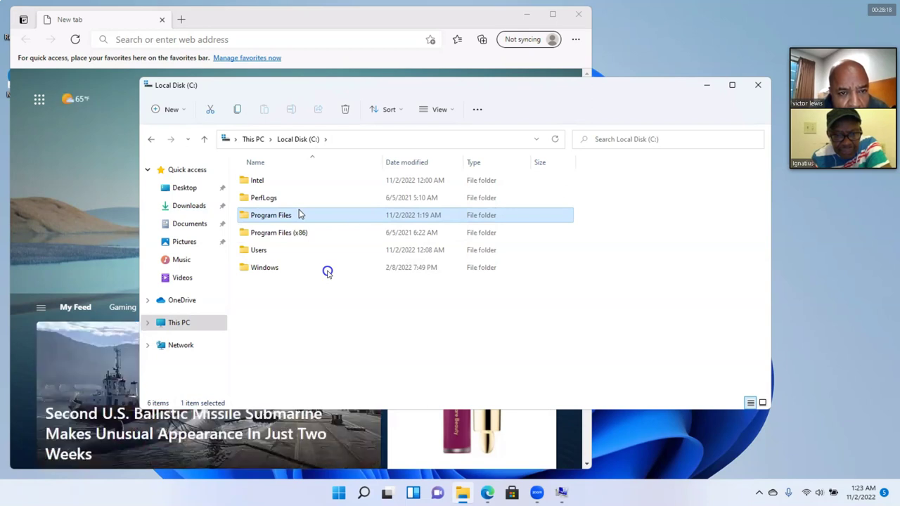
double_click(299, 214)
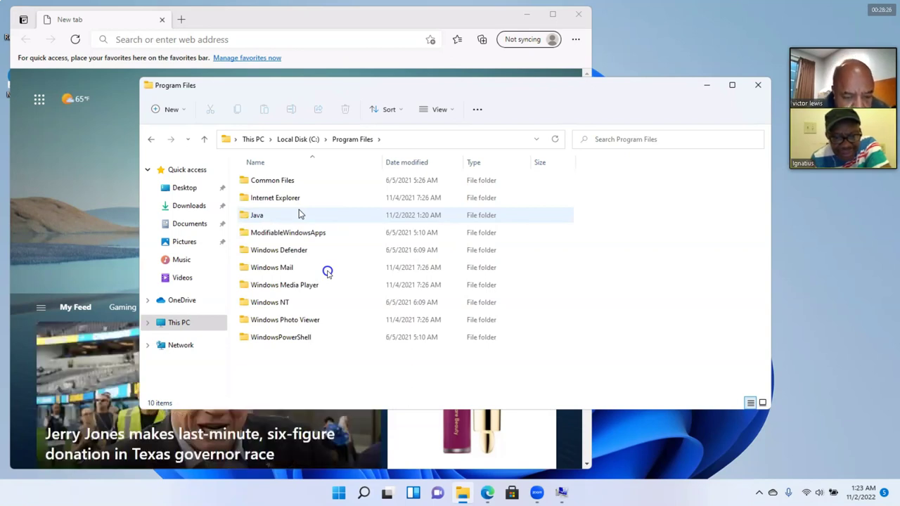
double_click(298, 217)
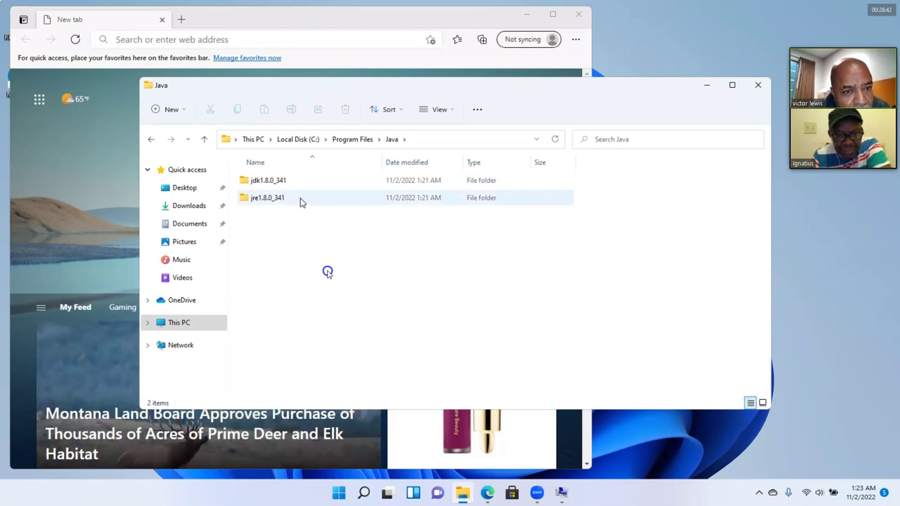
mouse_move(297, 186)
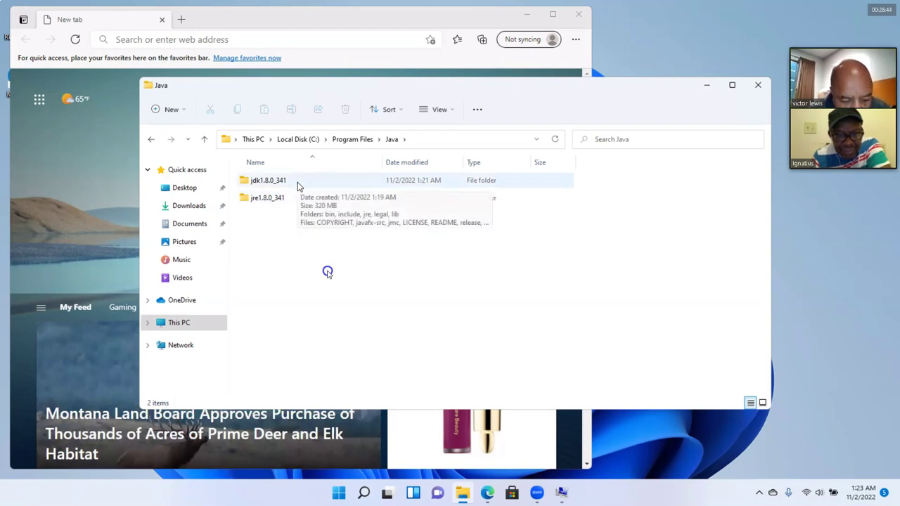
double_click(297, 184)
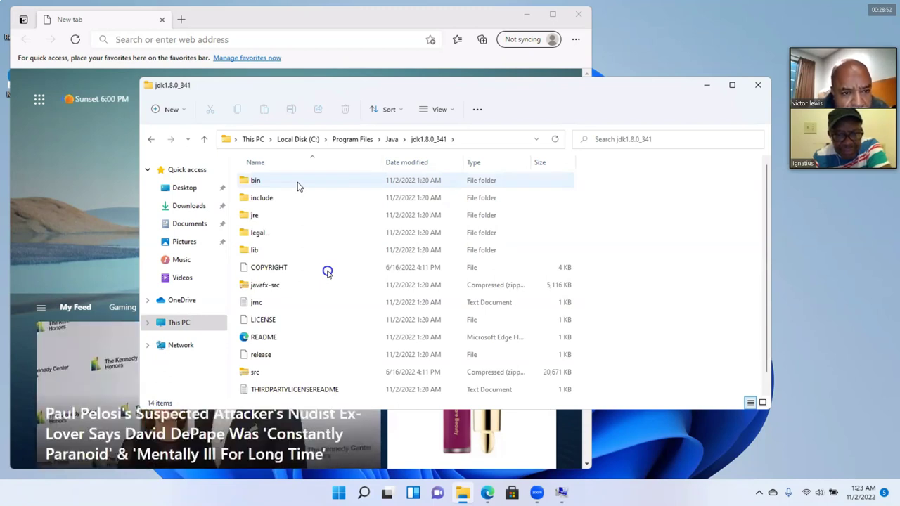
left_click(297, 139)
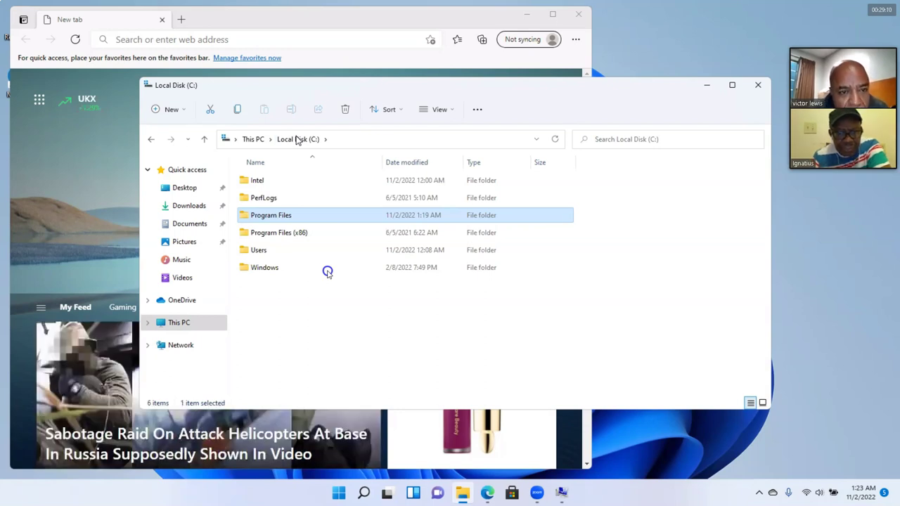
Open Program Files, Java and the jdk1.8.0_341 folder from Local Disk (C:), and select its bin folder
double_click(331, 214)
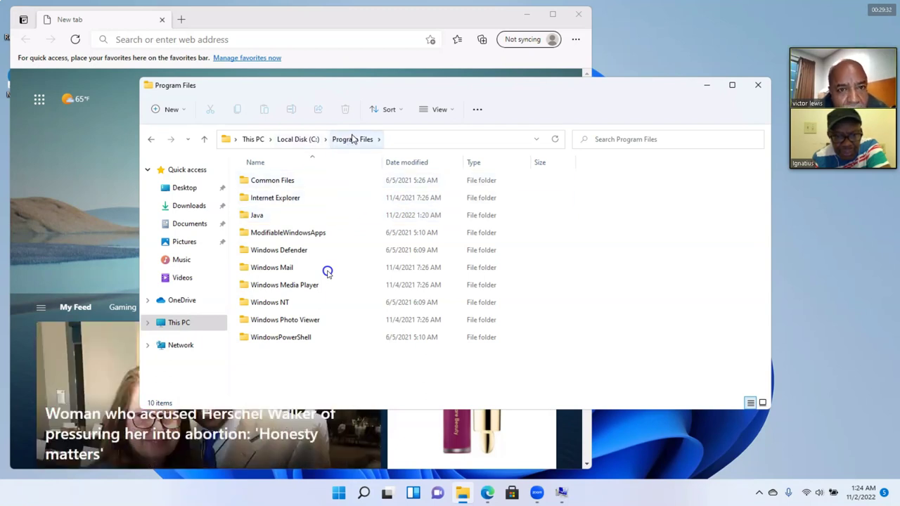
left_click(411, 139)
left_click(411, 137)
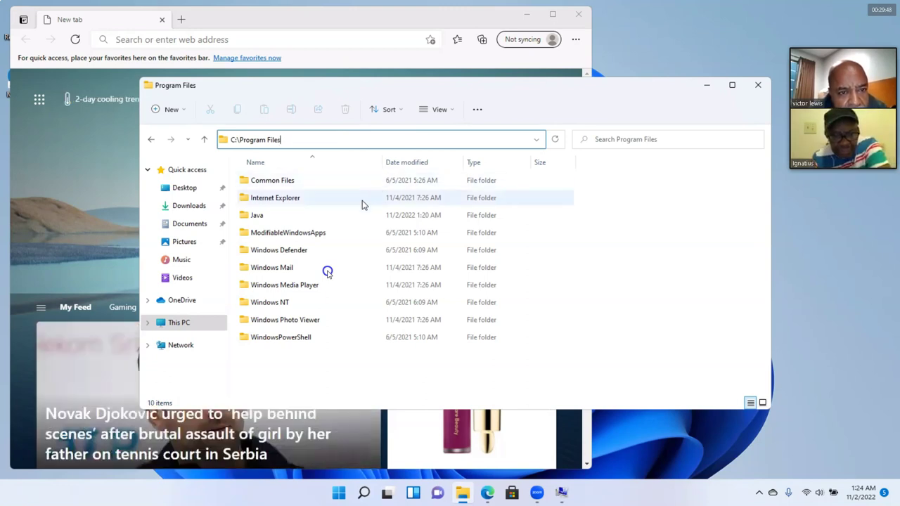
left_click(356, 222)
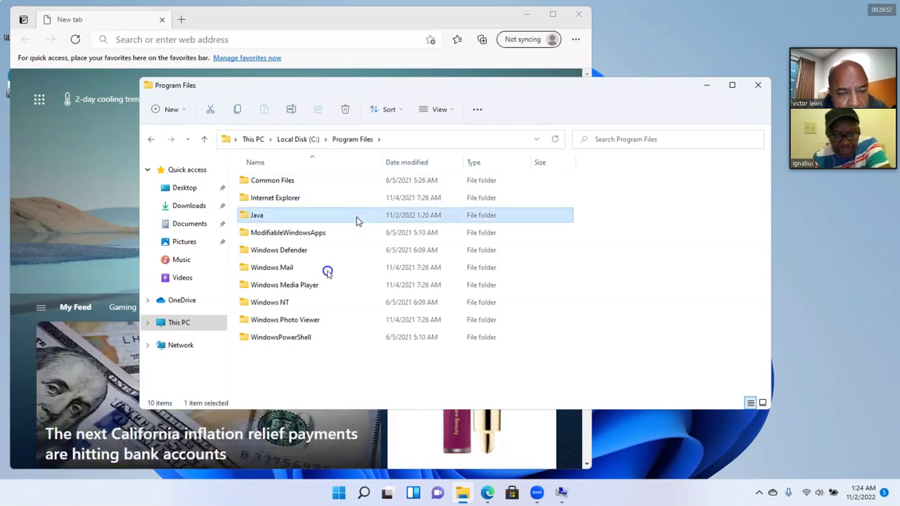
double_click(356, 220)
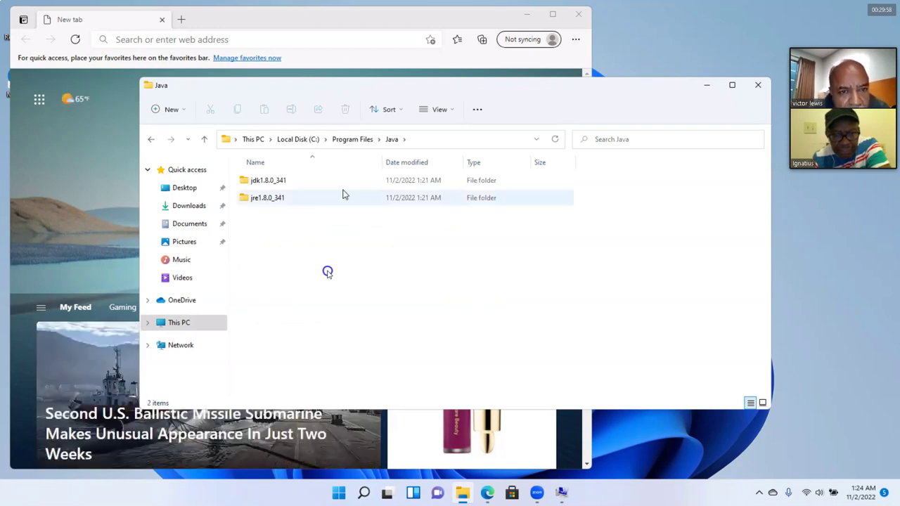
mouse_move(342, 184)
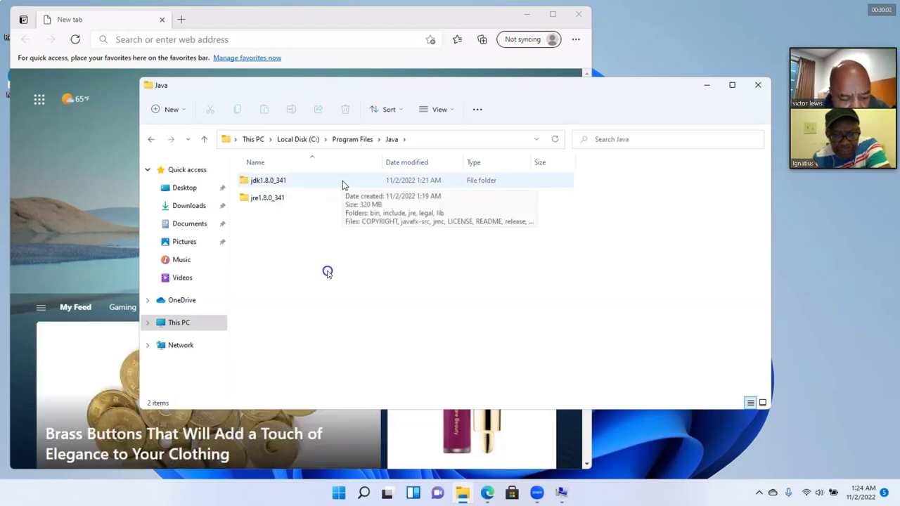
double_click(342, 184)
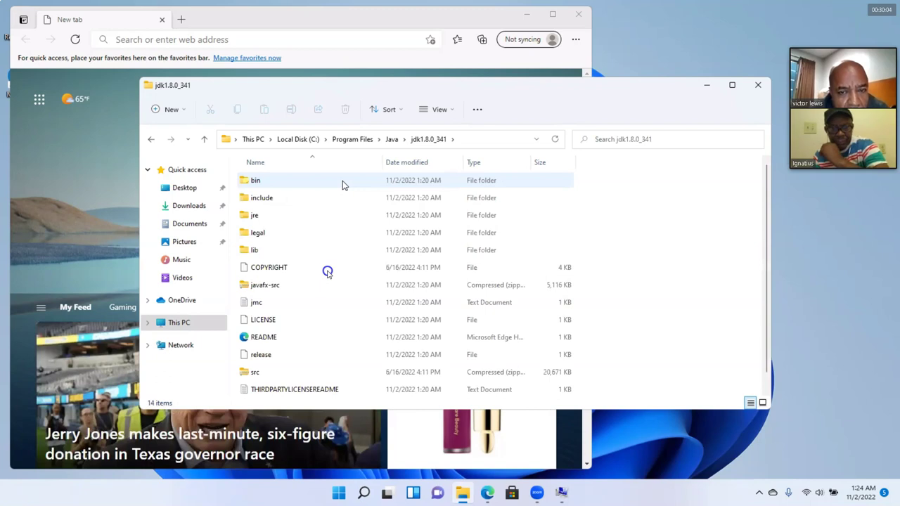
mouse_move(342, 184)
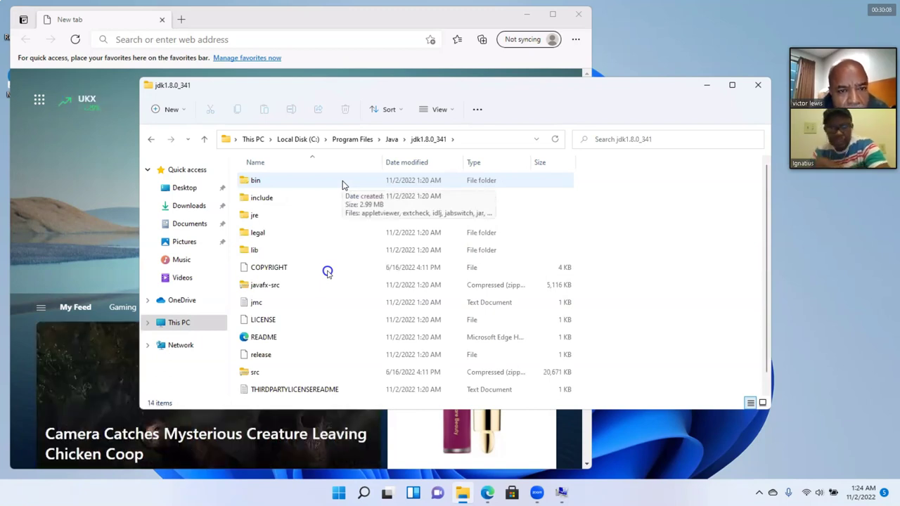
left_click(343, 185)
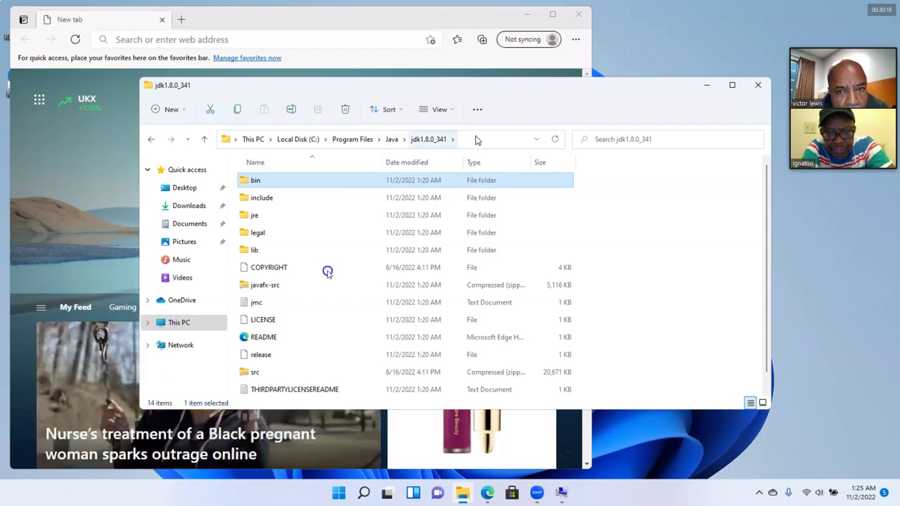
Try to copy the folder path C:\Program Files\Java\jdk1.8.0_341 from its text form, and dismiss the Zoom meeting time notice
left_click(513, 140)
left_click(512, 140)
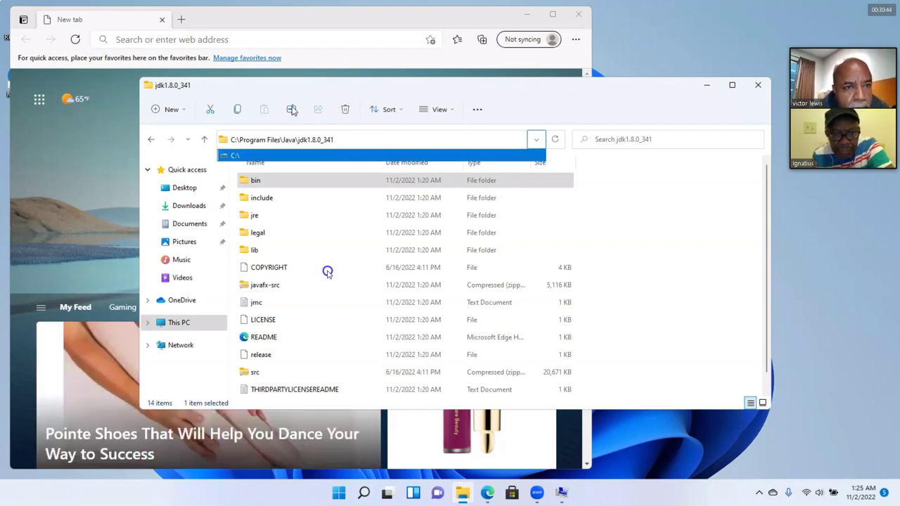
left_click(485, 140)
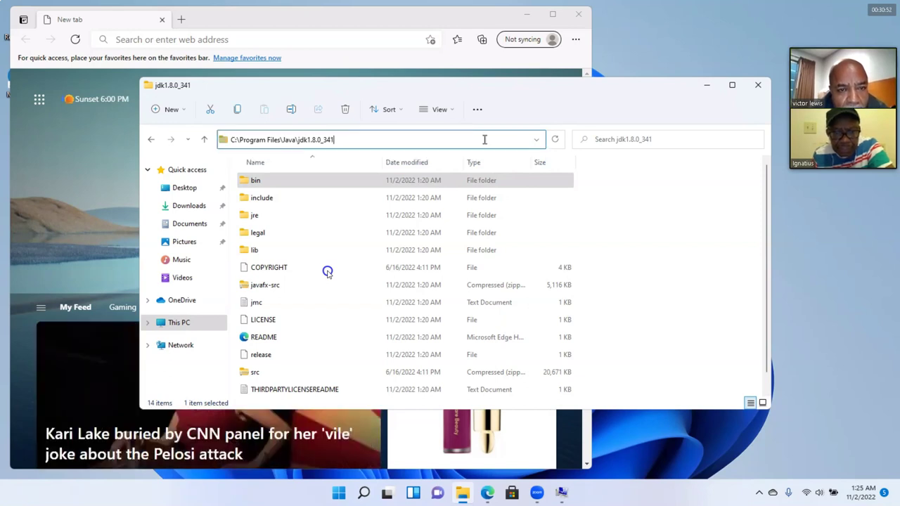
key("ctrl+shift+Left")
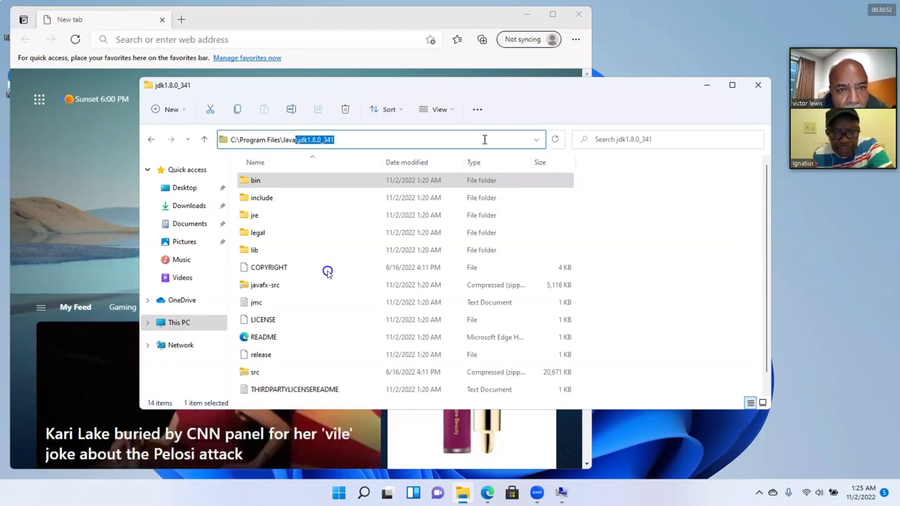
left_click(237, 109)
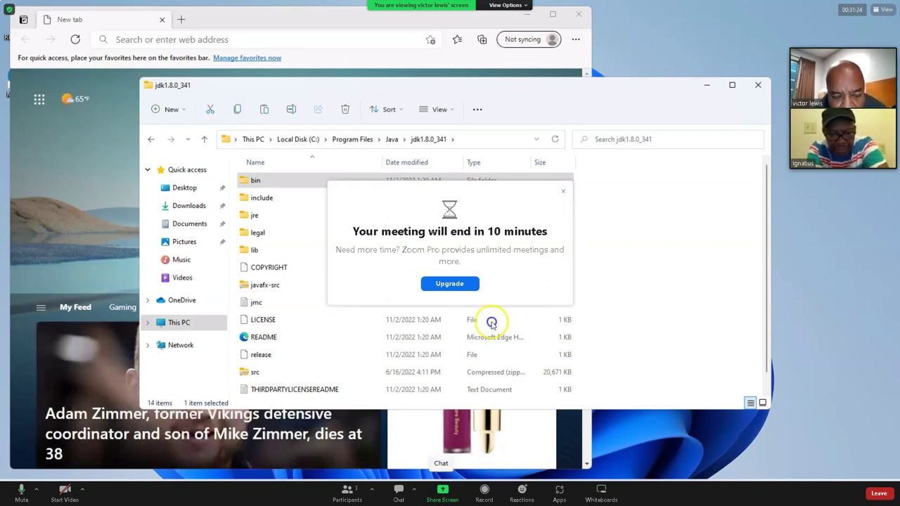
left_click(563, 190)
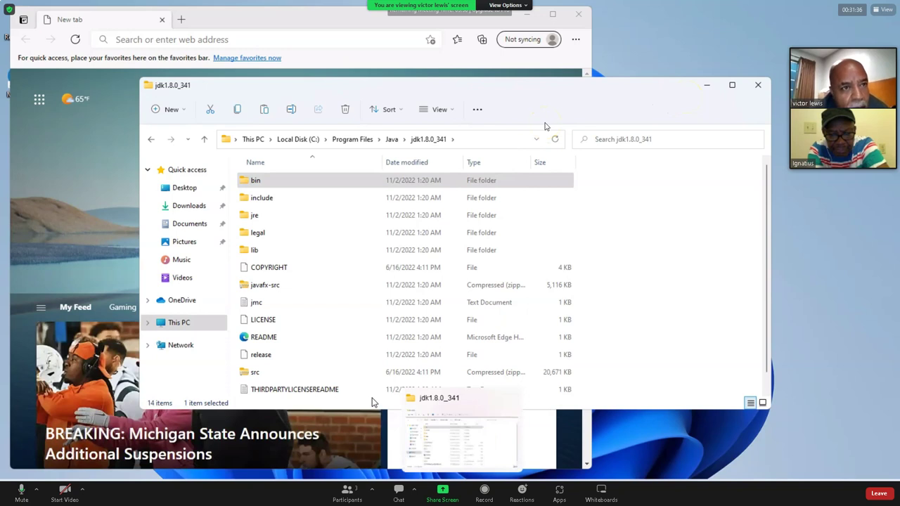
left_click(236, 39)
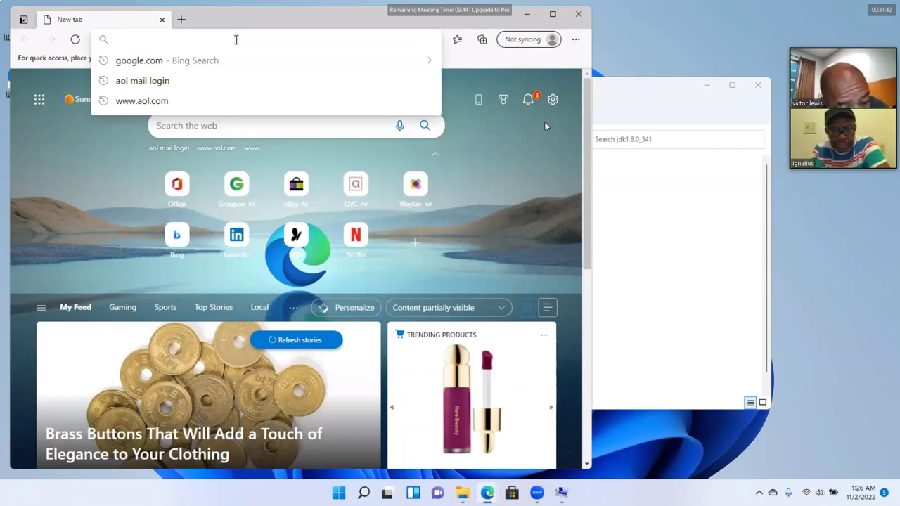
type("env")
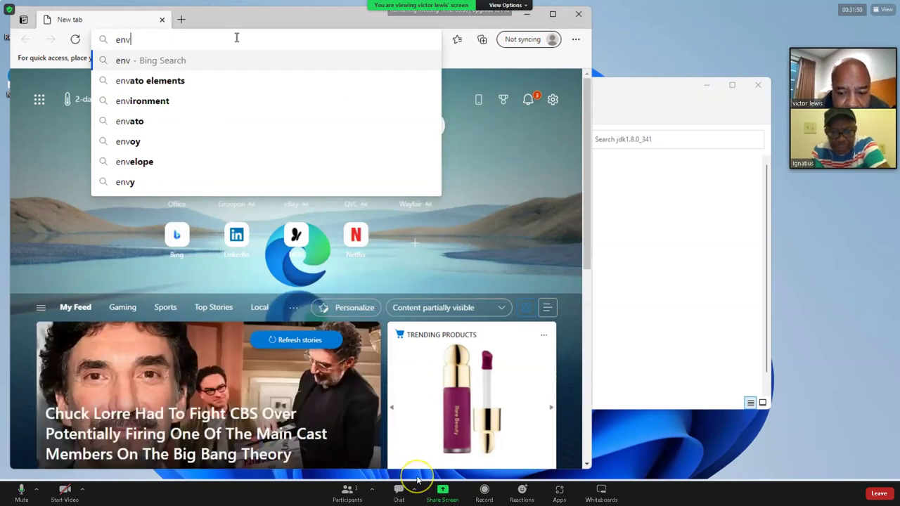
key("BackSpace")
key("BackSpace")
key("BackSpace")
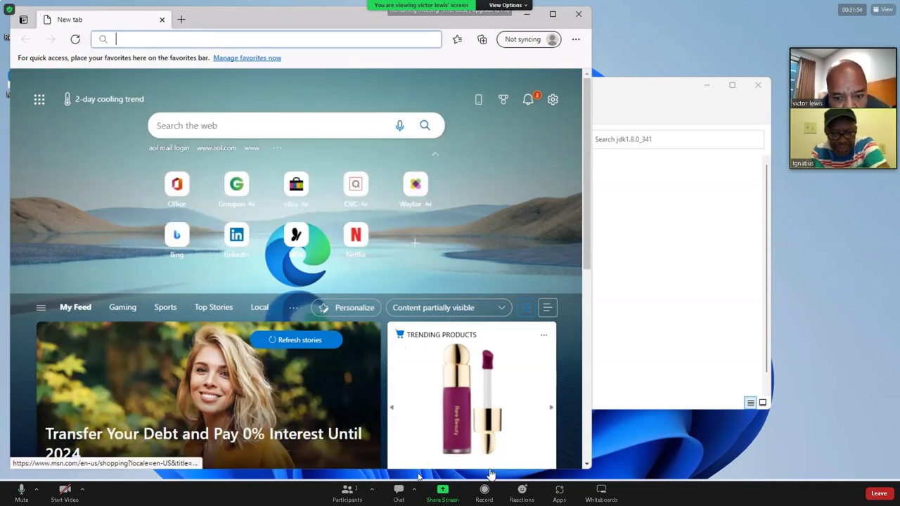
Search Windows for "env", open the system environment variables settings, and bring up the Environment Variables list
mouse_move(418, 477)
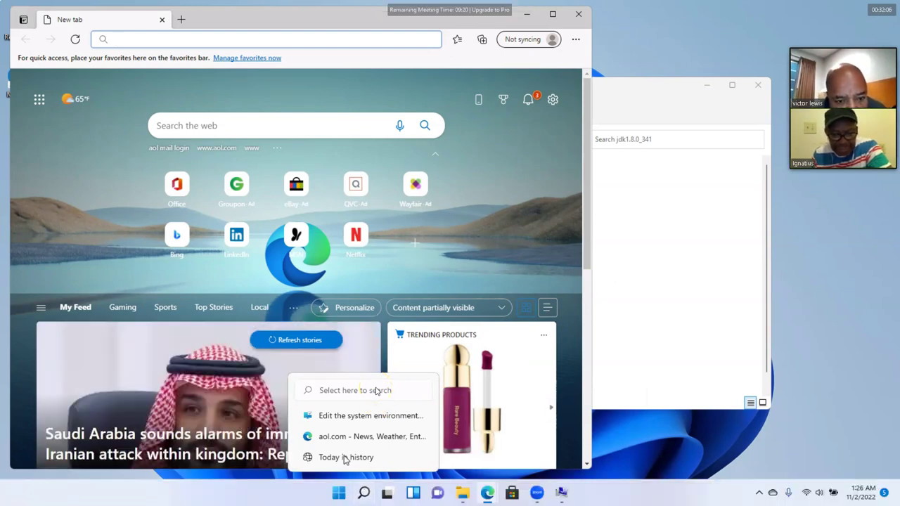
left_click(331, 390)
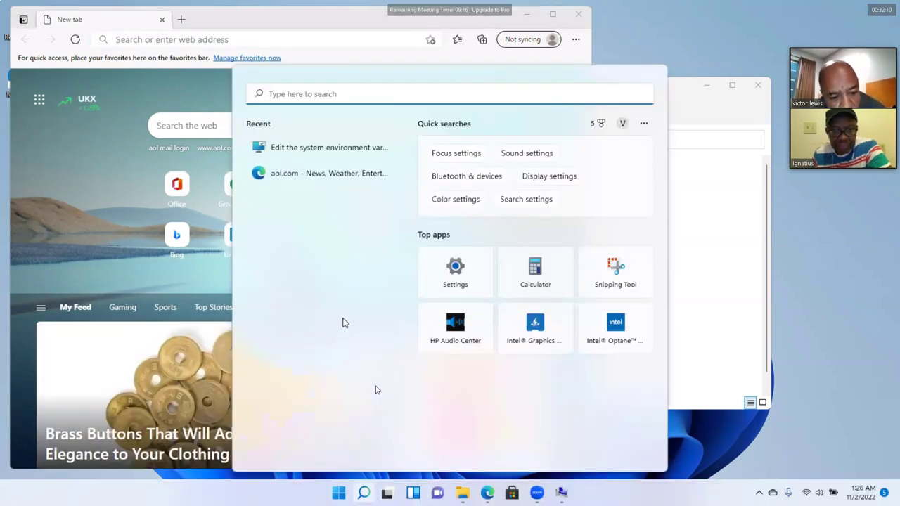
type("en")
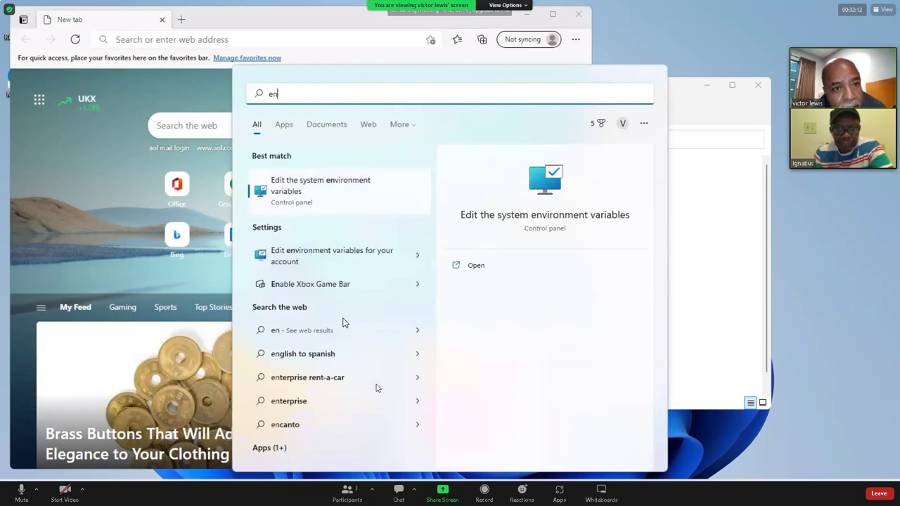
type("v")
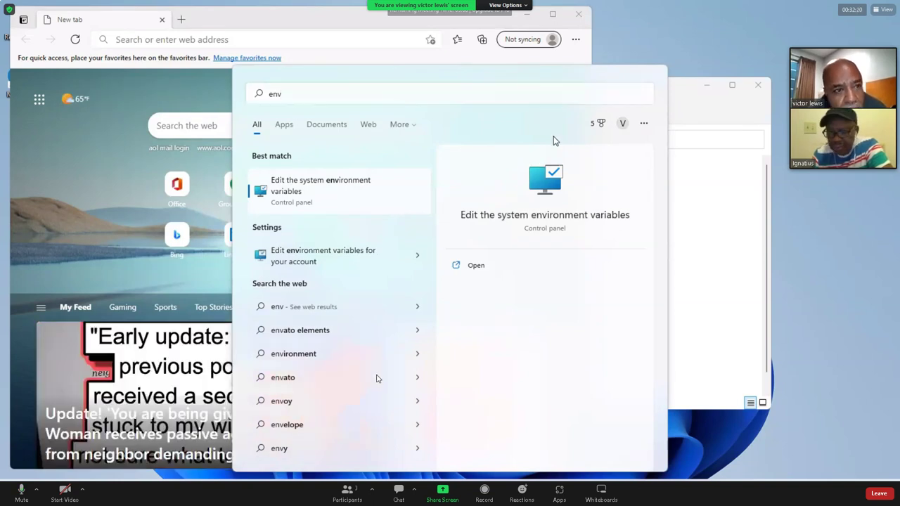
key("Return")
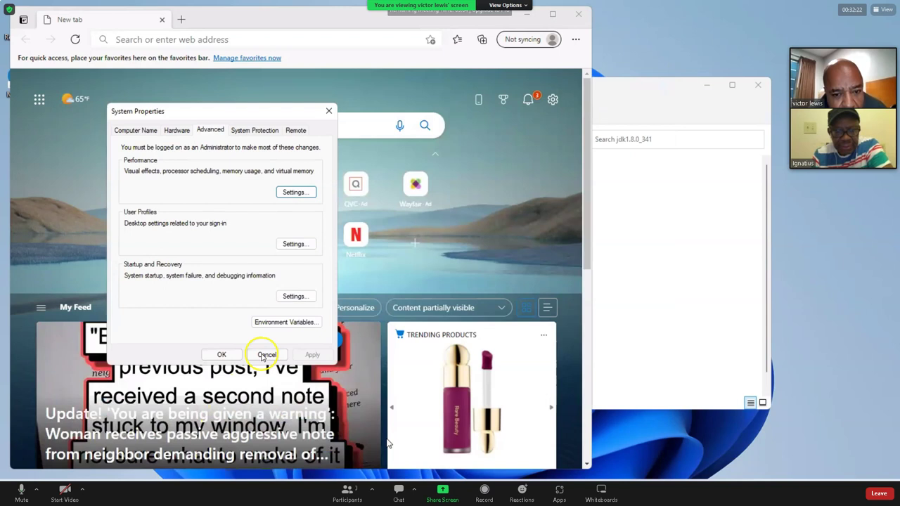
left_click(284, 327)
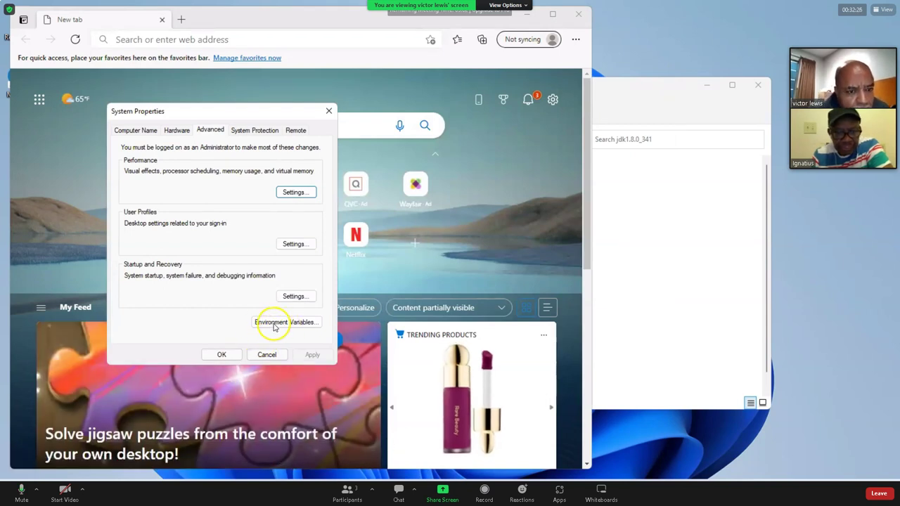
left_click(267, 327)
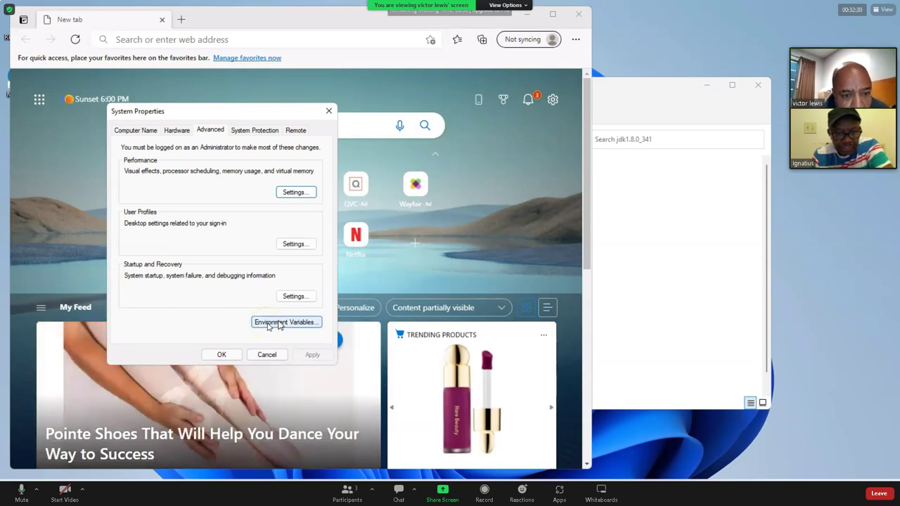
left_click(272, 325)
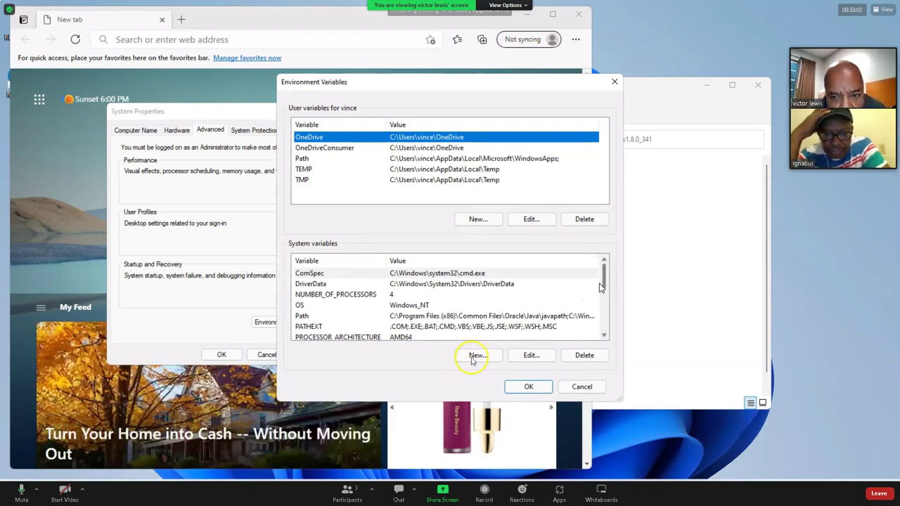
Look through the existing system variables and start a new system variable named JAVA_HOME
left_click_drag(609, 285, 610, 330)
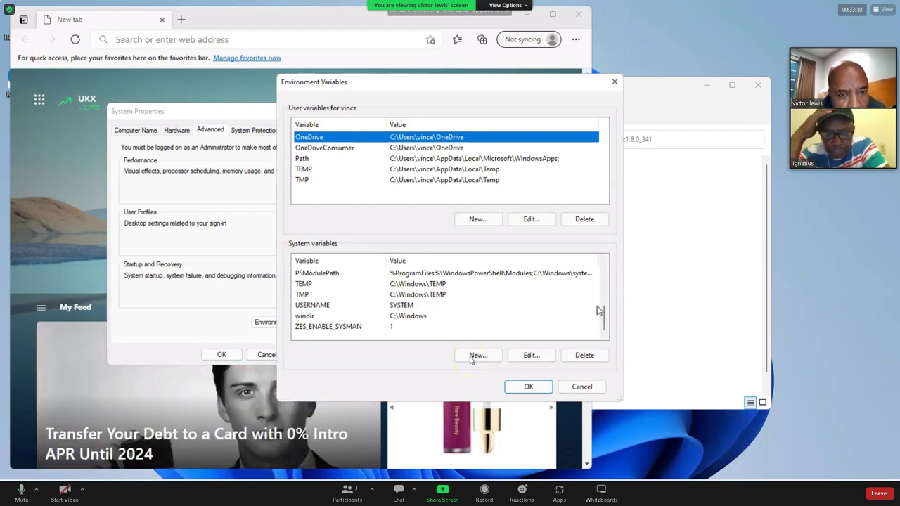
left_click(605, 261)
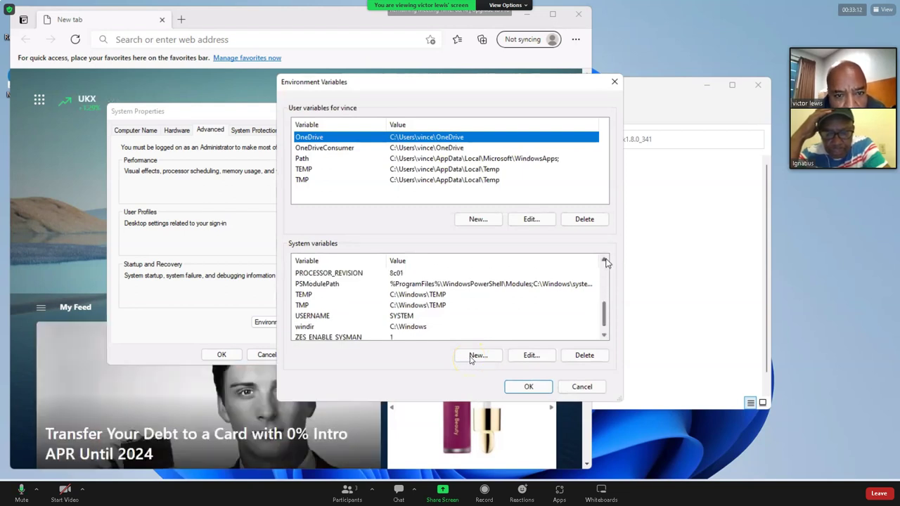
left_click(605, 261)
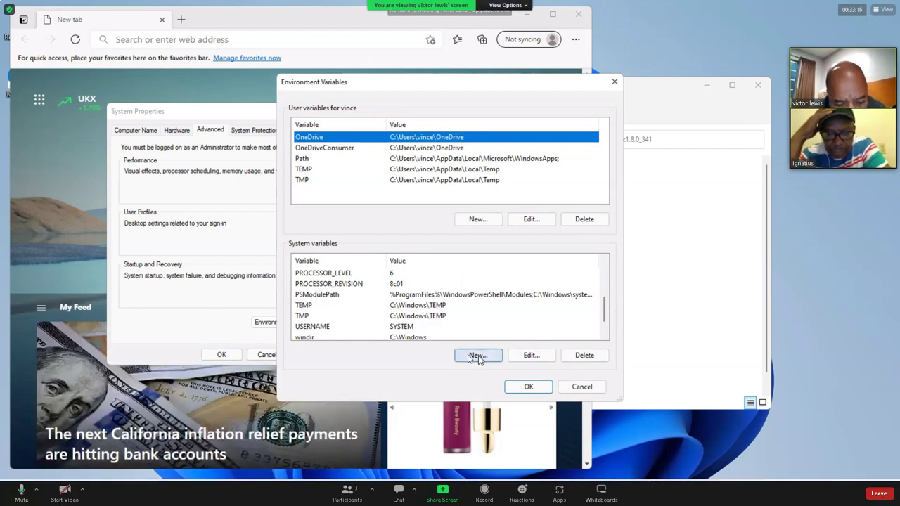
left_click(474, 357)
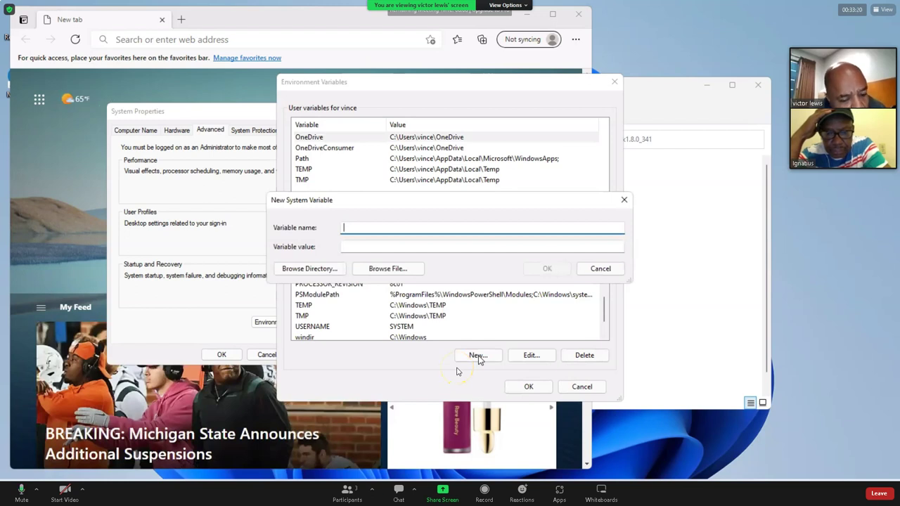
type("j")
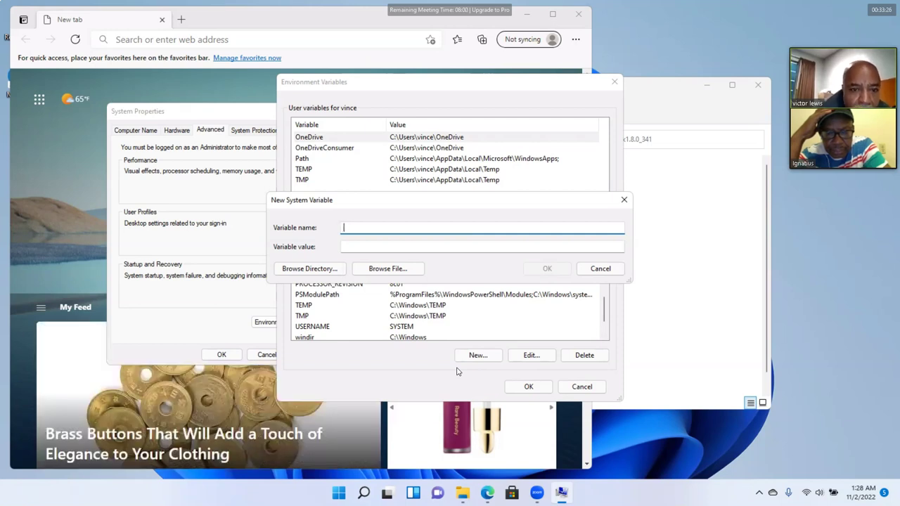
type("J")
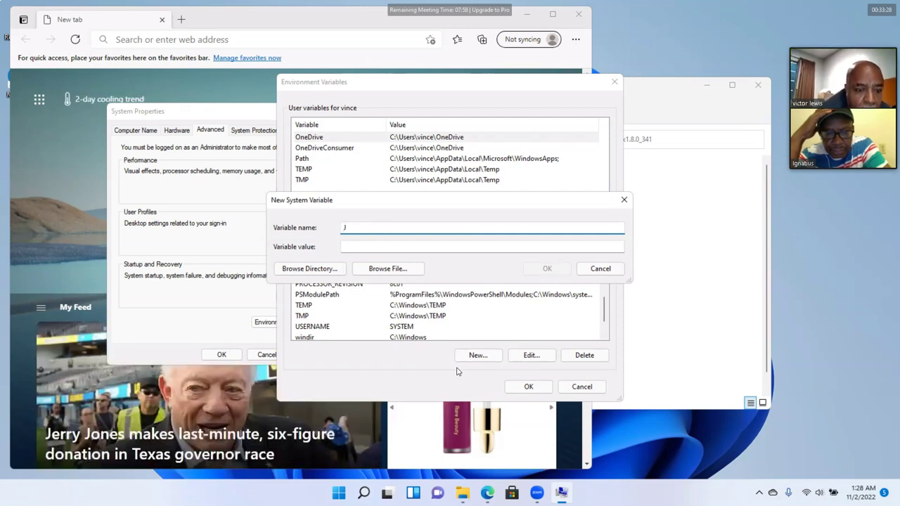
type("AV")
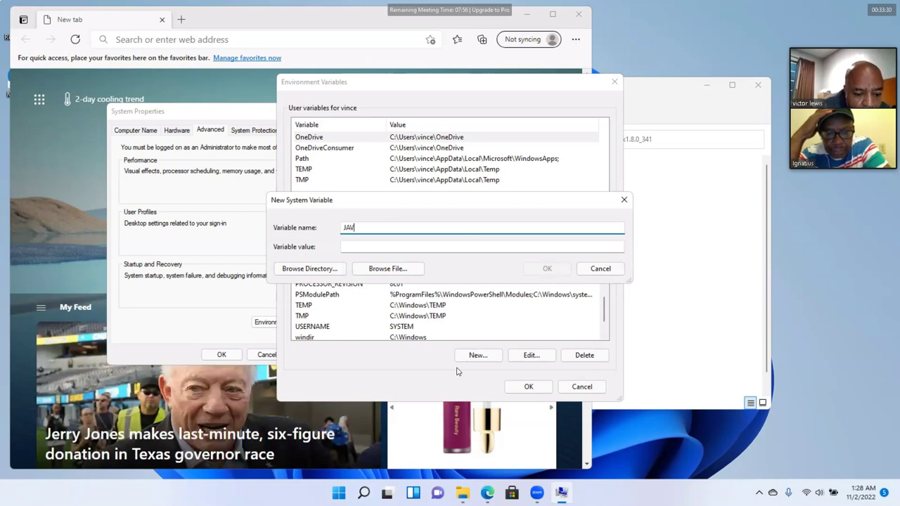
type("A_")
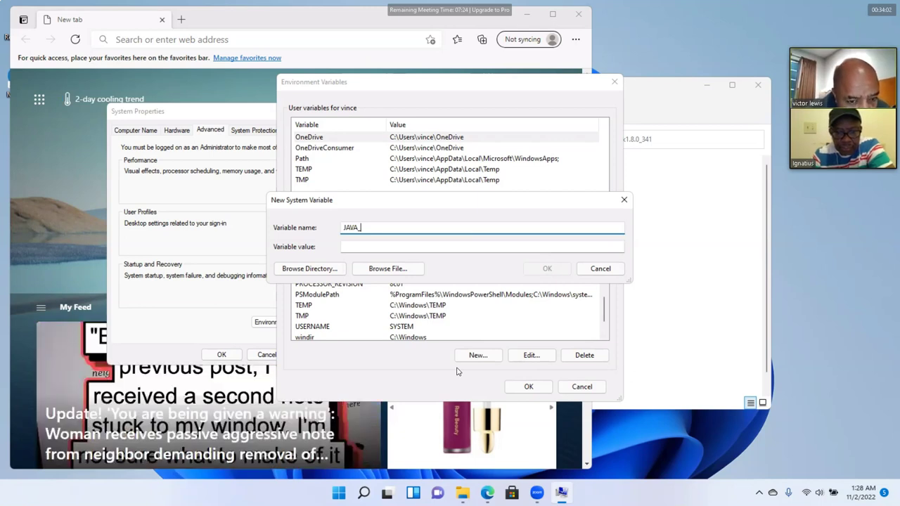
type("H")
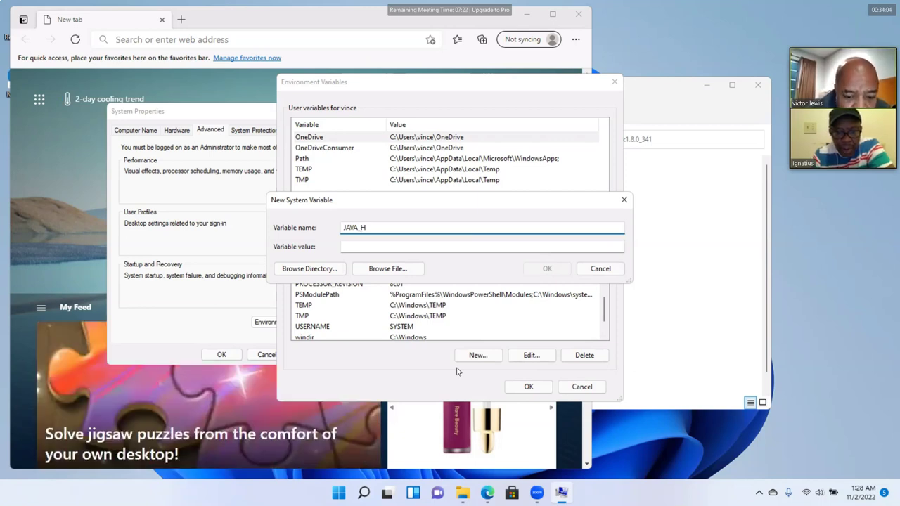
type("O")
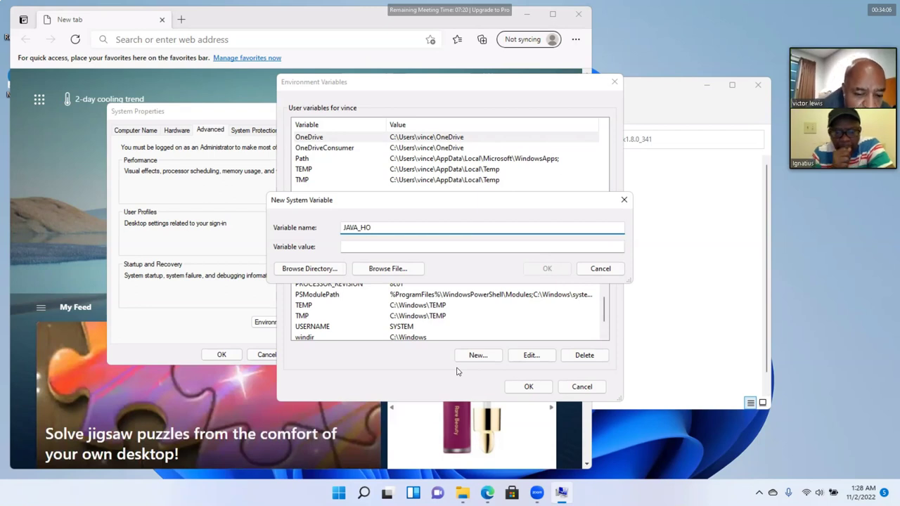
type("ME")
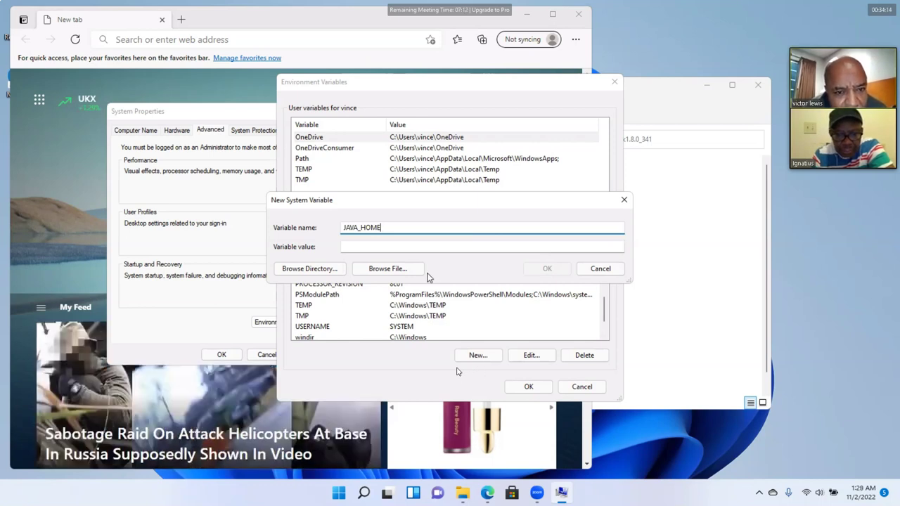
Try to paste the copied JDK folder path as the JAVA_HOME variable value
left_click(350, 245)
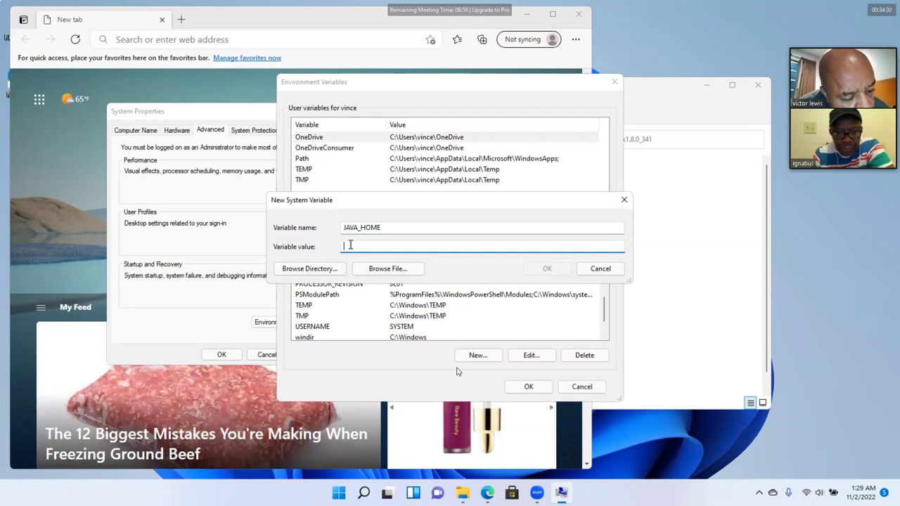
type("BB")
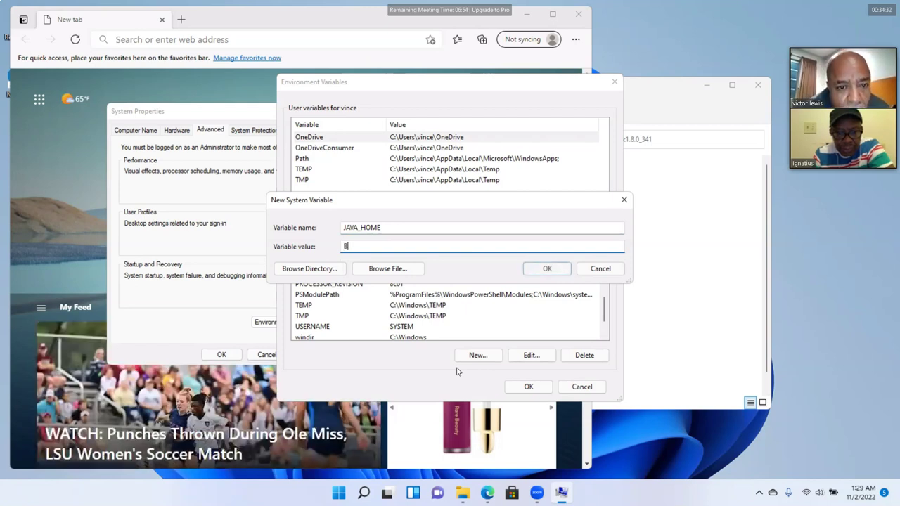
key("BackSpace")
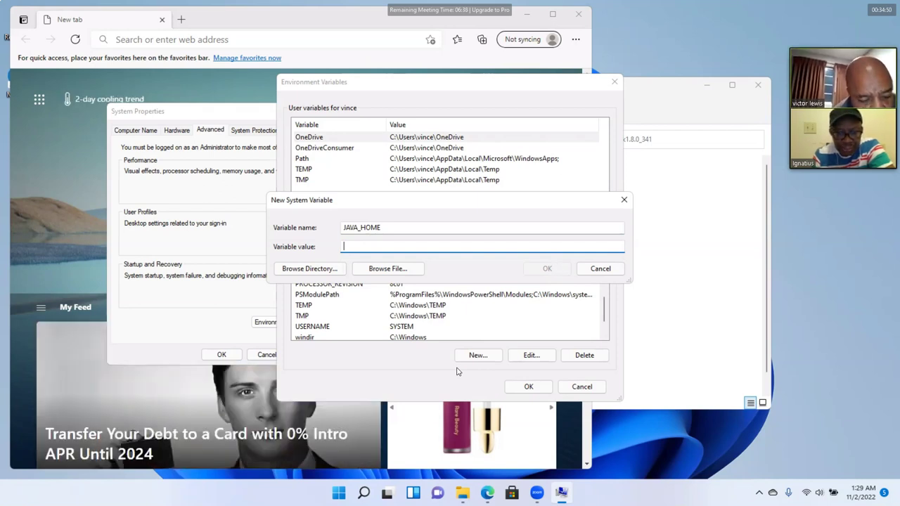
type("vv")
key("BackSpace")
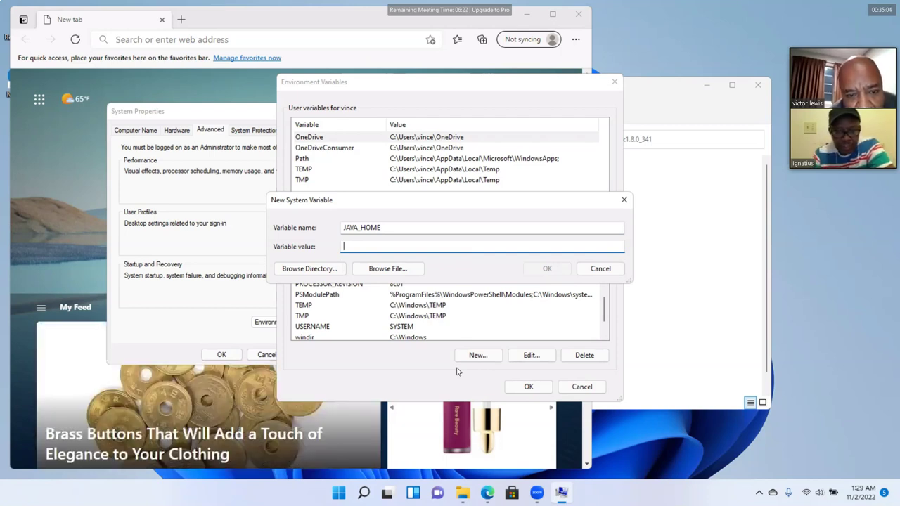
type("vvvvvvvvvv")
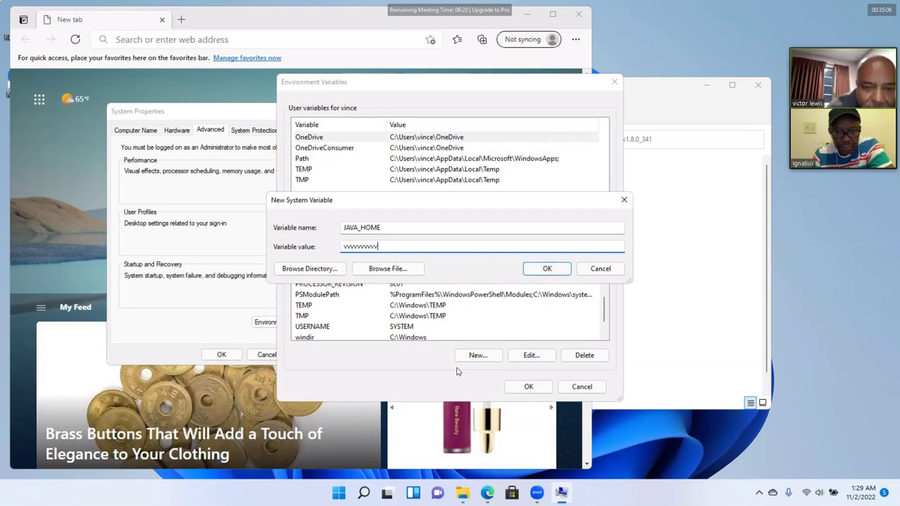
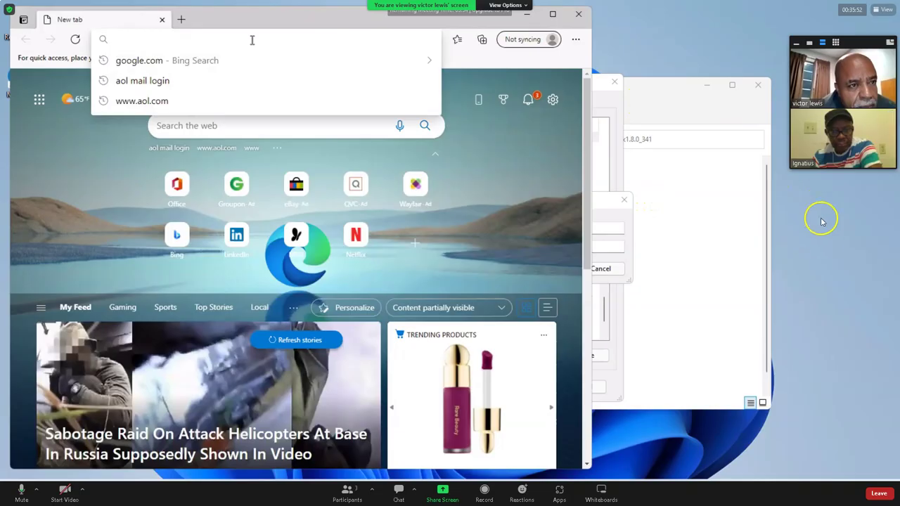
Exit full screen in the Zoom meeting and return the shared screen to full screen
key("Escape")
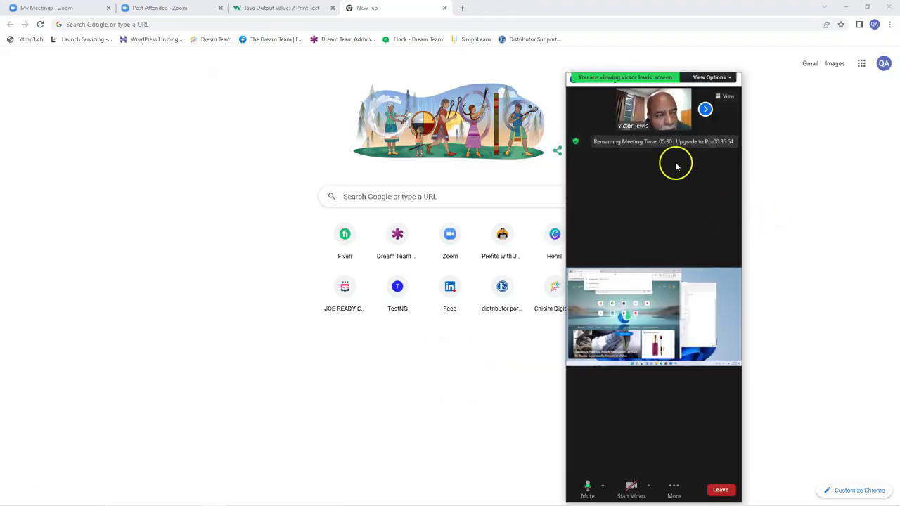
left_click(725, 99)
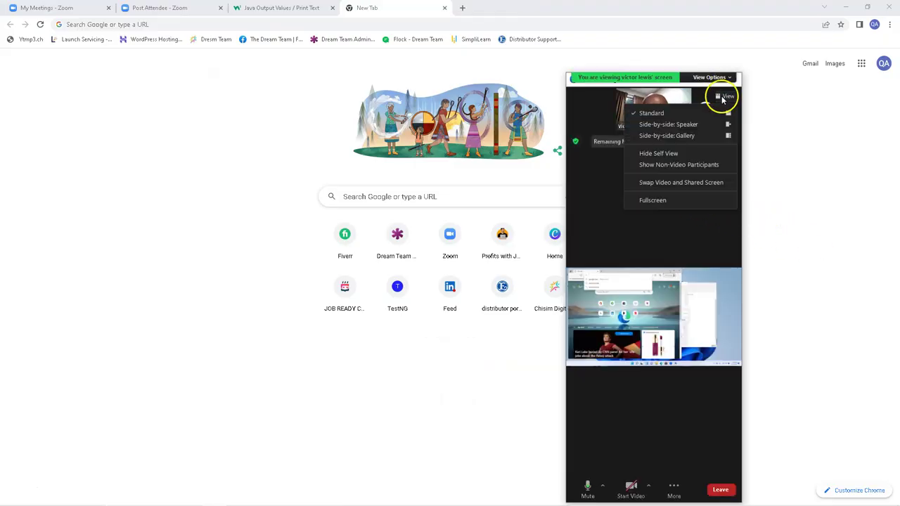
left_click(662, 200)
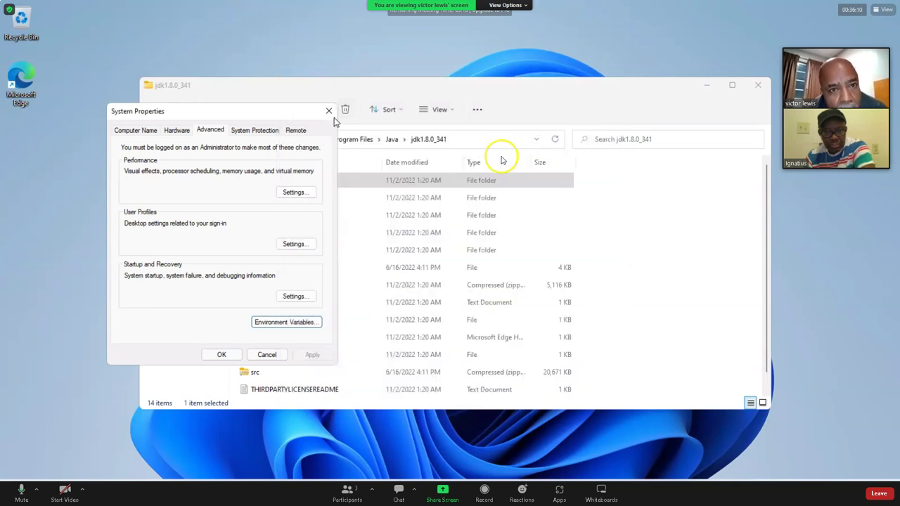
Close System Properties and browse from This PC through Local Disk (C:) and Program Files to the Java folder
left_click(330, 116)
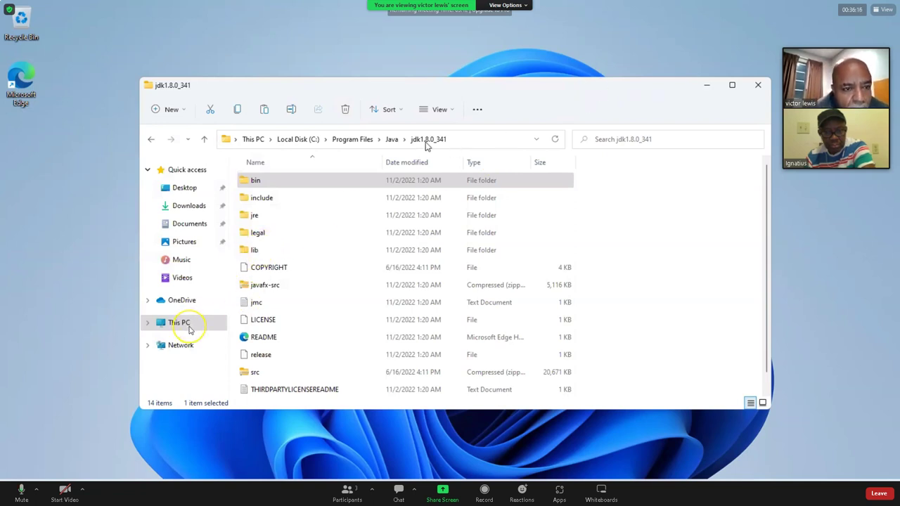
left_click(247, 181)
left_click(227, 75)
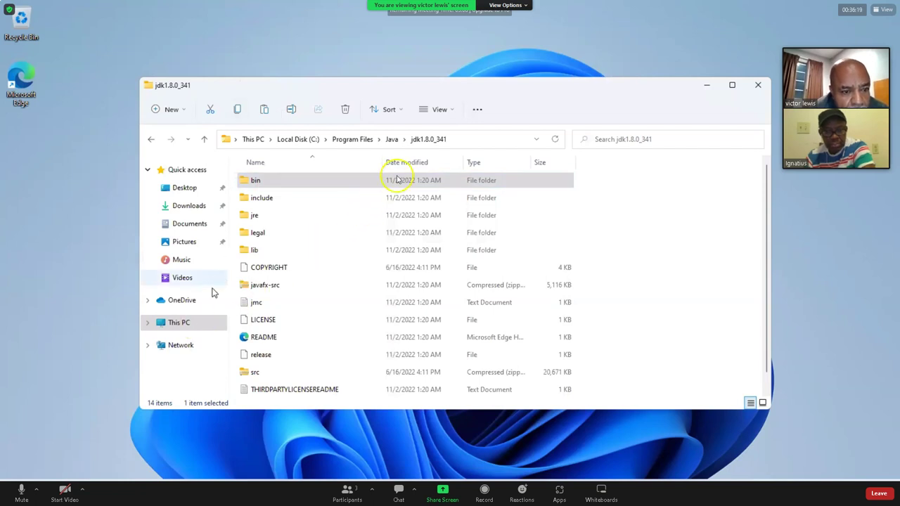
left_click(202, 323)
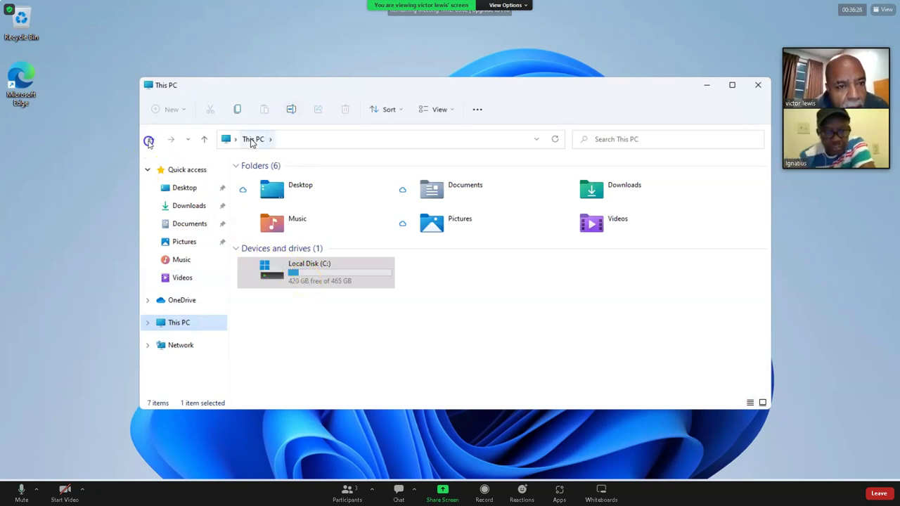
double_click(330, 272)
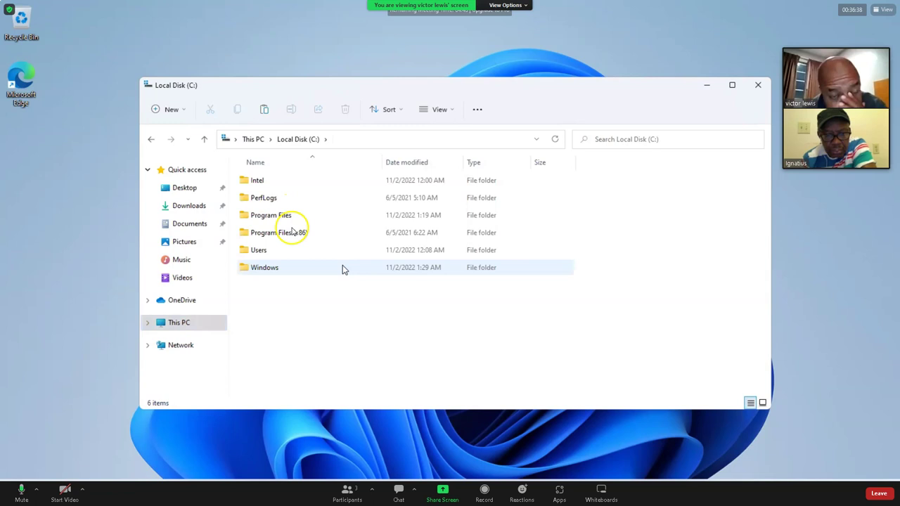
left_click(325, 223)
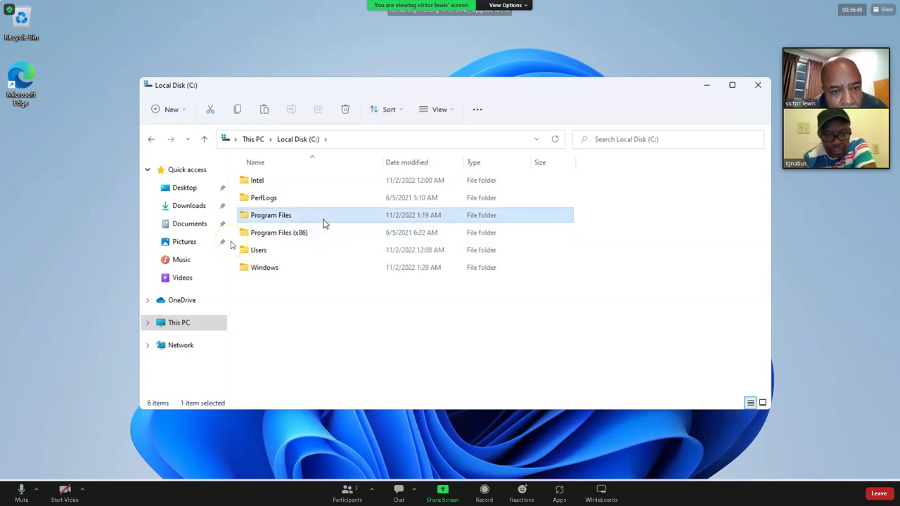
double_click(325, 224)
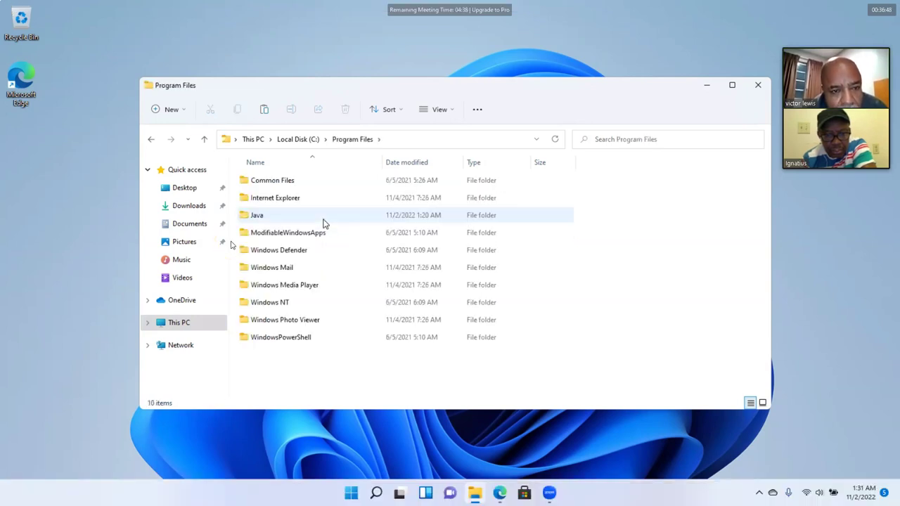
double_click(324, 218)
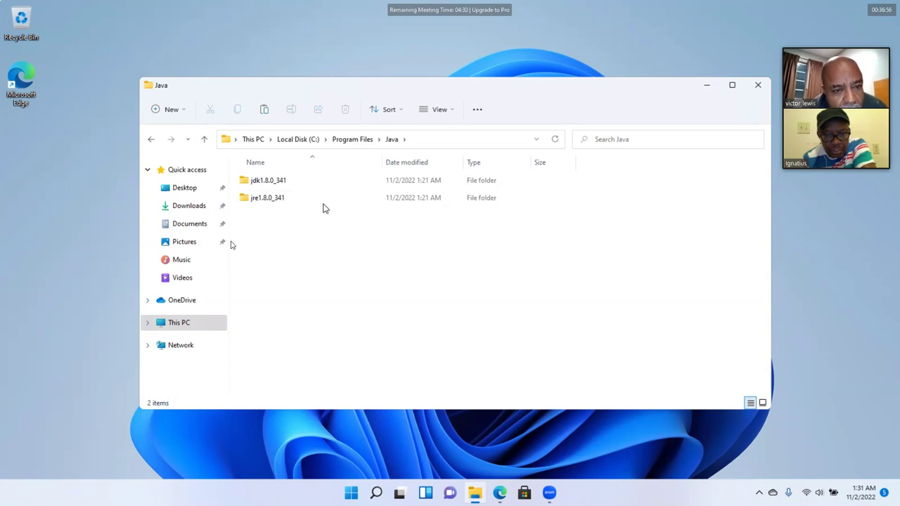
Open the jdk1.8.0_341 folder and copy its full path, C:\Program Files\Java\jdk1.8.0_341
mouse_move(318, 198)
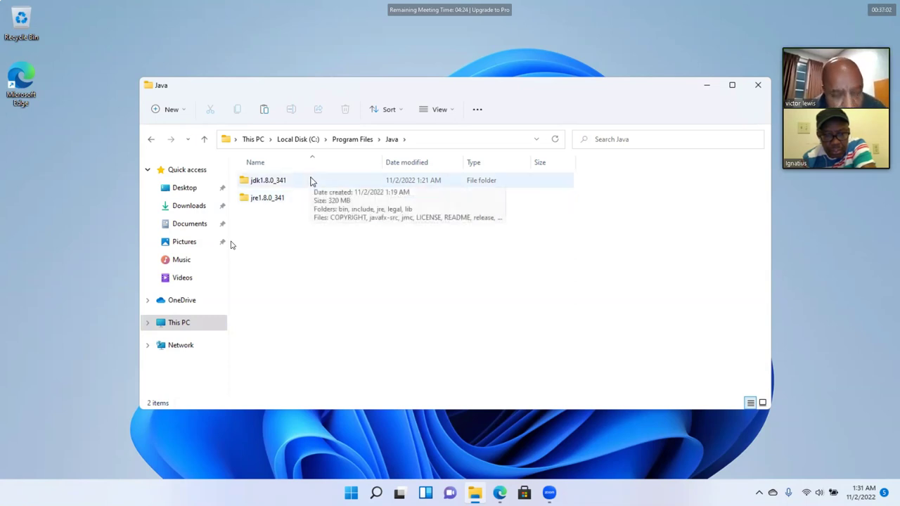
double_click(311, 181)
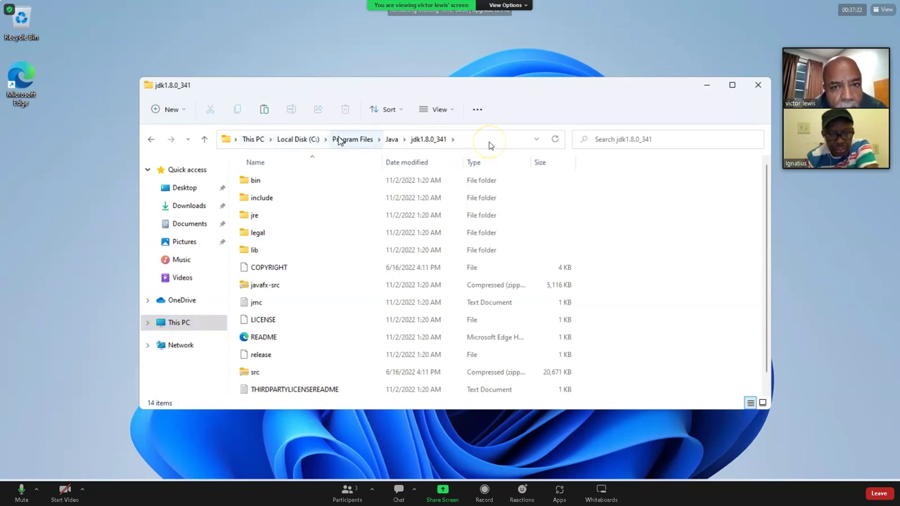
left_click(447, 140)
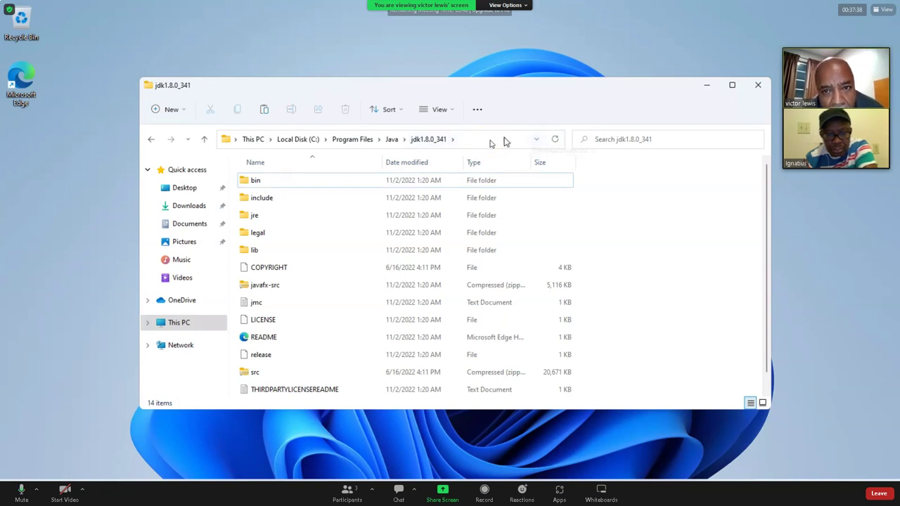
left_click(473, 156)
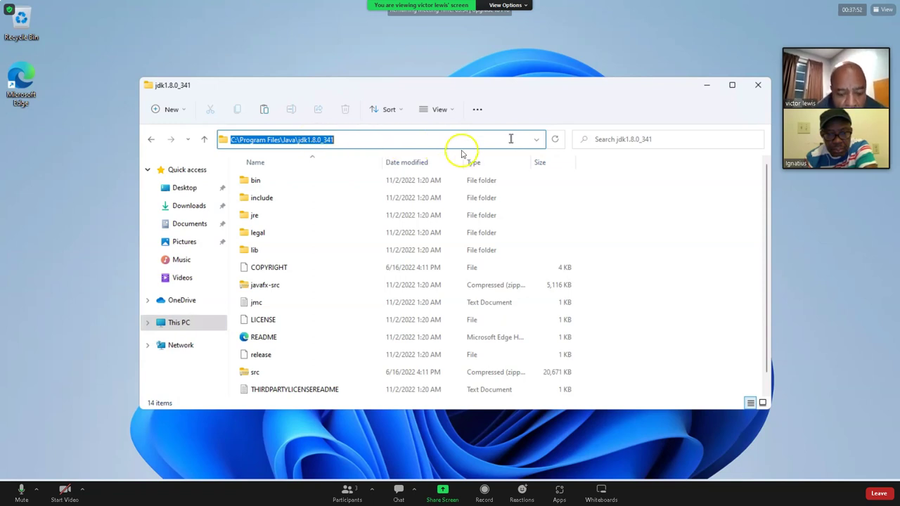
right_click(510, 140)
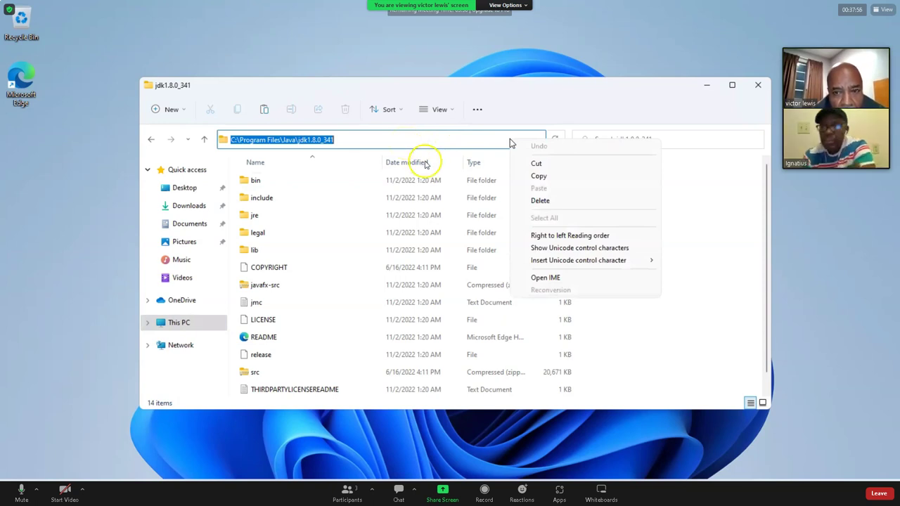
left_click(541, 181)
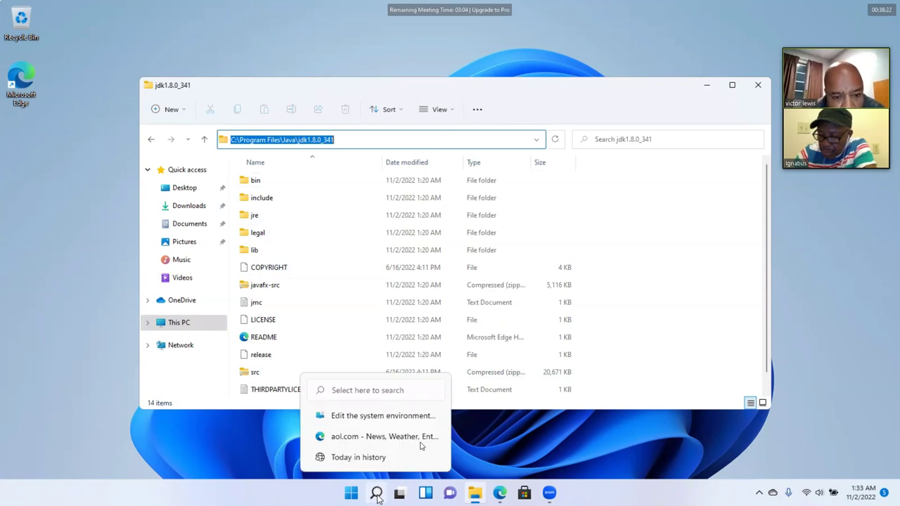
Search Windows for "env" and open the Environment Variables dialog from the system properties
left_click(378, 497)
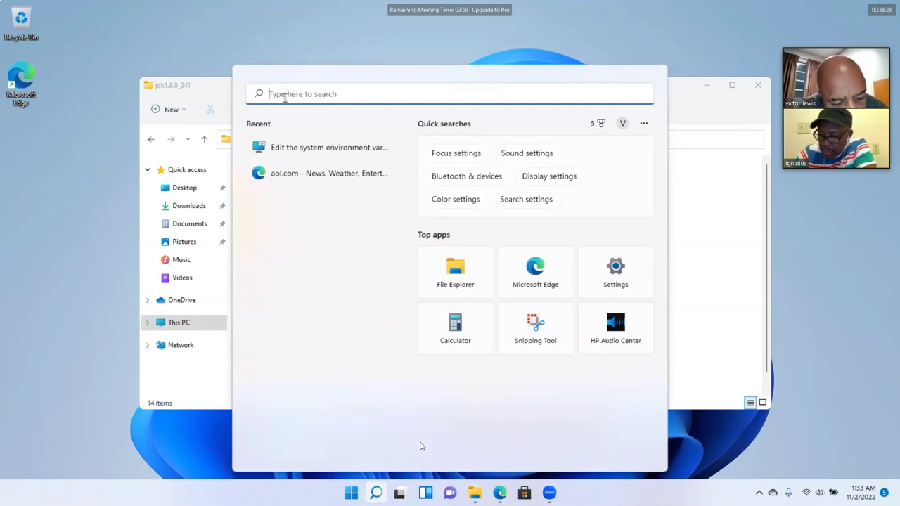
type("env")
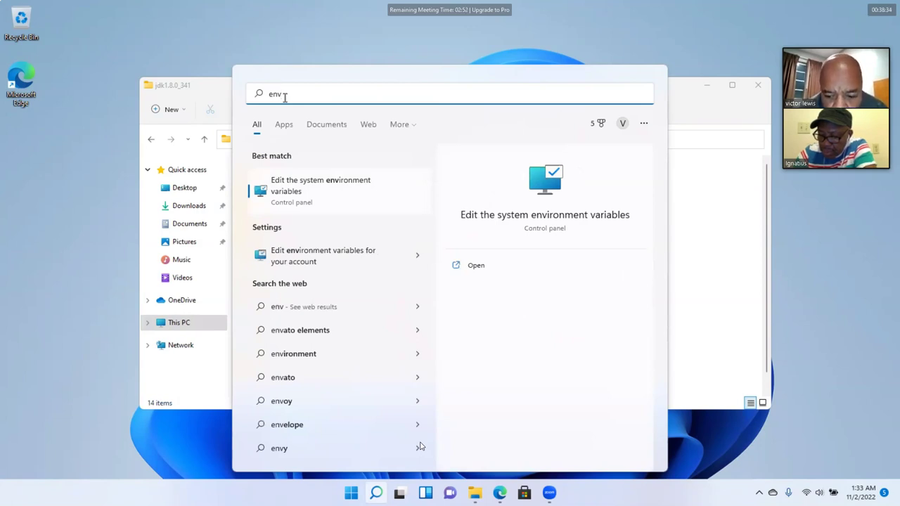
key("Return")
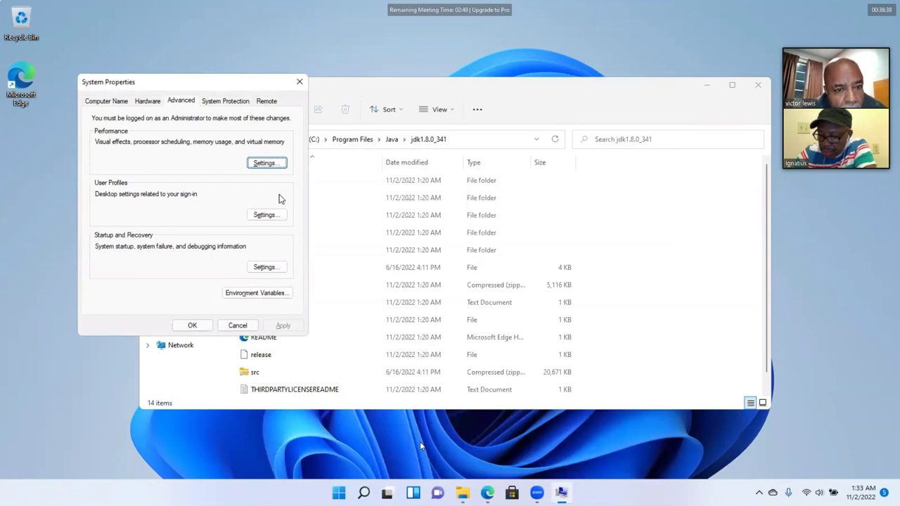
left_click(280, 296)
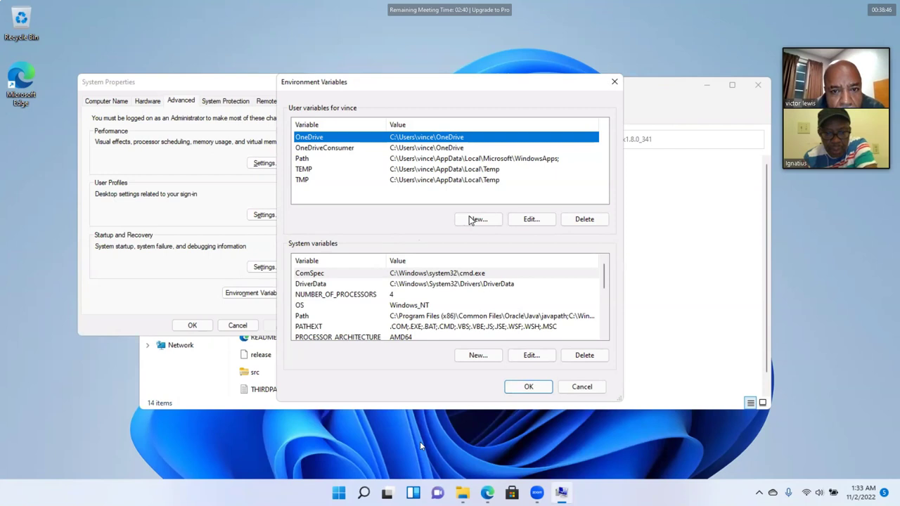
Start a new system variable and name it JAVA_HOME, without a space after the underscore
left_click(478, 355)
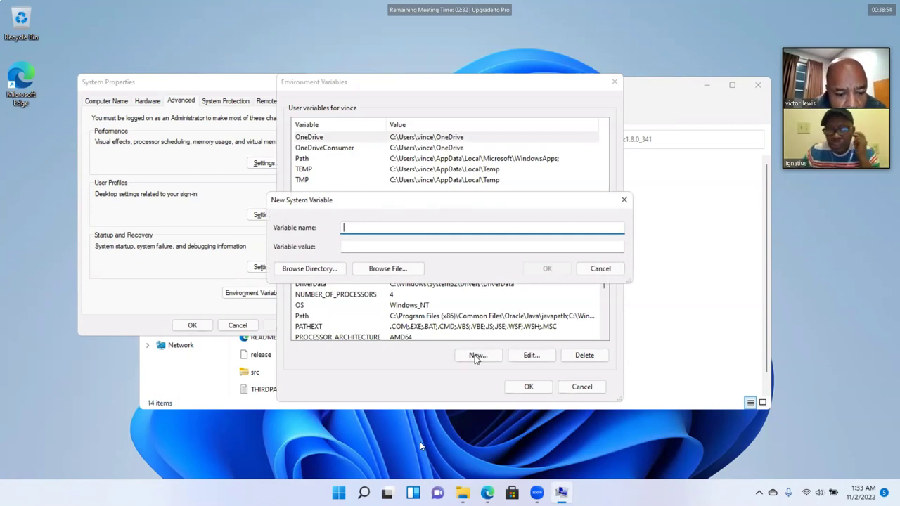
type("JA")
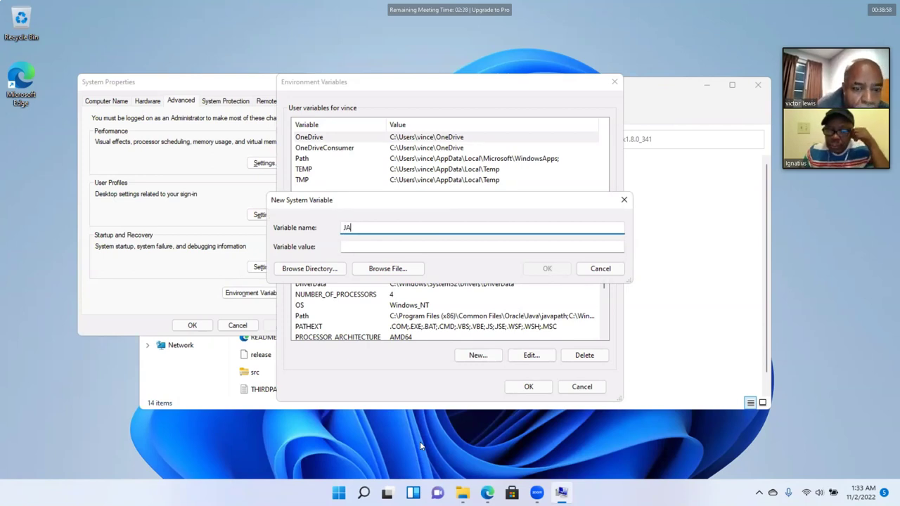
type("VA")
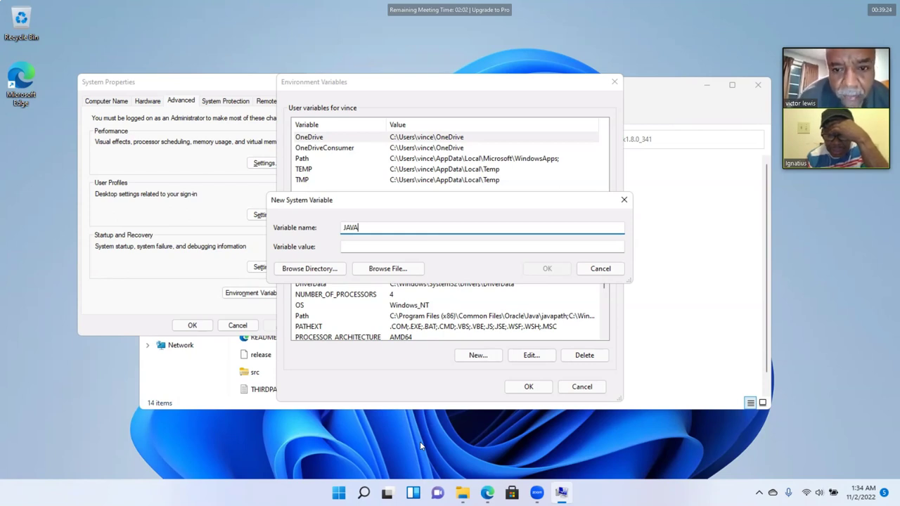
type("_")
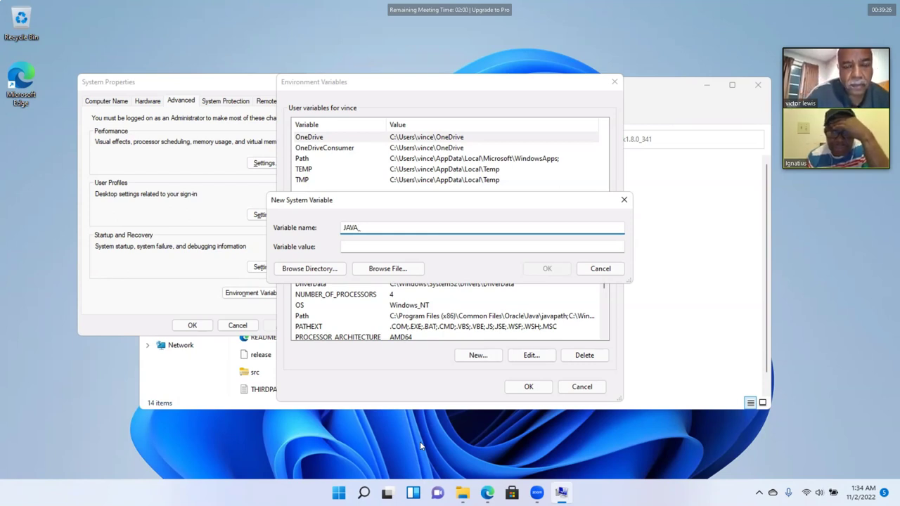
type("HOME")
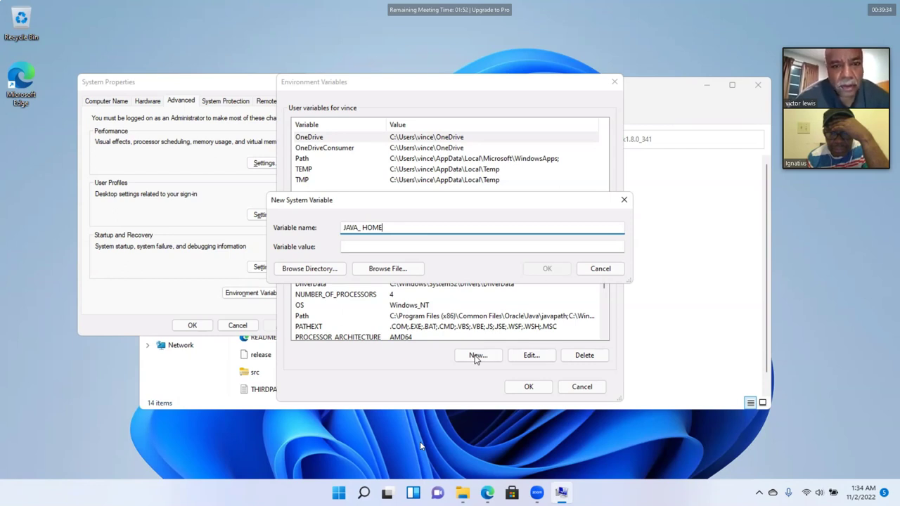
key("BackSpace")
key("BackSpace")
key("BackSpace")
key("BackSpace")
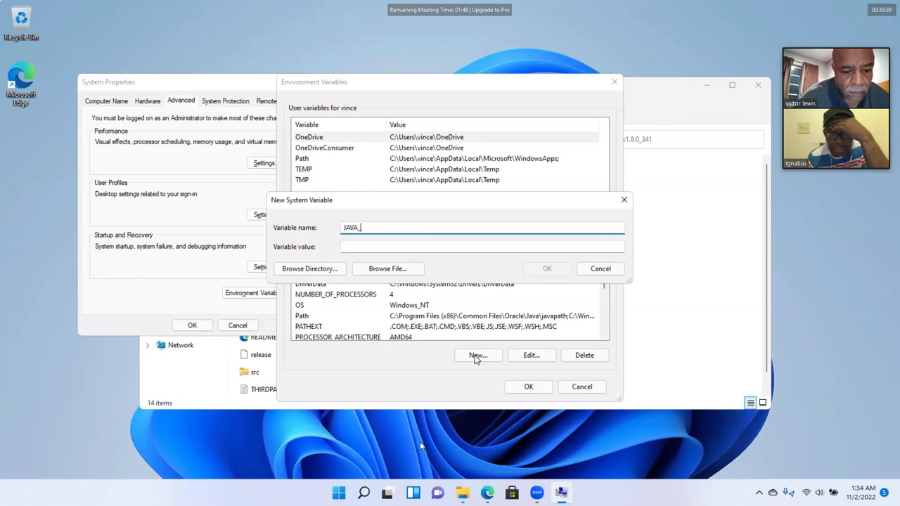
type("HOME")
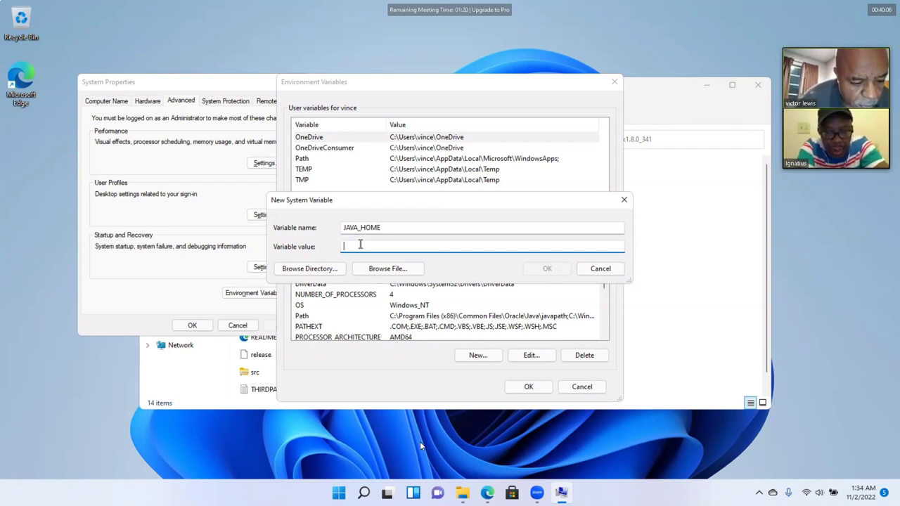
type("V")
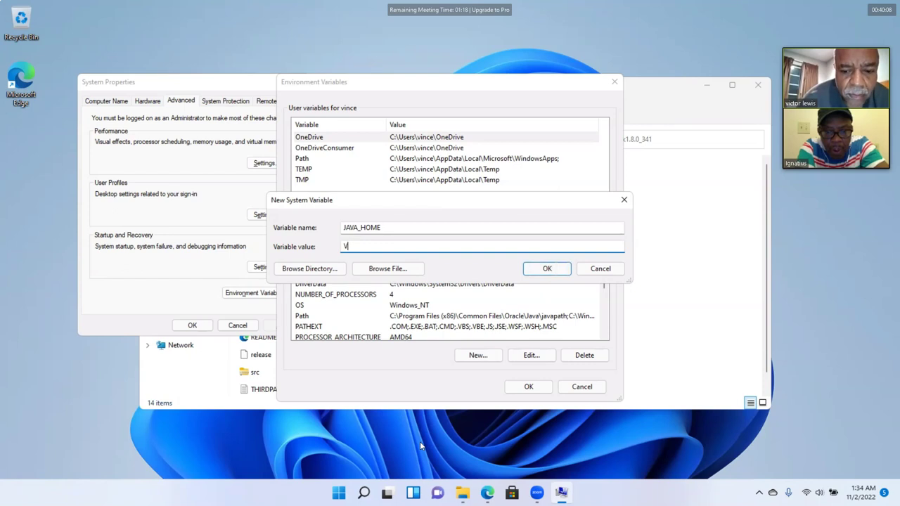
key("BackSpace")
type("Vv")
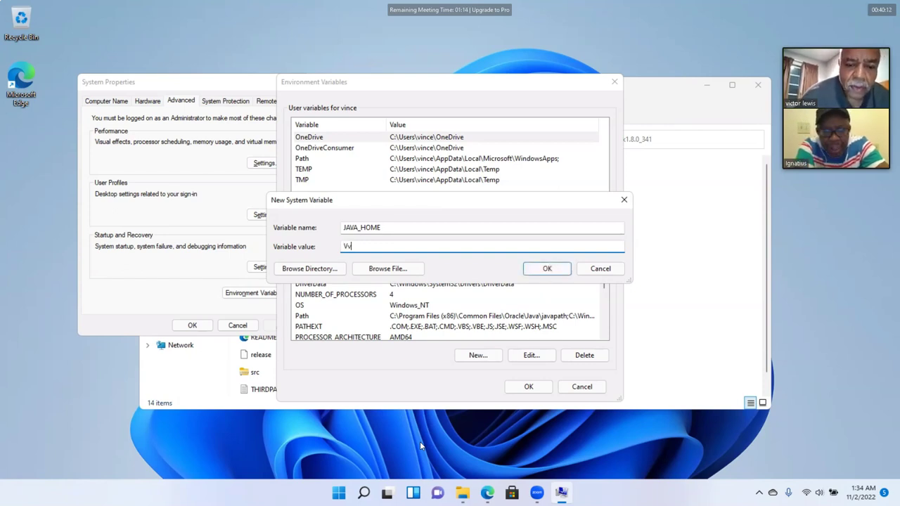
key("BackSpace")
key("BackSpace")
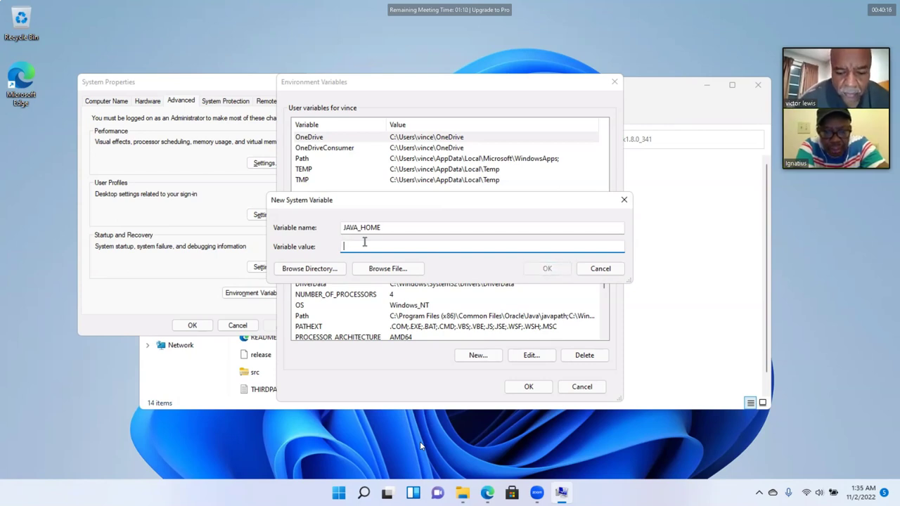
Paste the copied path C:\Program Files\Java\jdk1.8.0_341 as the JAVA_HOME value and save the variable
right_click(364, 244)
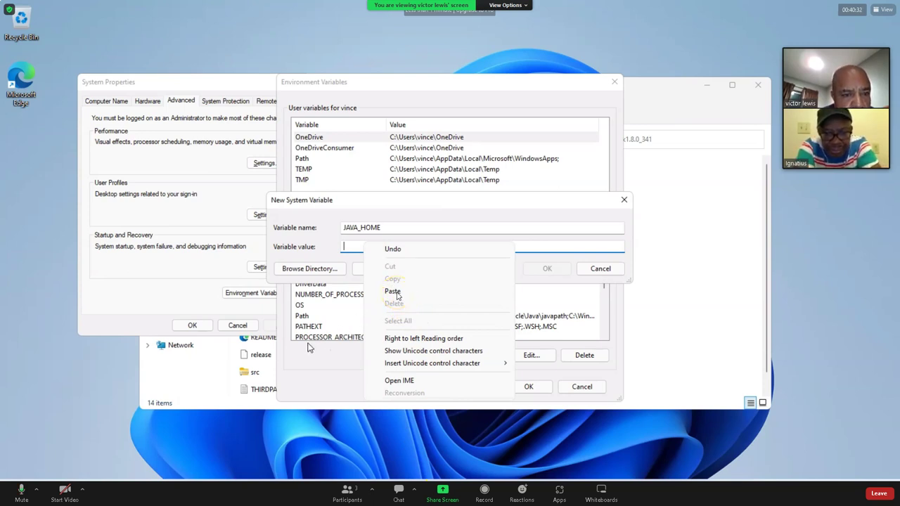
left_click(393, 291)
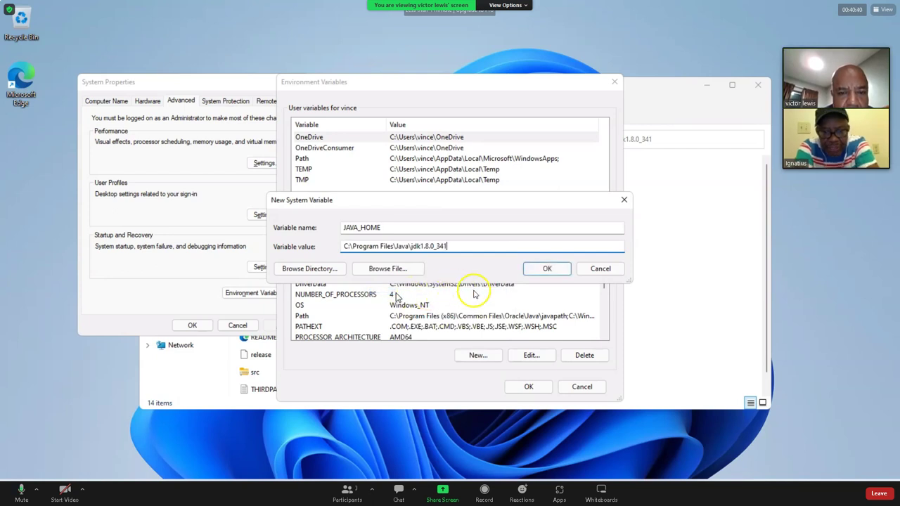
left_click(546, 270)
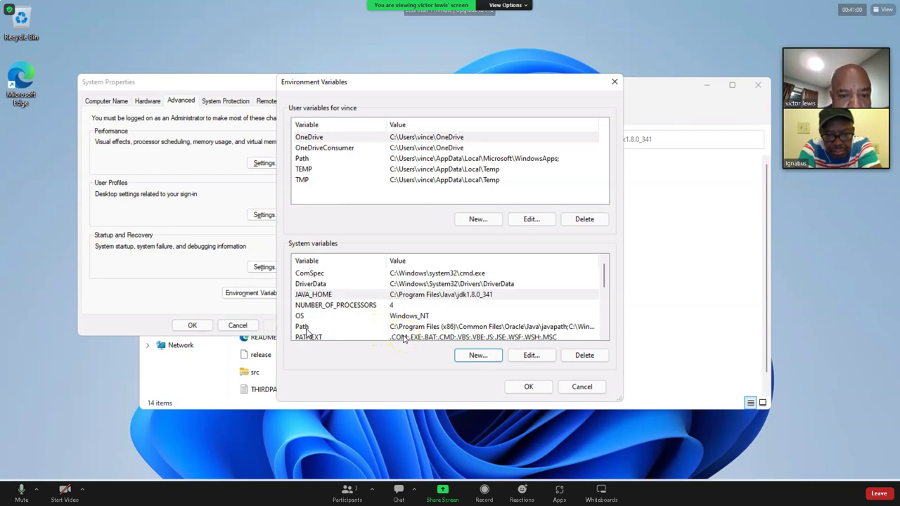
Open the system Path variable for editing and start a new entry in its list
double_click(305, 328)
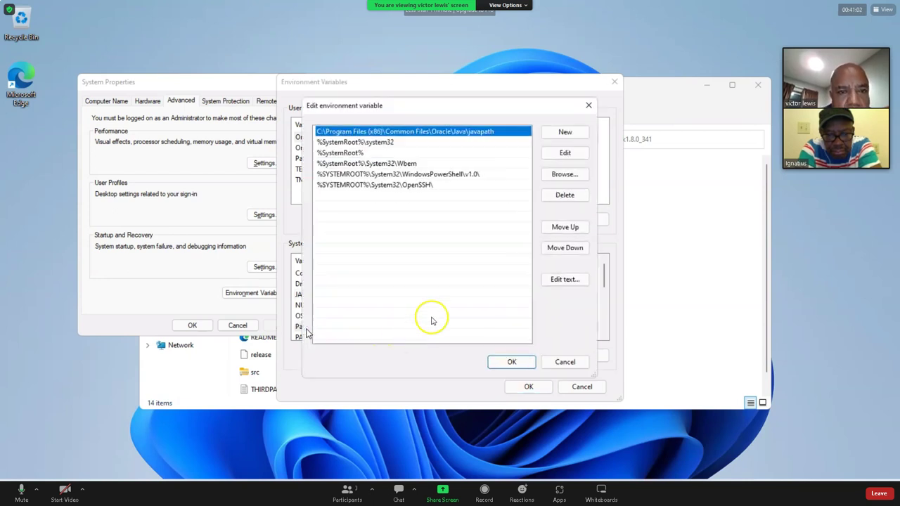
left_click(565, 133)
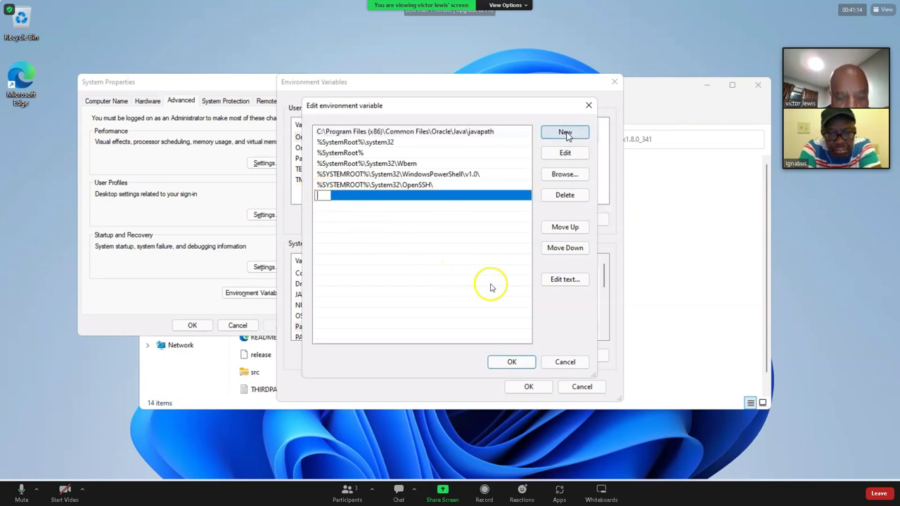
right_click(322, 196)
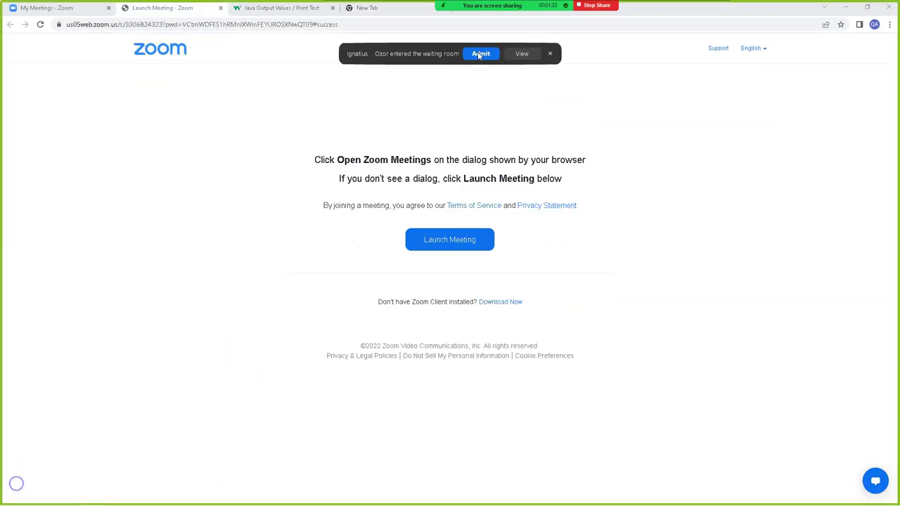
Admit the waiting participant to the Zoom meeting and tidy the shared screen by closing the New Tab page and raising the video thumbnail
left_click(479, 55)
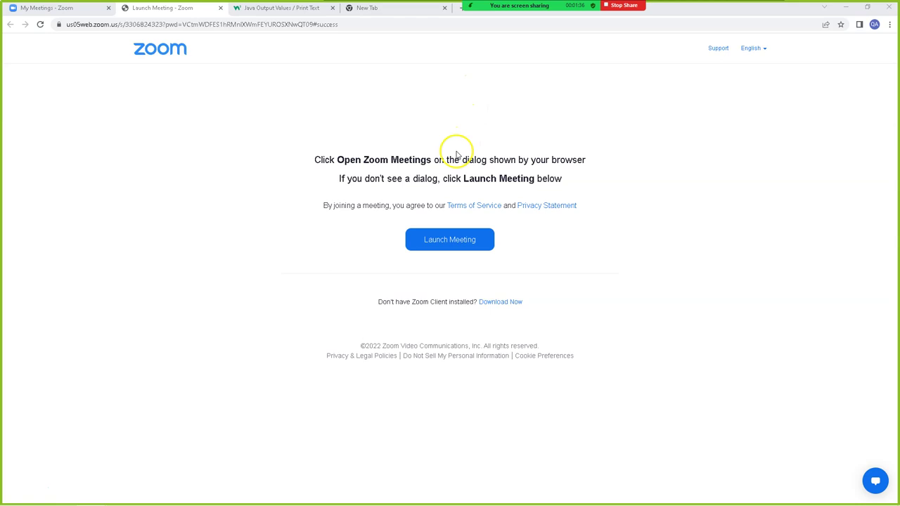
left_click(444, 8)
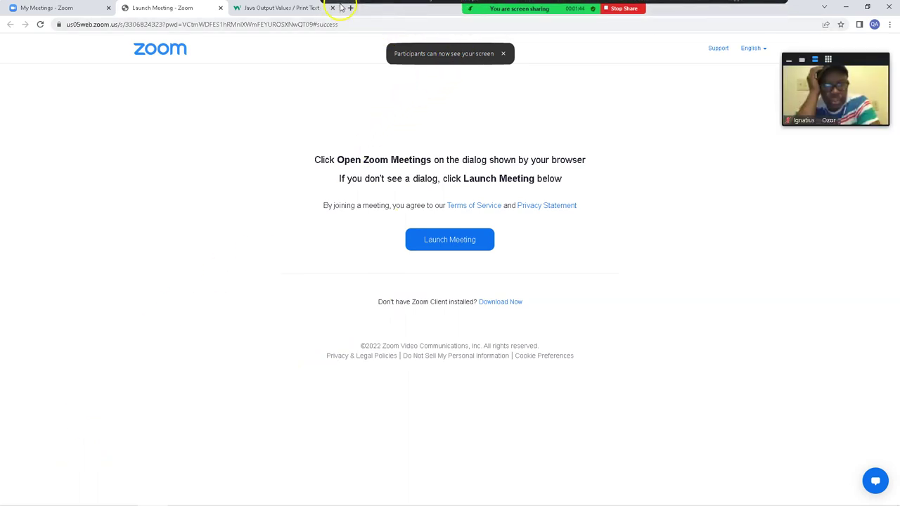
left_click_drag(818, 99, 818, 77)
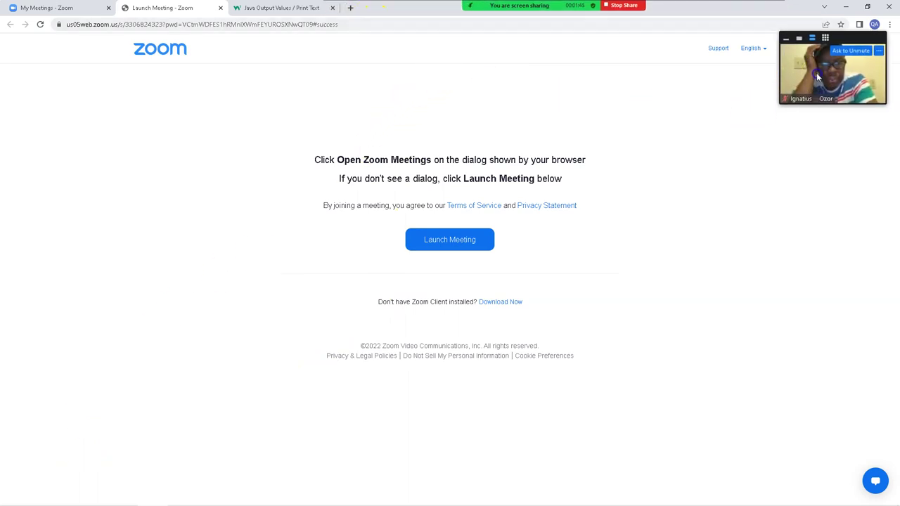
left_click(472, 91)
mouse_move(485, 7)
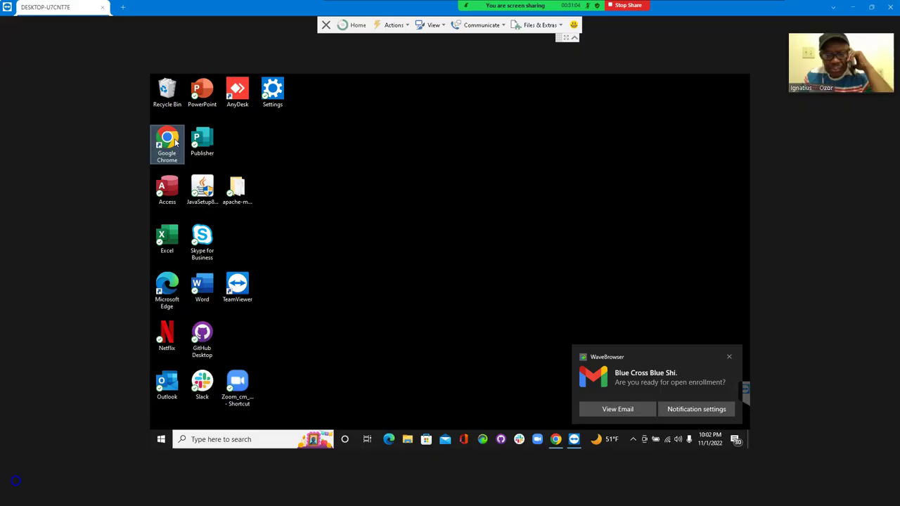
Open Google Chrome on the remote TeamViewer desktop and load the Google home page in a maximized window
double_click(176, 143)
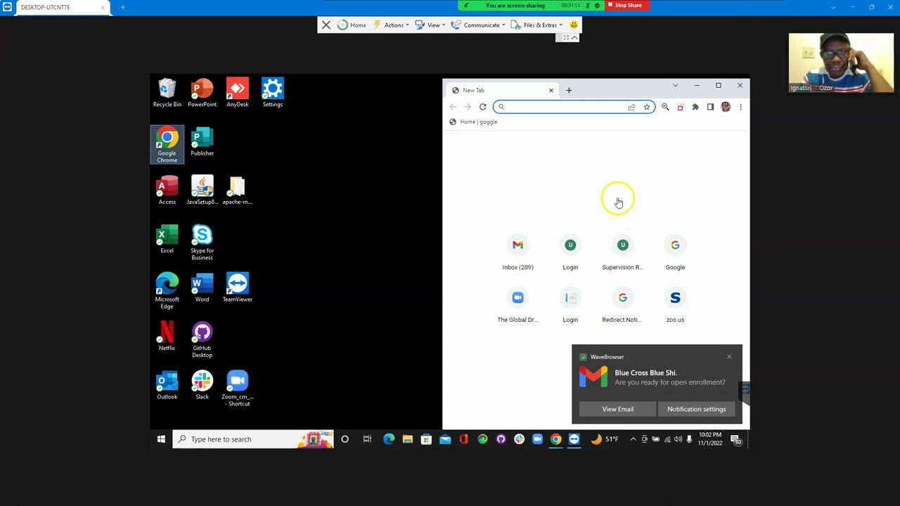
left_click(675, 247)
left_click(718, 85)
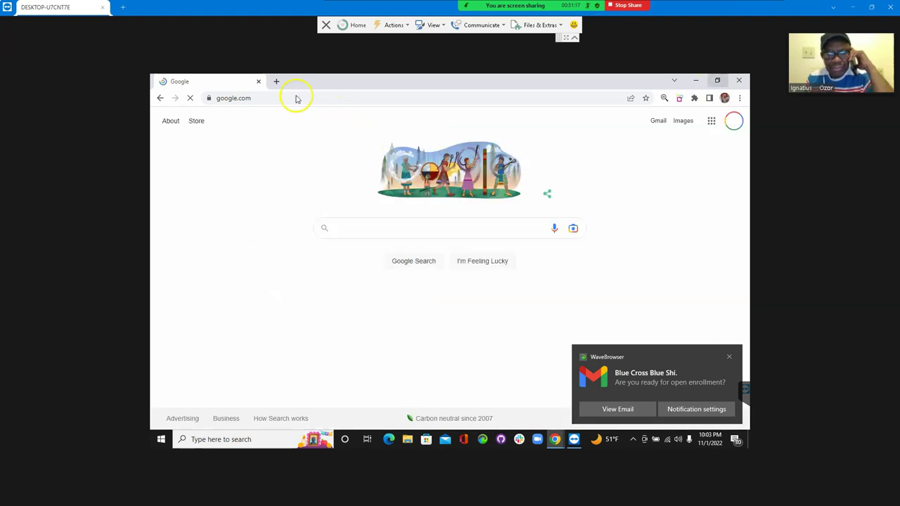
Search the web for "eclipse ide for java developers download", dismissing the Zoom meeting time notice
left_click(270, 96)
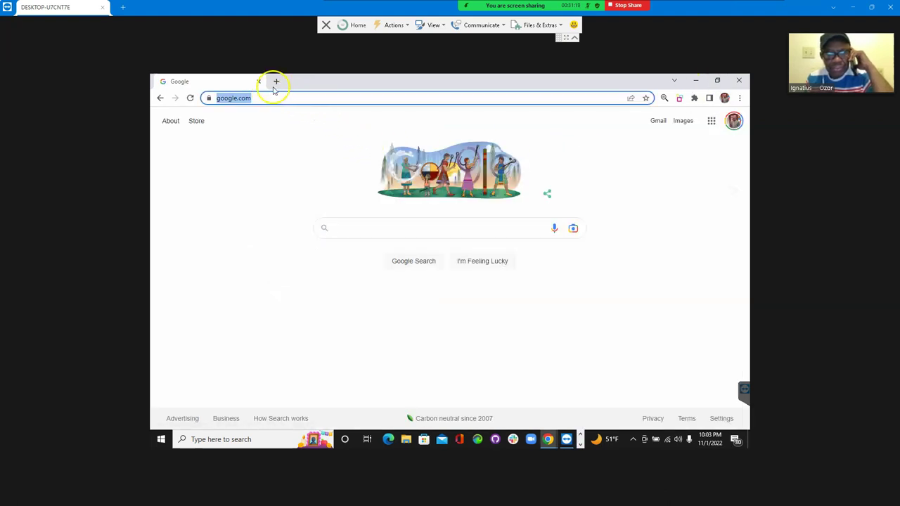
key("BackSpace")
type("e")
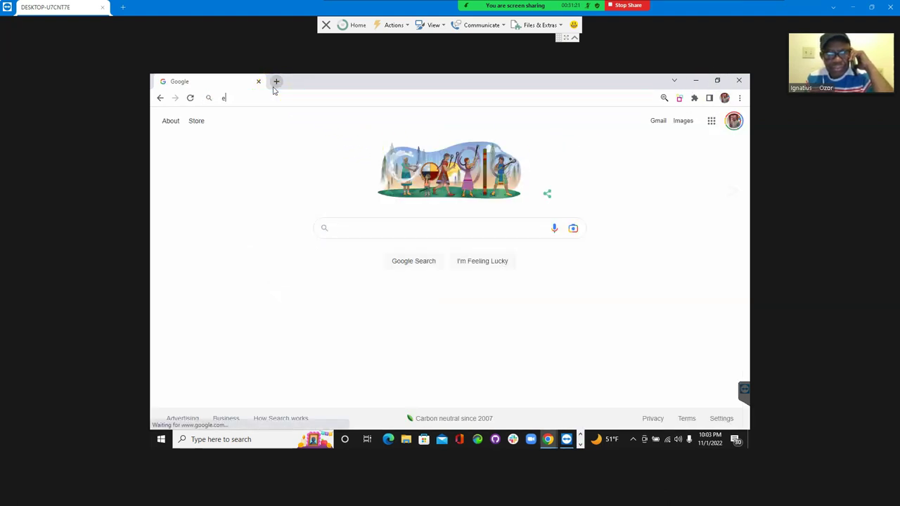
type("clipse")
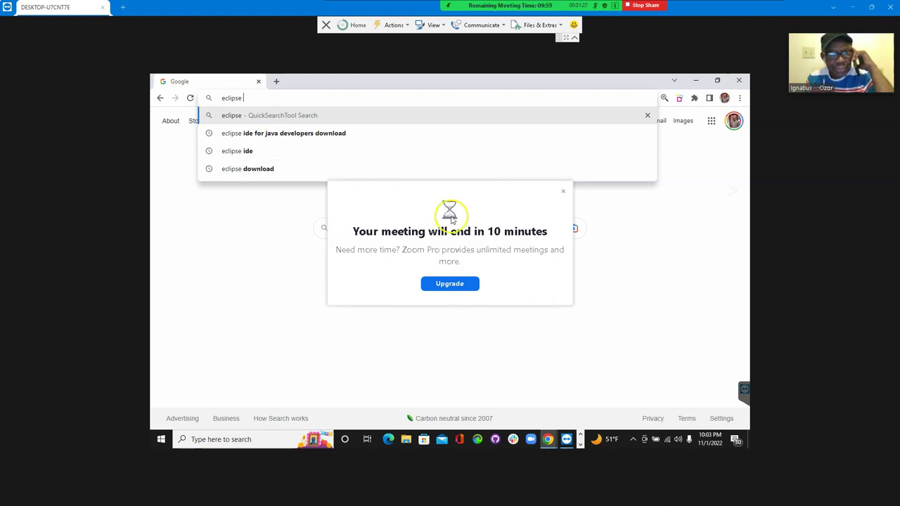
left_click(562, 189)
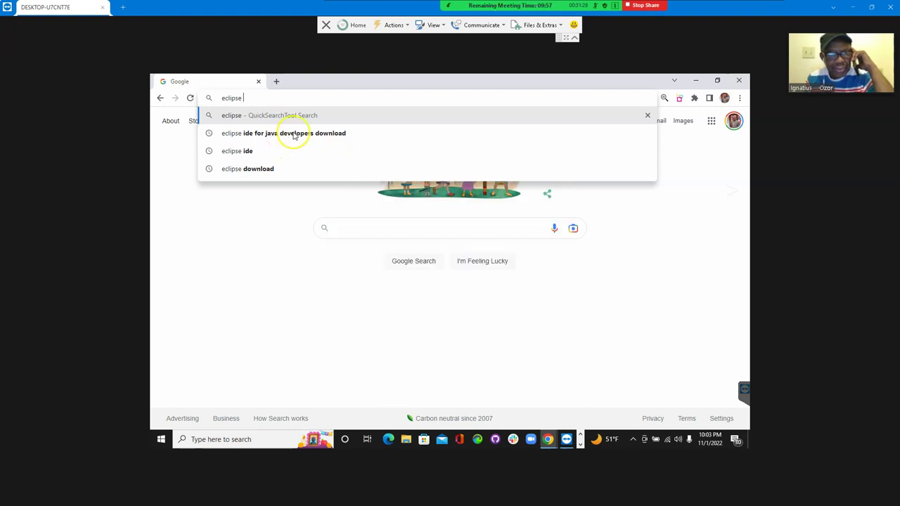
left_click(294, 134)
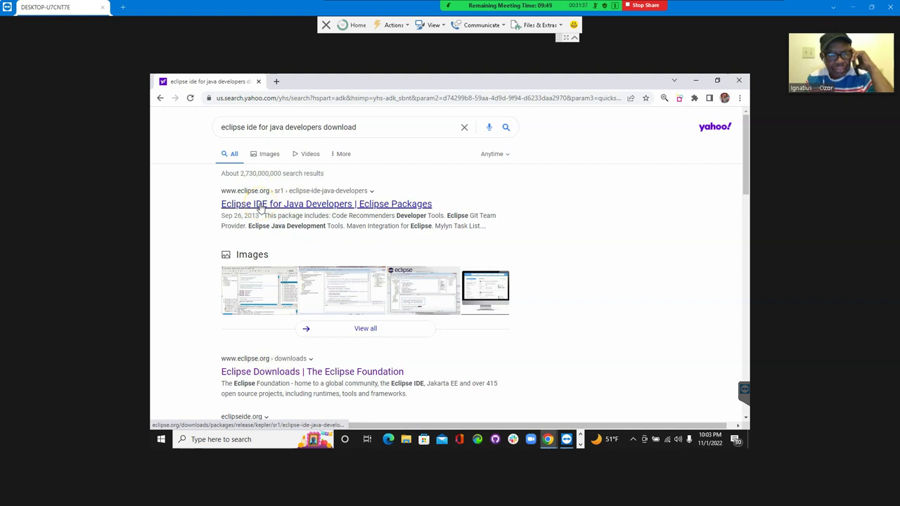
Open the Eclipse IDE for Java Developers result from eclipse.org in a maximized window and look over the package page
left_click(261, 208)
left_click(274, 205)
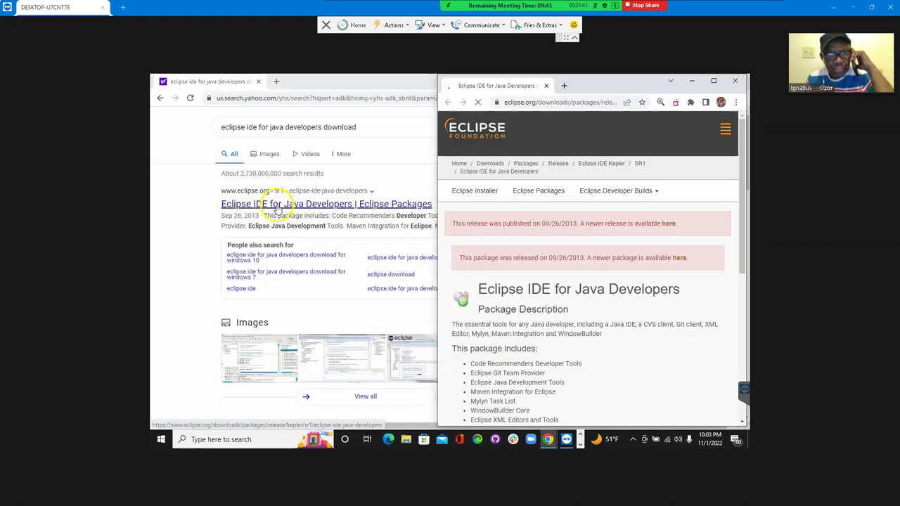
left_click(714, 83)
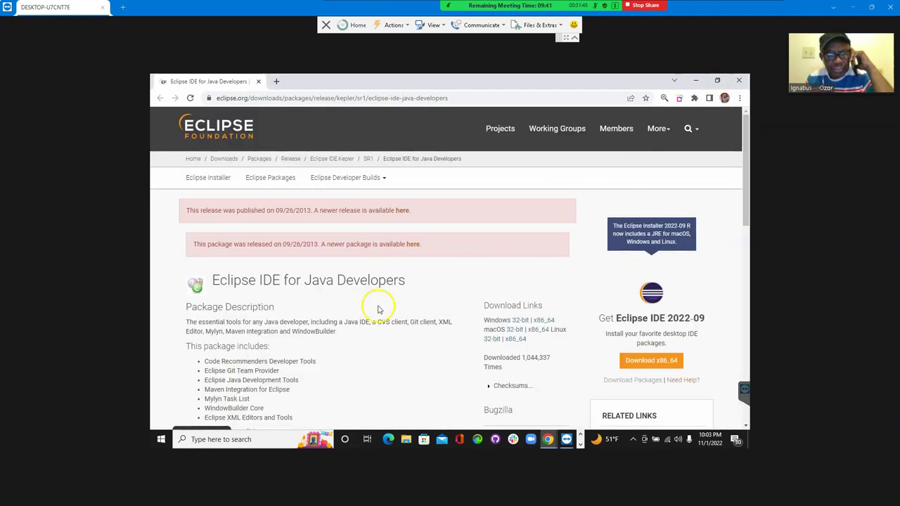
scroll(338, 298, "down", 5)
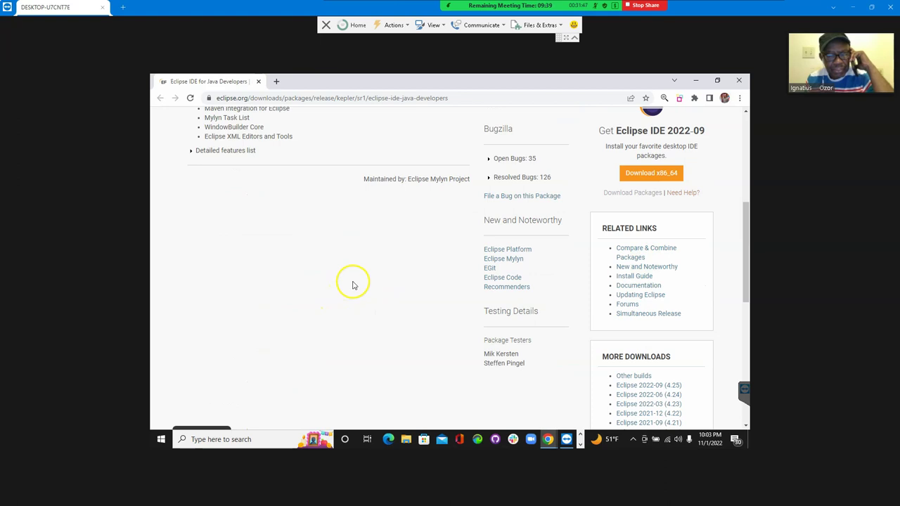
scroll(353, 285, "up", 5)
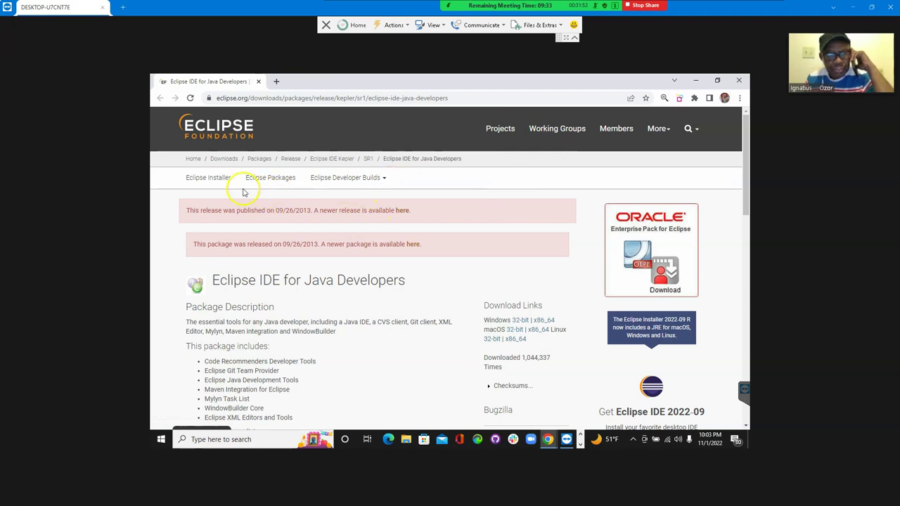
Download the Eclipse IDE 2022-09 x86_64 installer from the Eclipse Downloads page and save it as eclipse-inst-jre-win64 in Downloads
left_click(222, 162)
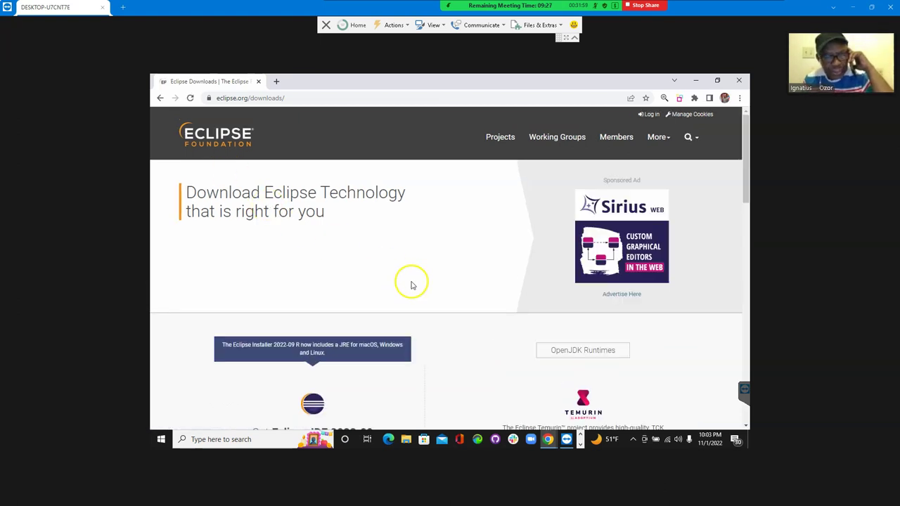
scroll(385, 279, "down", 5)
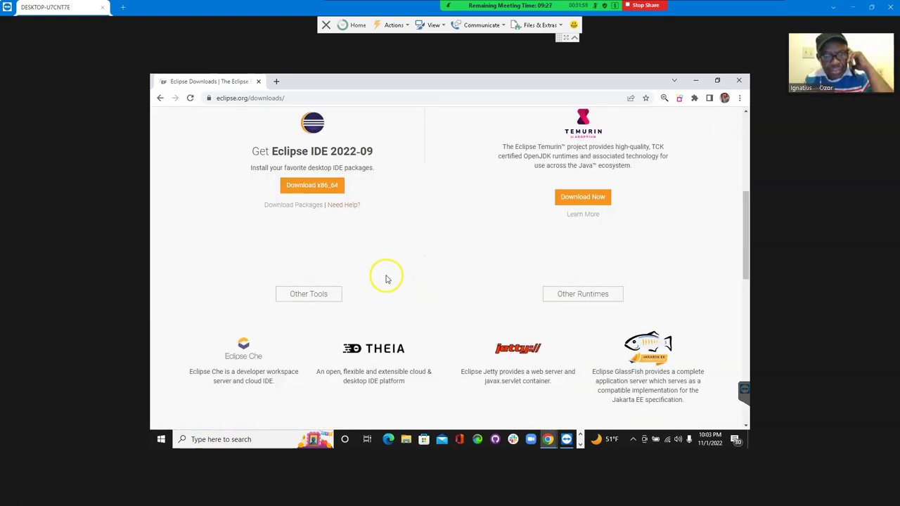
left_click(313, 186)
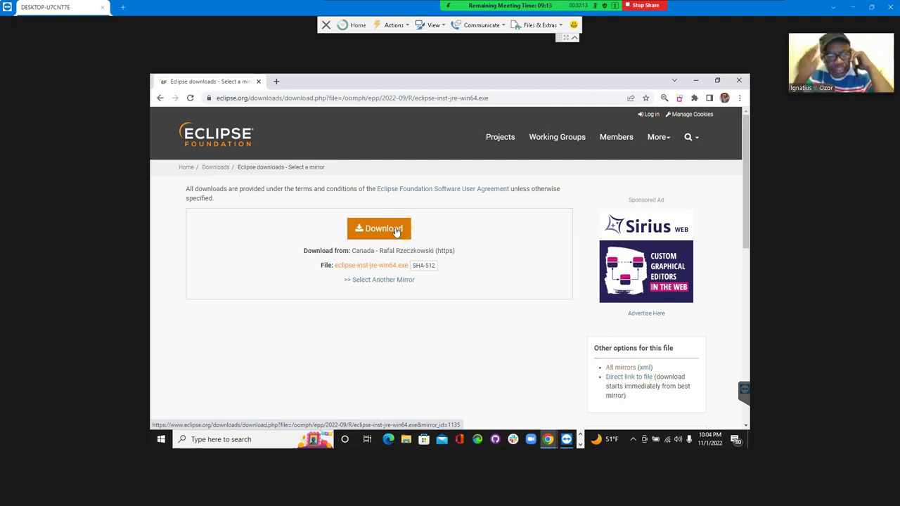
left_click(396, 231)
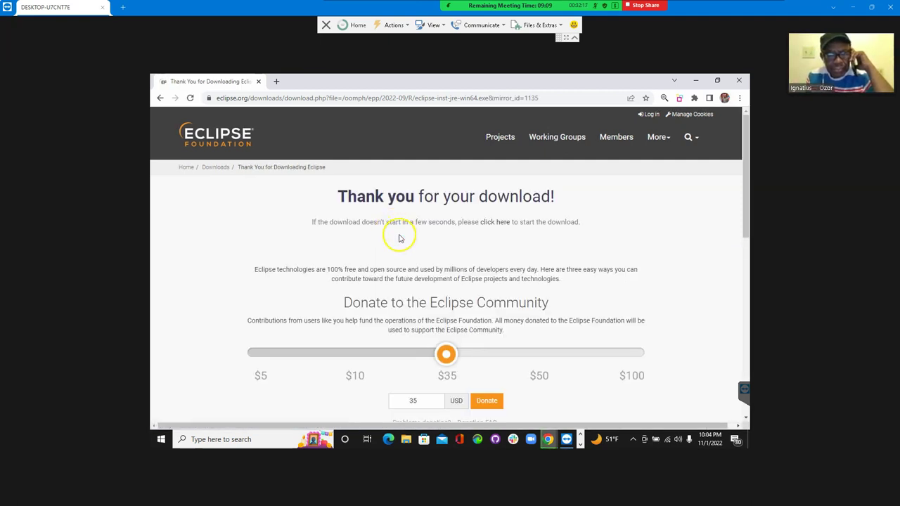
scroll(392, 266, "down", 10)
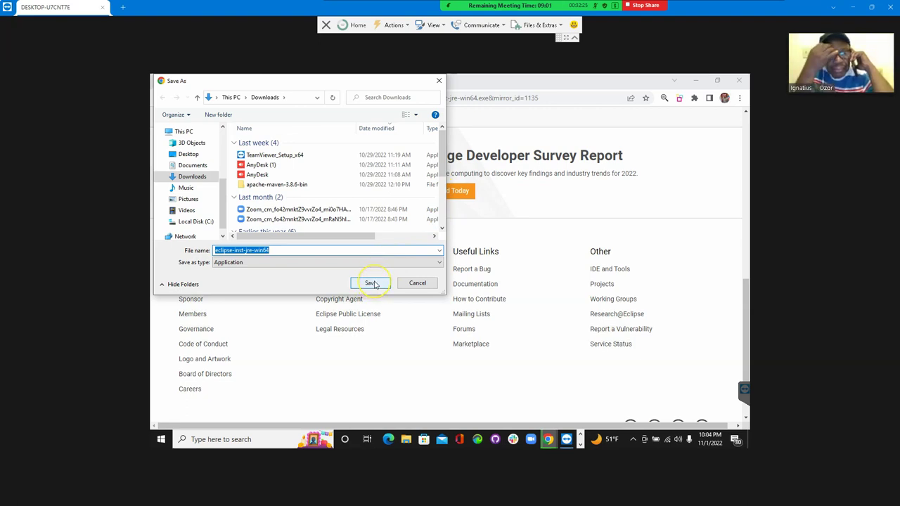
left_click(372, 284)
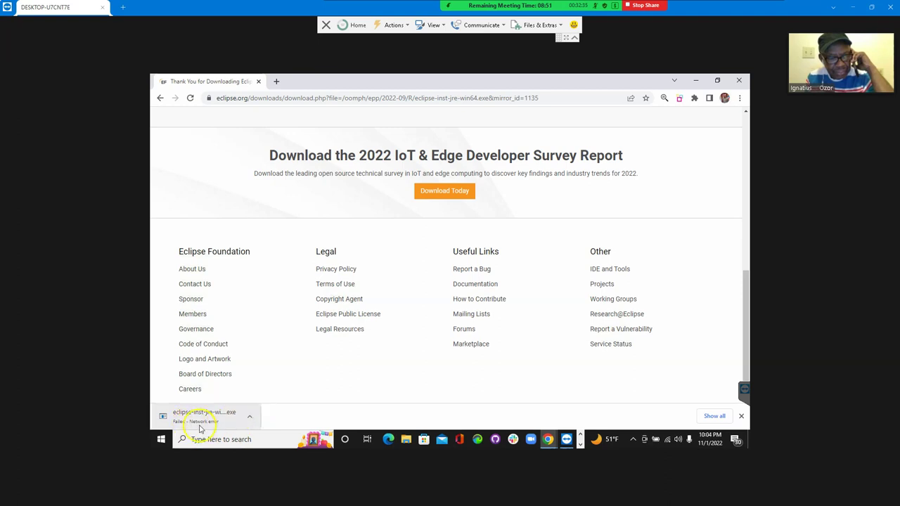
Resume the interrupted download of the Eclipse installer, retrying until it continues
left_click(248, 416)
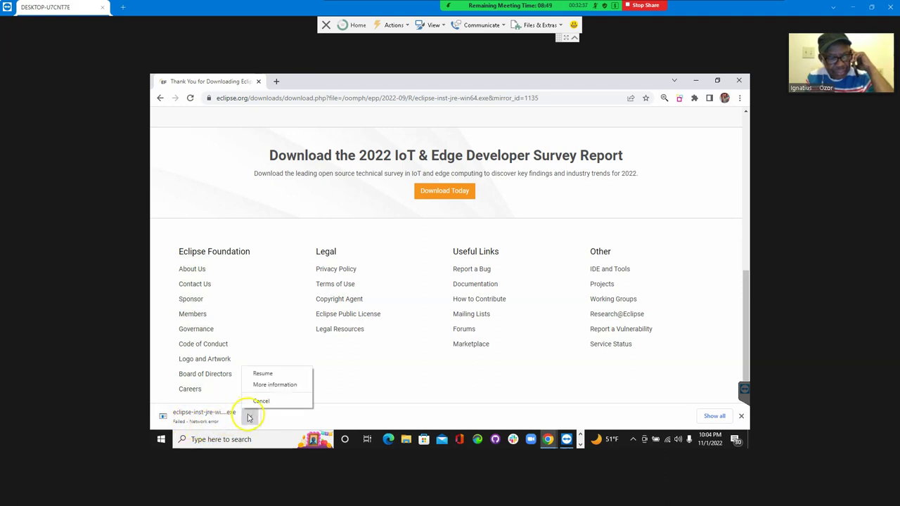
left_click(268, 374)
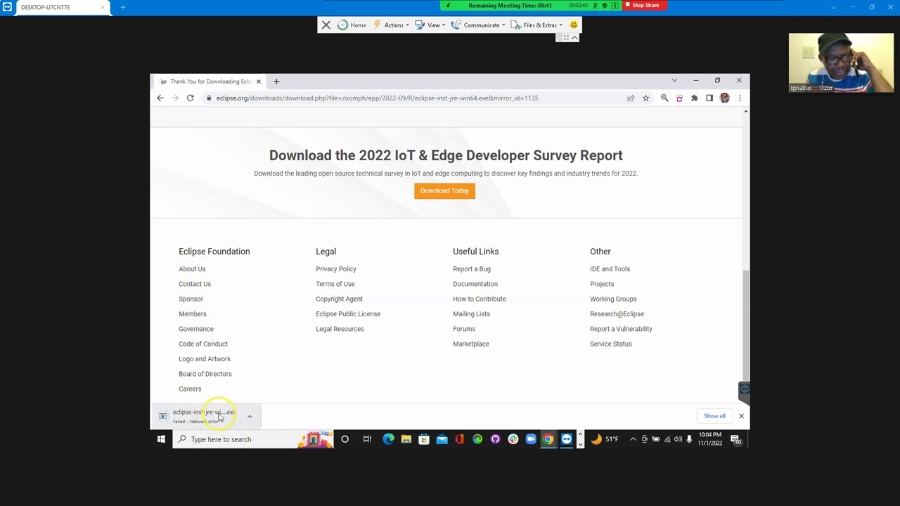
left_click(250, 418)
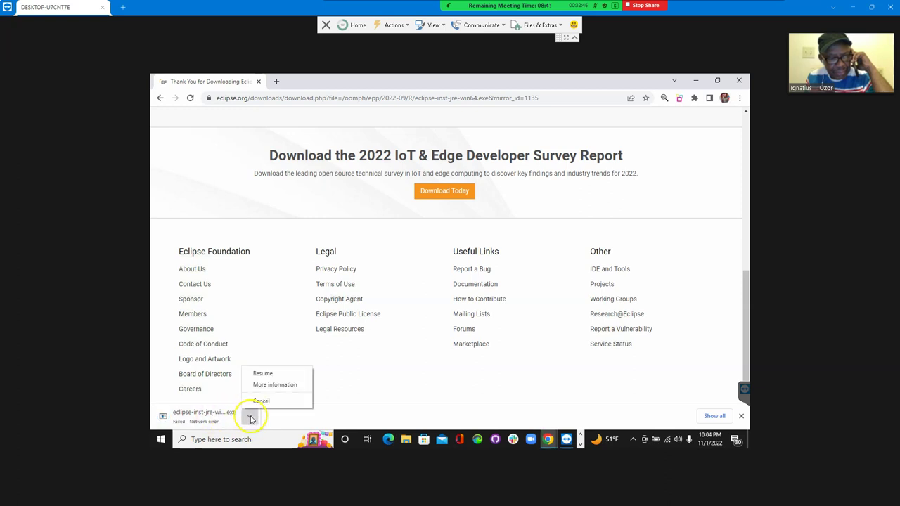
left_click(263, 373)
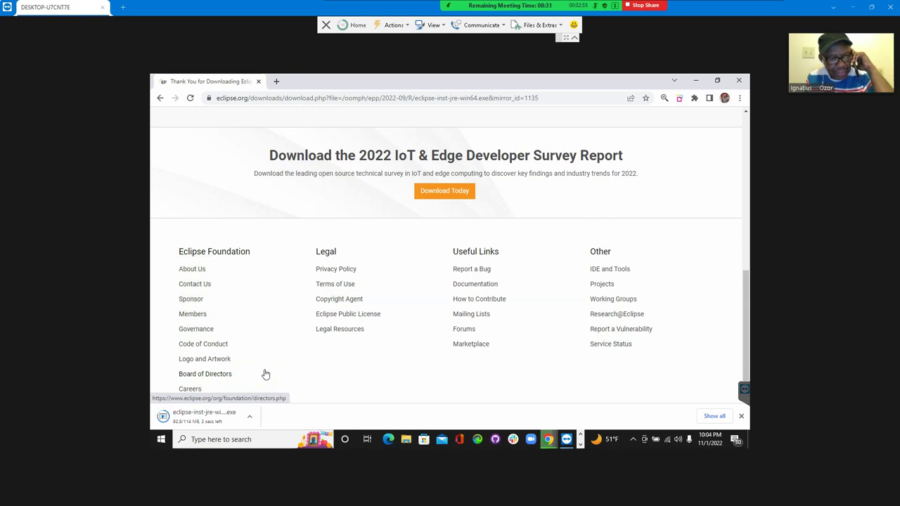
left_click(259, 356)
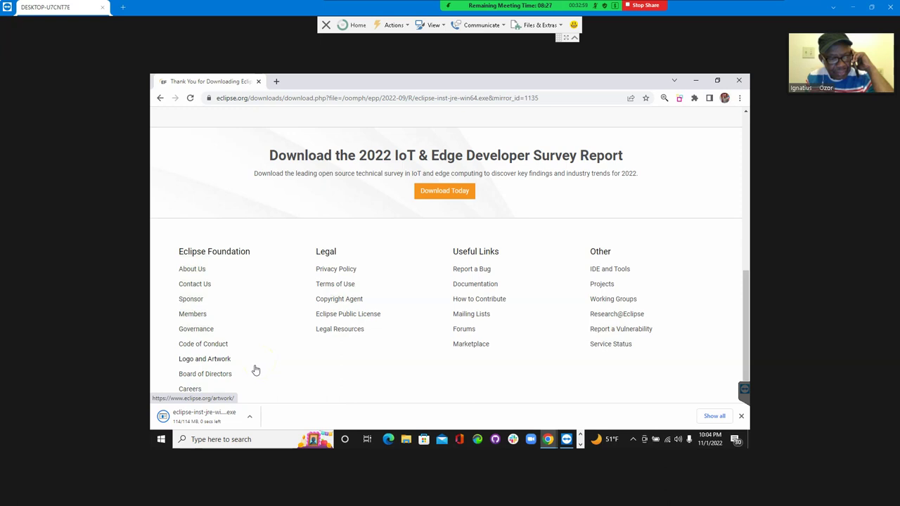
Run the downloaded Eclipse installer executable once its download is complete
left_click(250, 418)
left_click(249, 418)
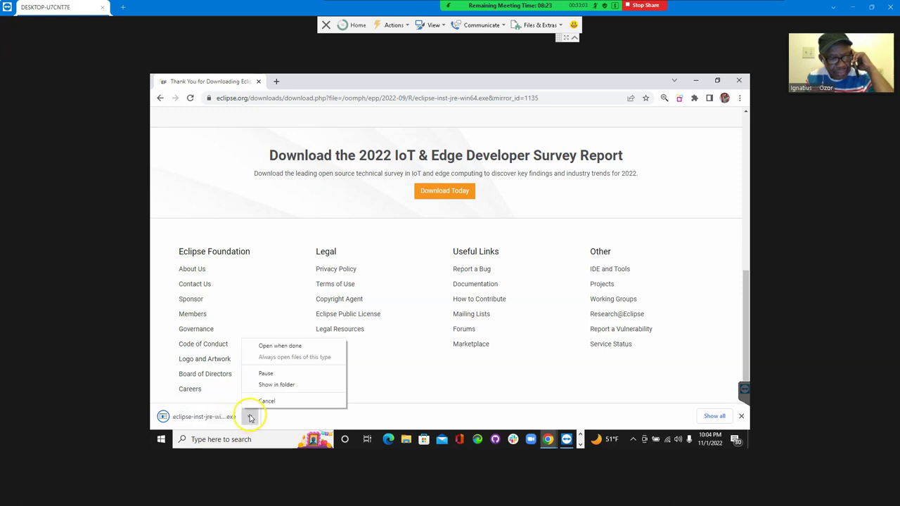
left_click(276, 385)
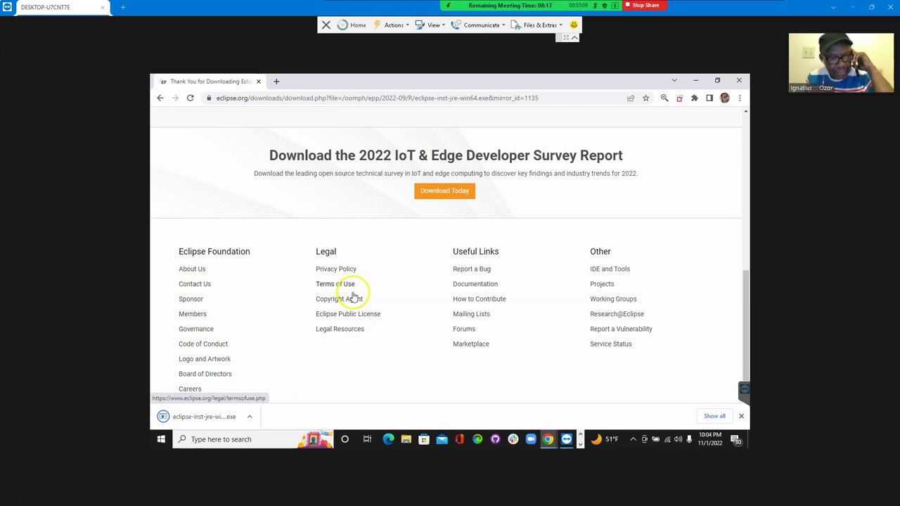
left_click(250, 417)
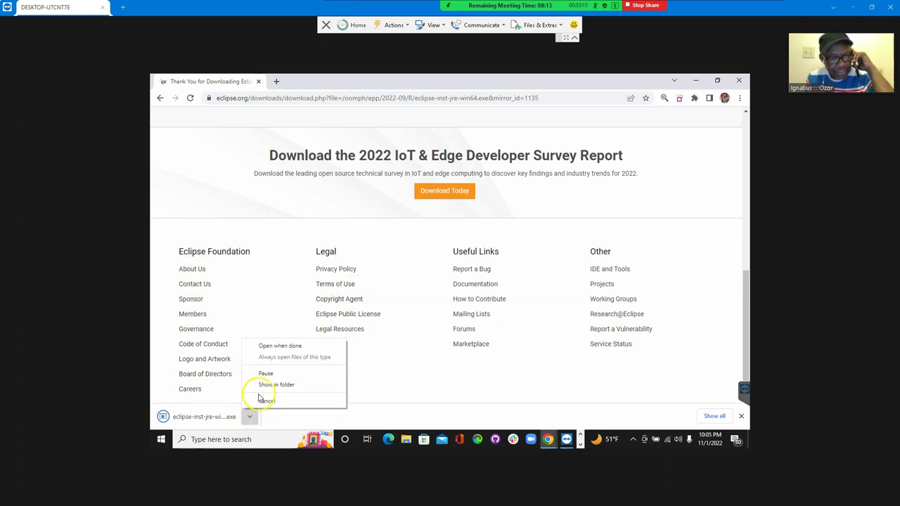
left_click(262, 387)
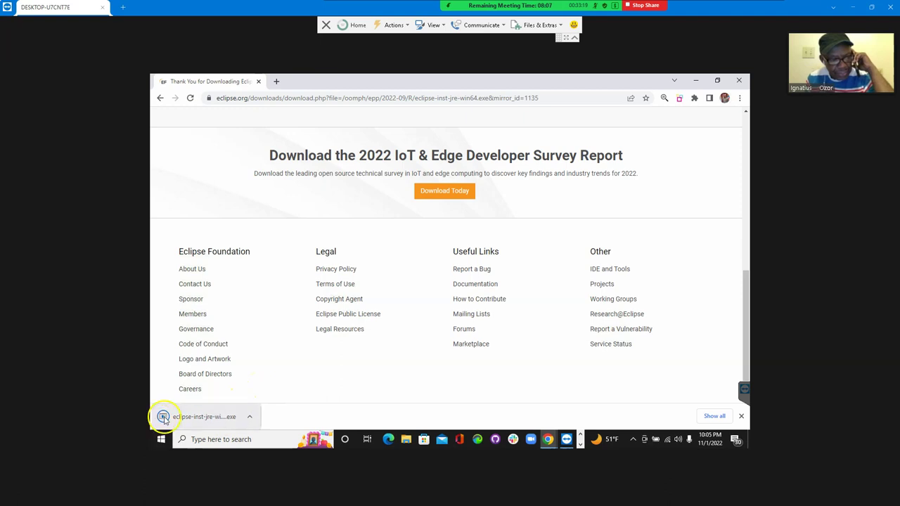
left_click(250, 419)
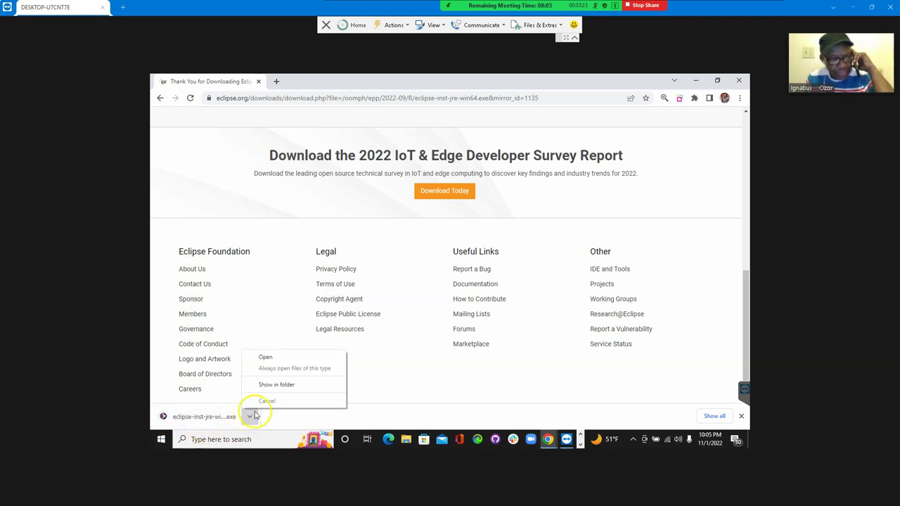
left_click(267, 358)
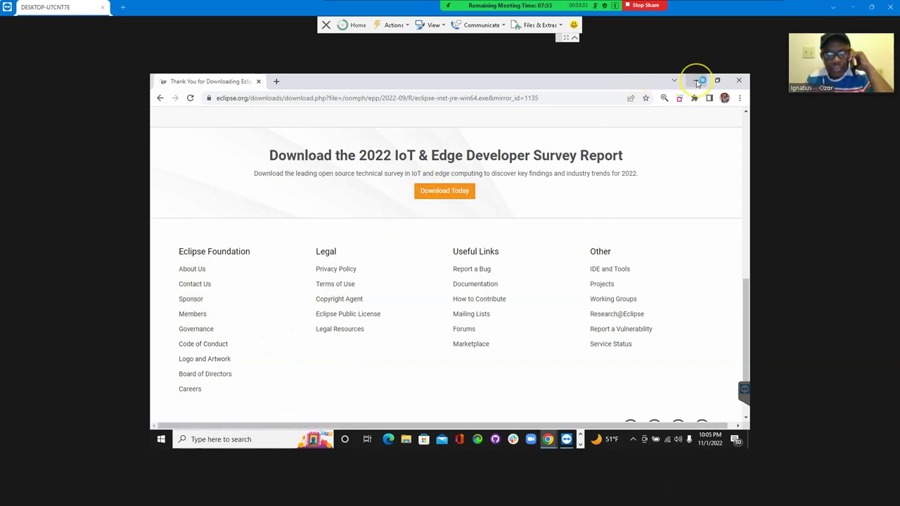
Clear the browser windows off the remote desktop and acknowledge the OneDrive deleted files reminder
key("alt+Left")
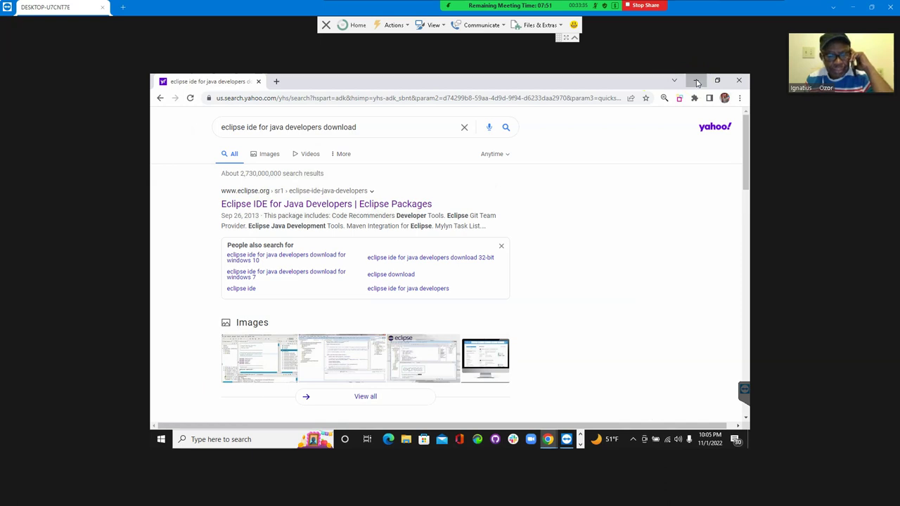
left_click(696, 82)
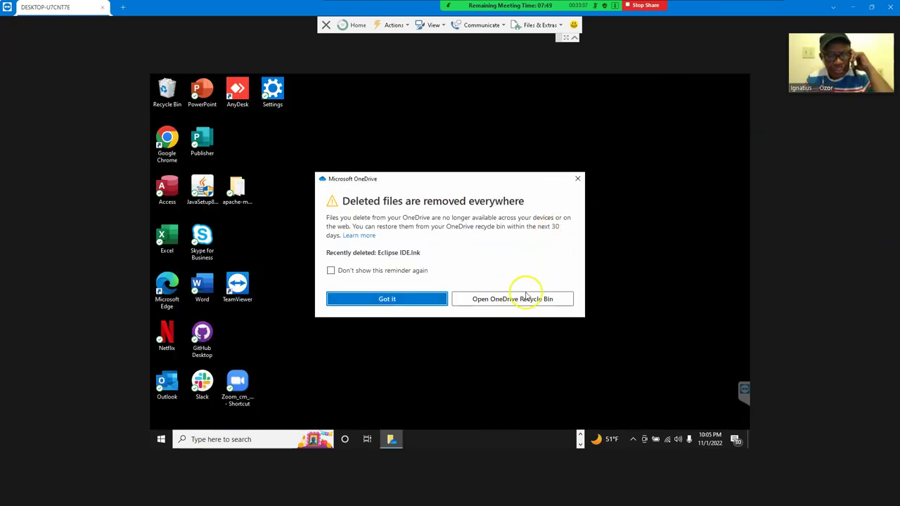
left_click(417, 300)
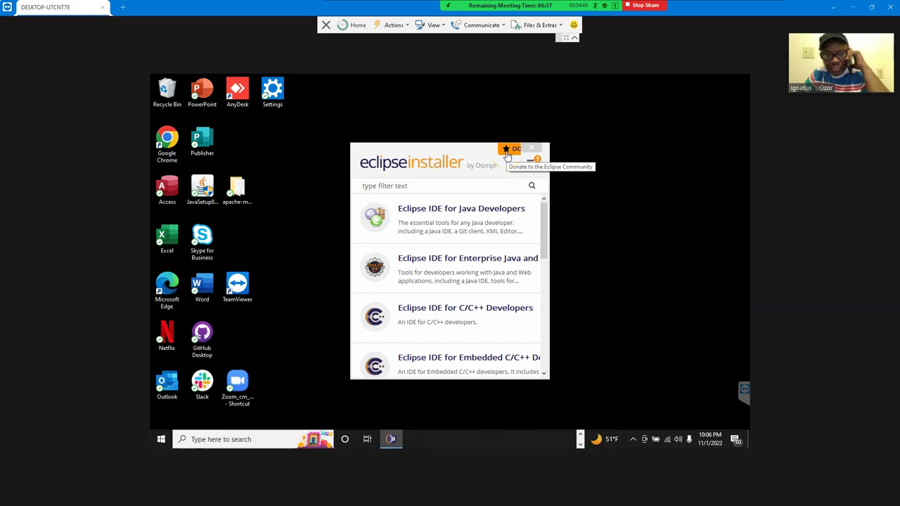
left_click(494, 149)
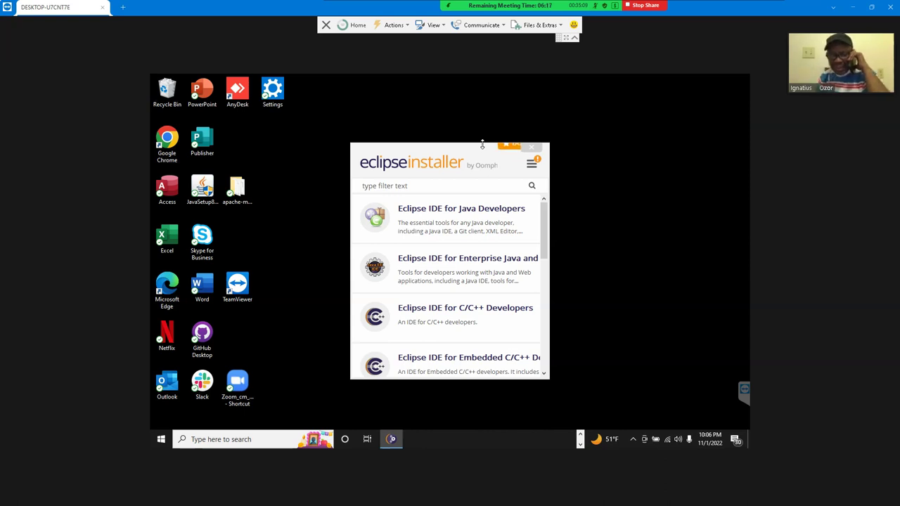
left_click(462, 145)
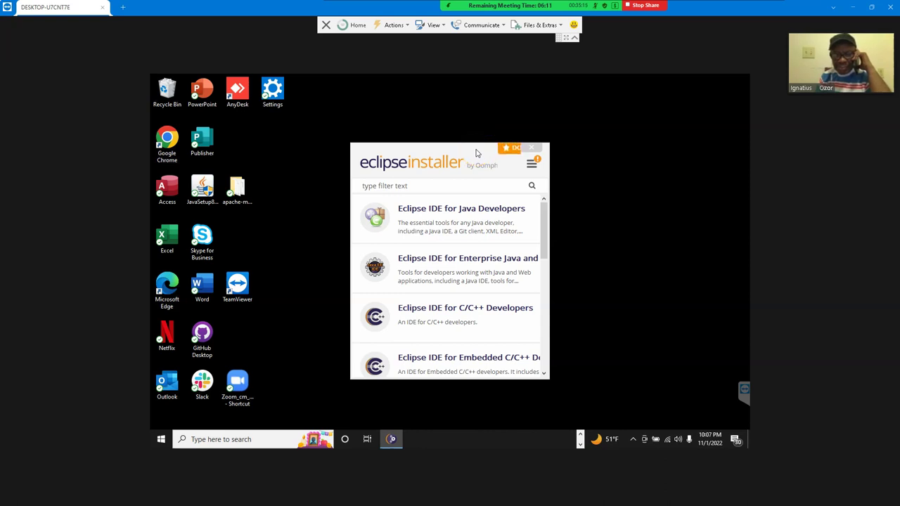
left_click(475, 151)
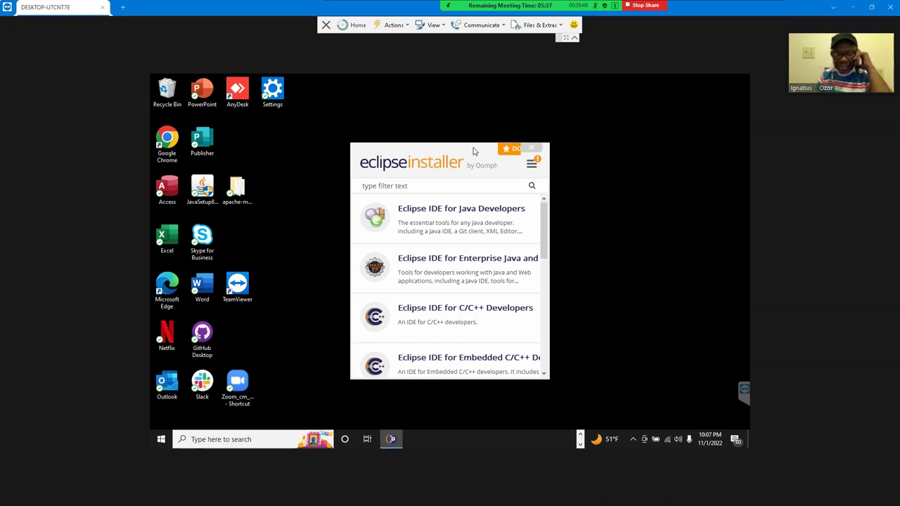
left_click(531, 150)
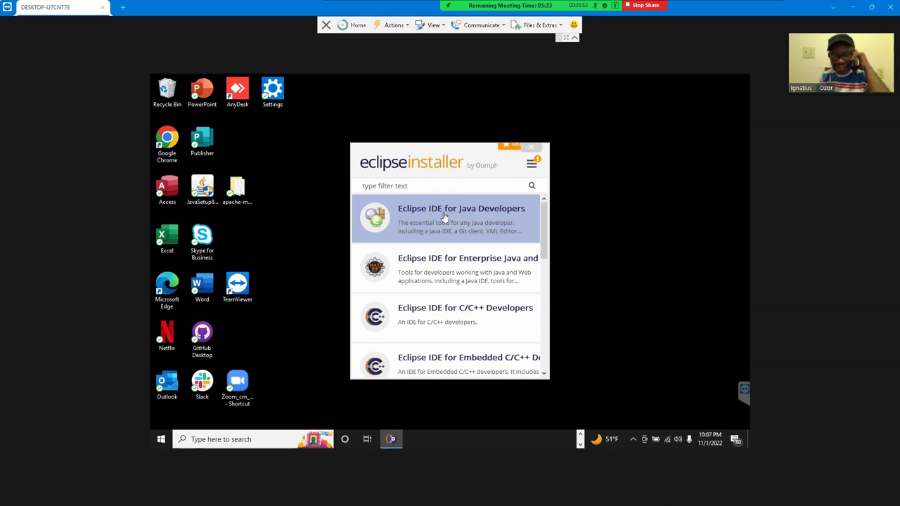
Install the Eclipse IDE for Java Developers package with the default Java 17+ VM, installation folder, start menu entry and desktop shortcut
left_click(444, 216)
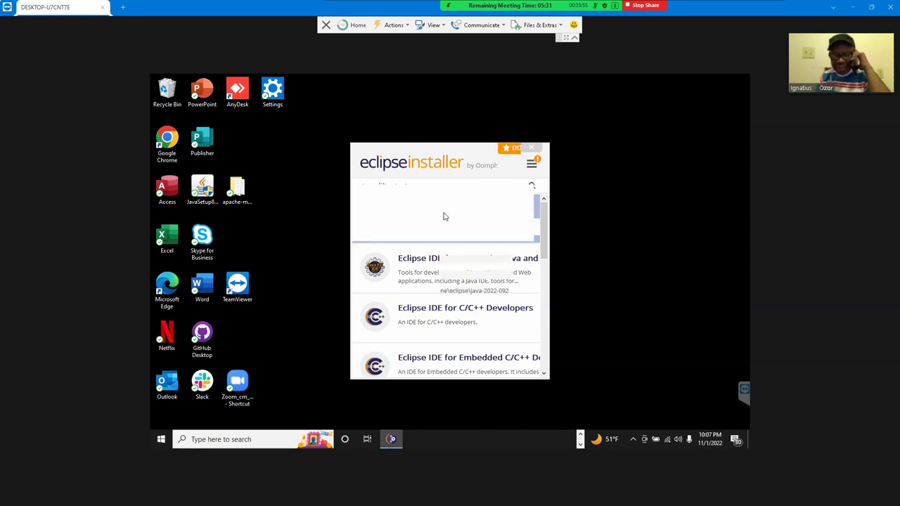
left_click(471, 352)
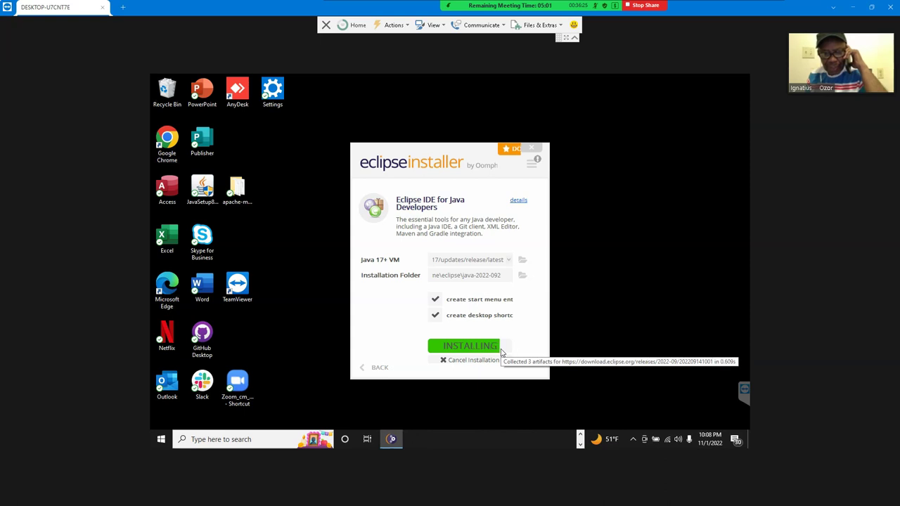
left_click(574, 345)
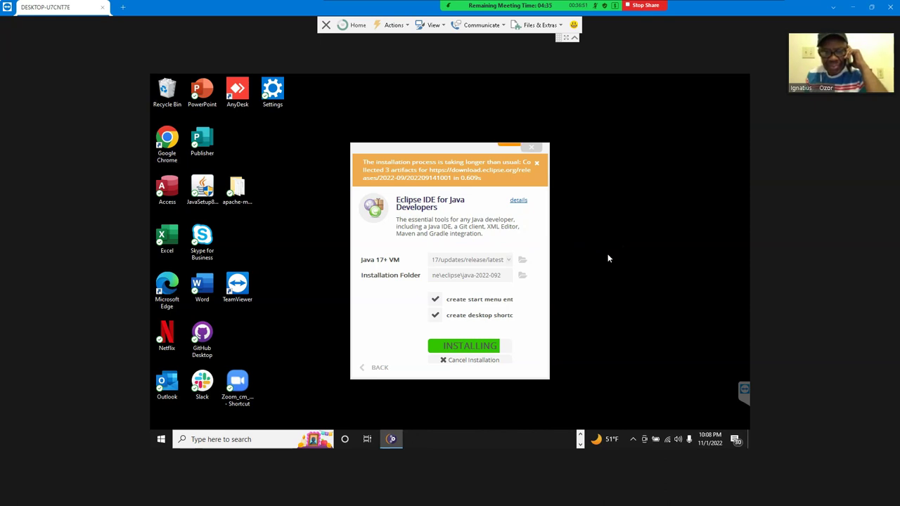
mouse_move(484, 349)
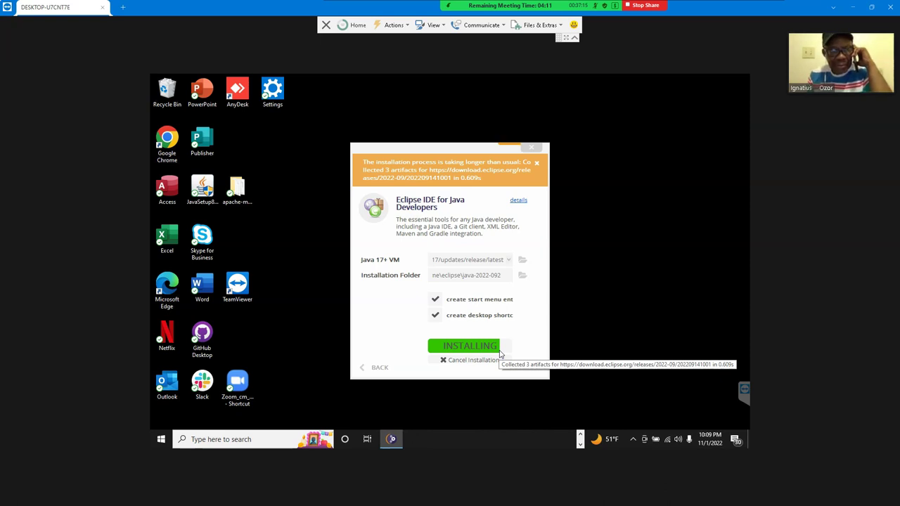
left_click(503, 344)
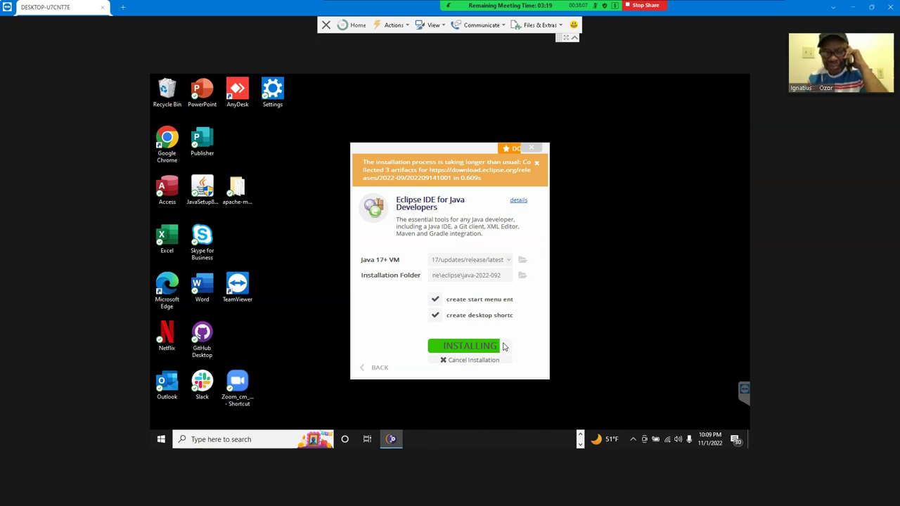
left_click(484, 389)
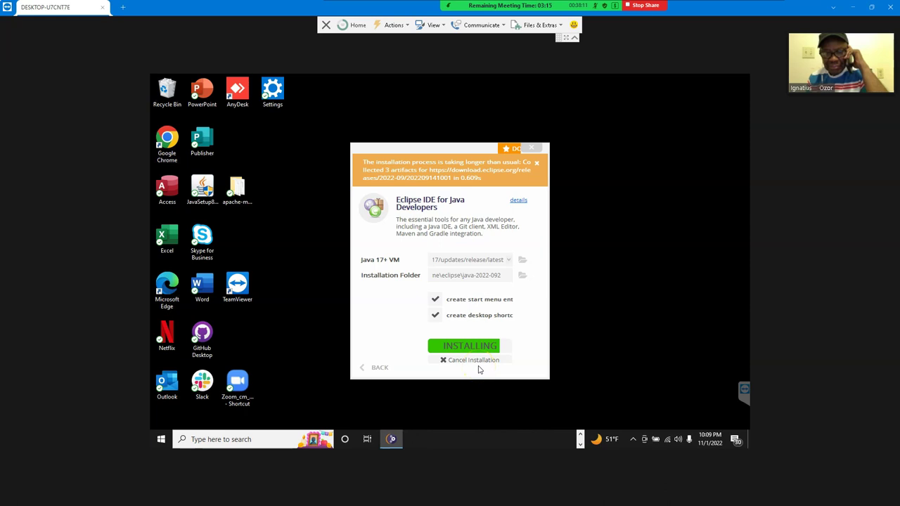
left_click(485, 355)
left_click(611, 357)
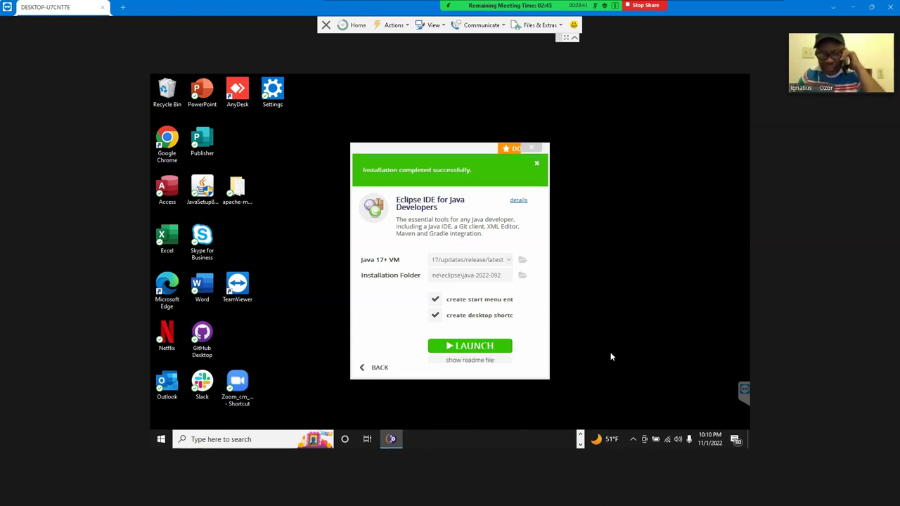
Launch the installed Eclipse IDE from the installer with the default workspace directory C:\Users\Home\eclipse-workspace
left_click(488, 347)
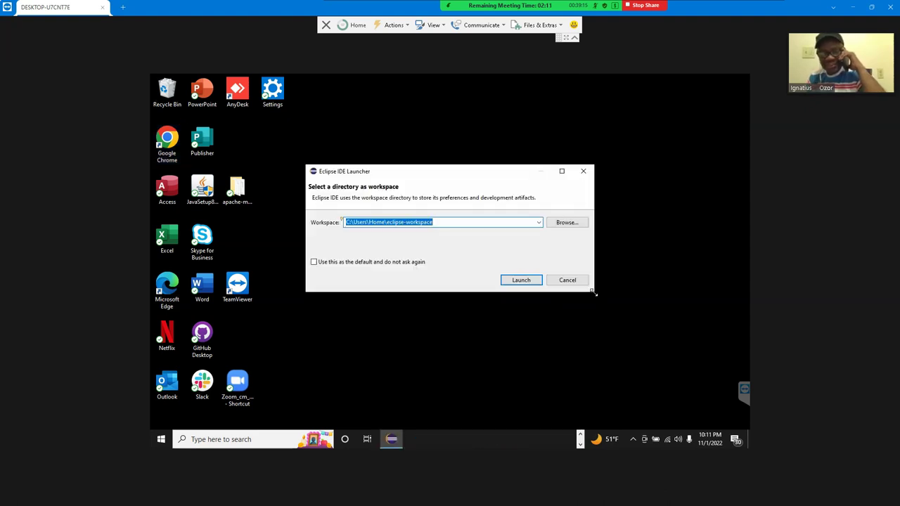
left_click(520, 281)
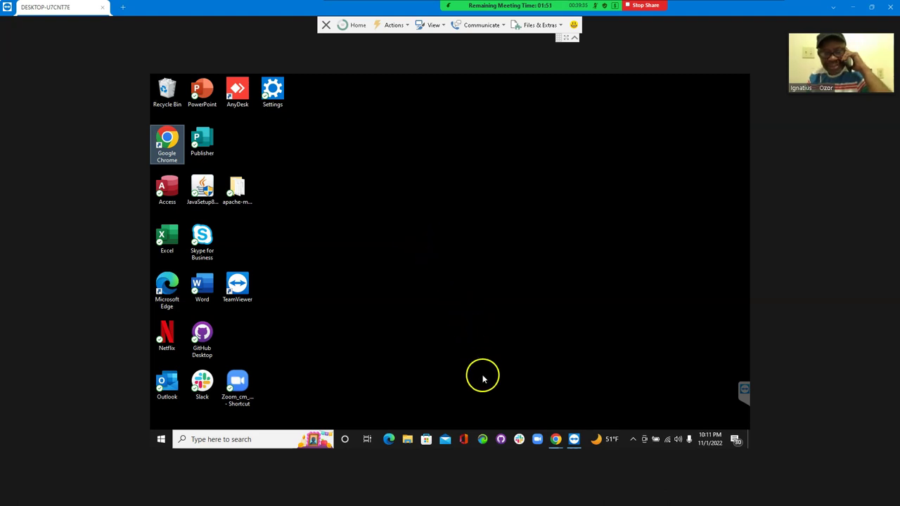
left_click(484, 443)
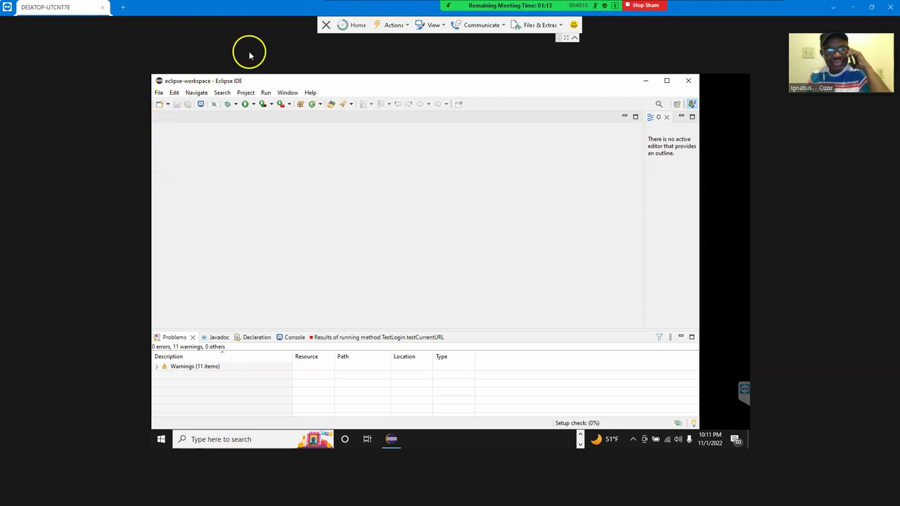
Start a new project in the workspace using the Maven Project wizard
left_click(159, 93)
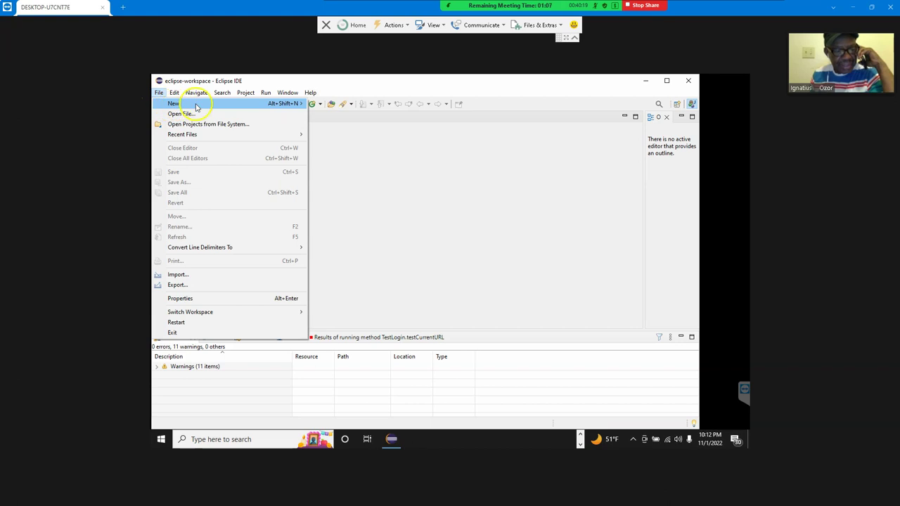
left_click(290, 104)
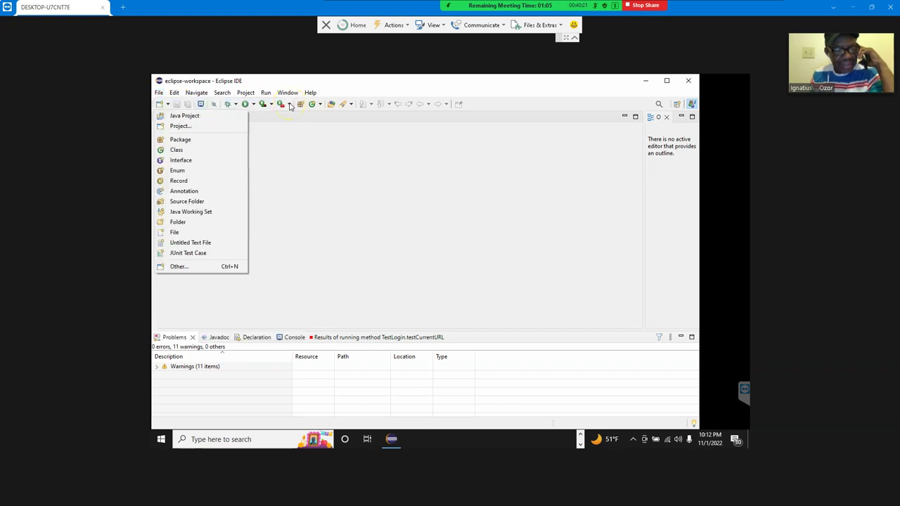
left_click(289, 104)
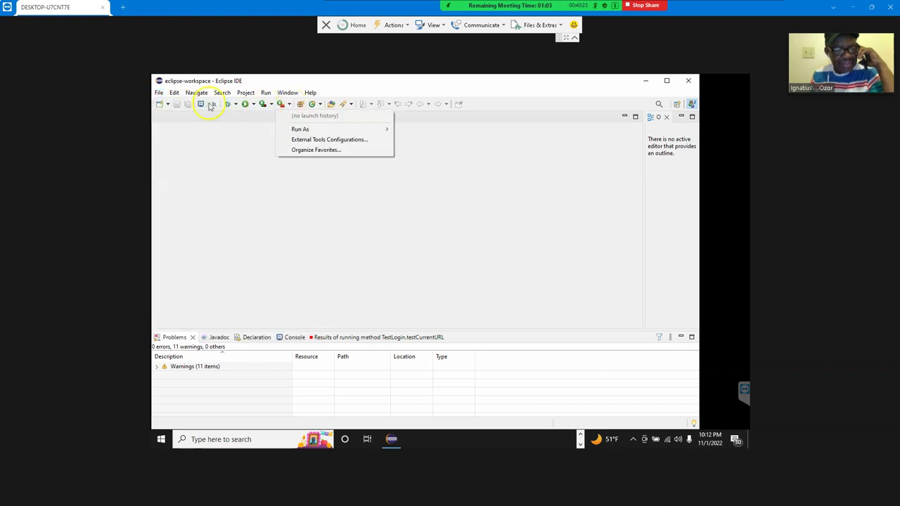
left_click(160, 96)
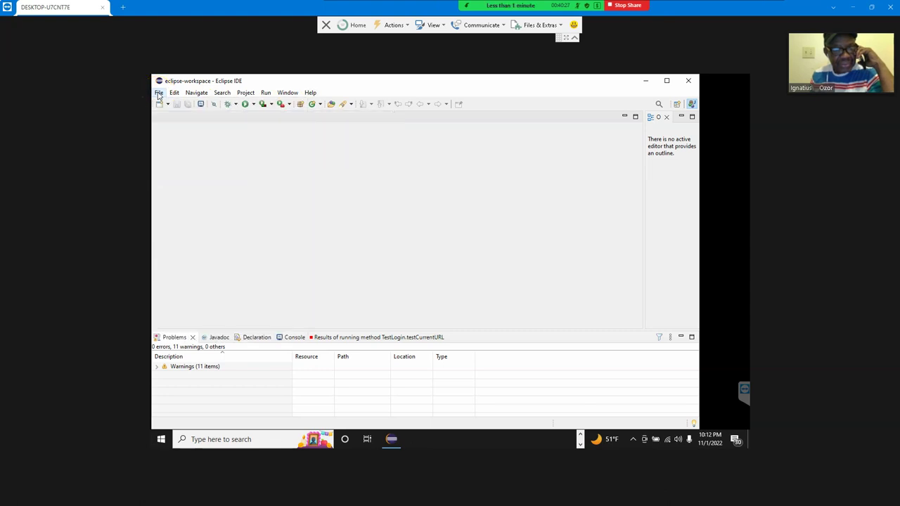
left_click(159, 96)
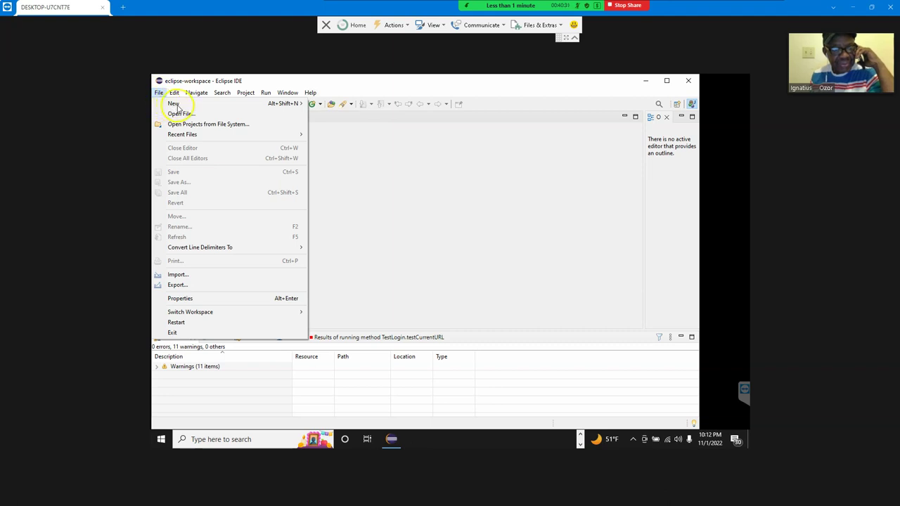
left_click(237, 109)
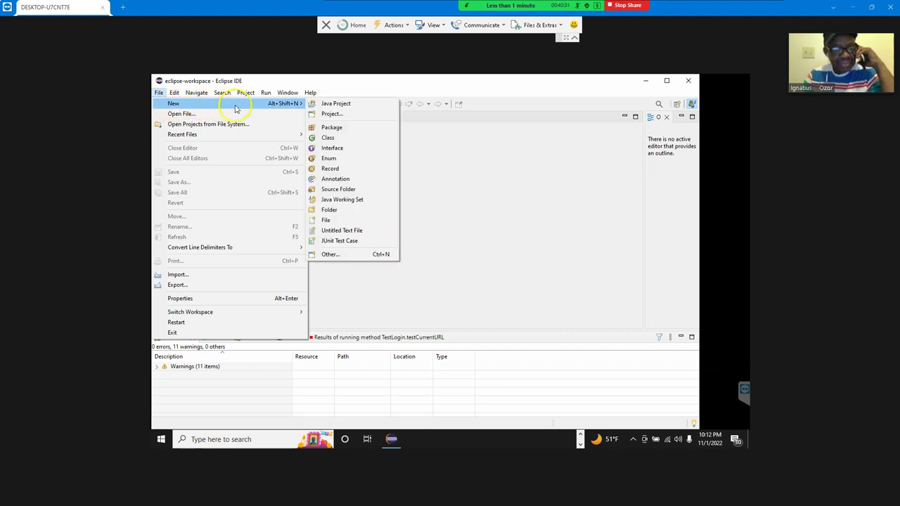
left_click(335, 115)
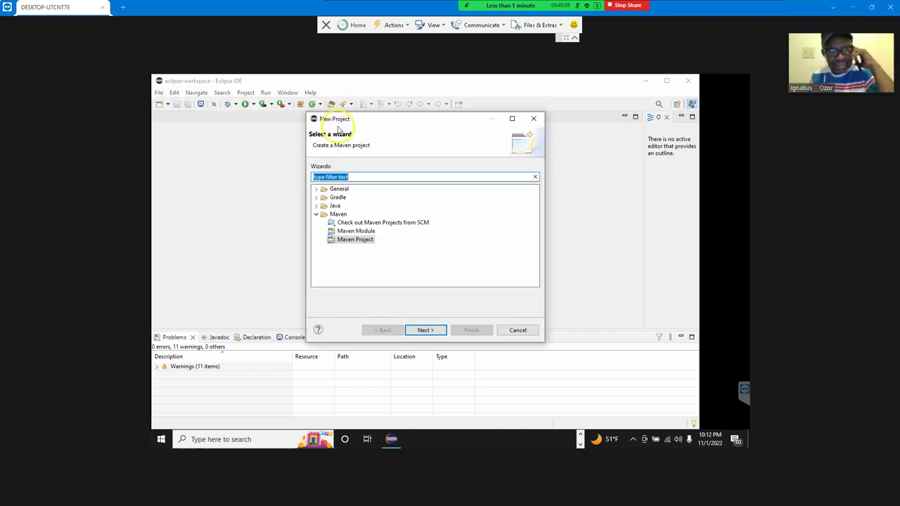
left_click(348, 240)
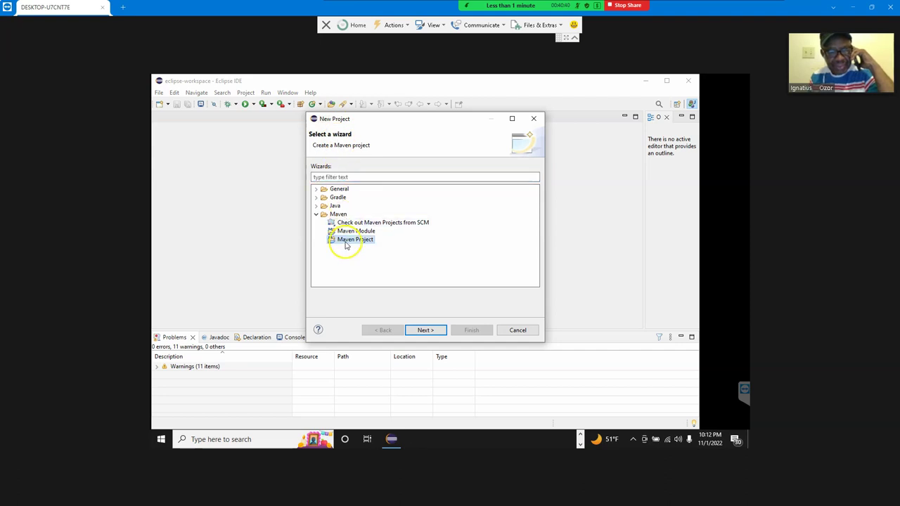
left_click(426, 331)
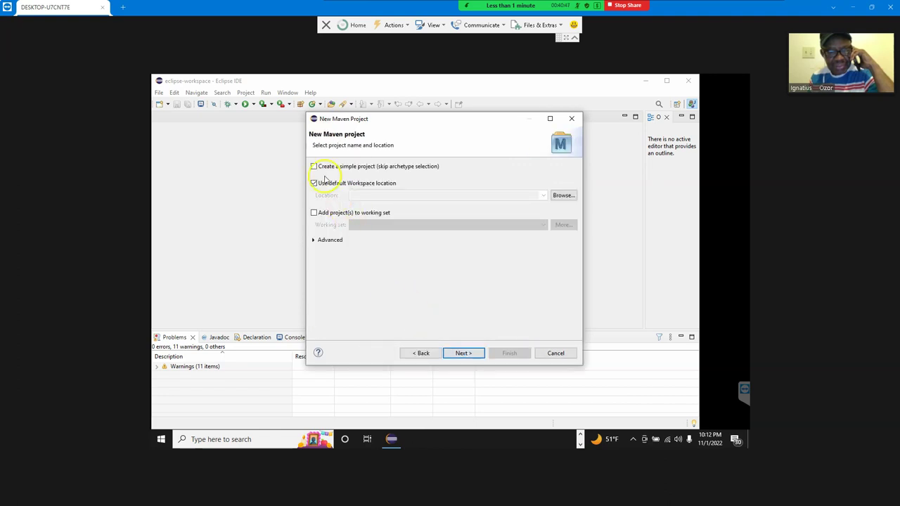
Create a simple Maven project without archetype selection, with group Id com.facebook and artifact Id FacebookTesting
left_click(358, 166)
left_click(463, 354)
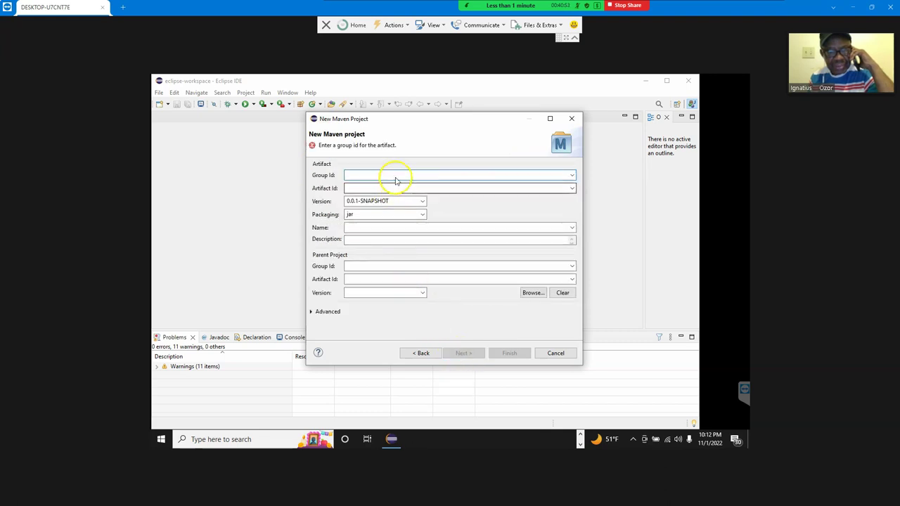
type("com.facebook")
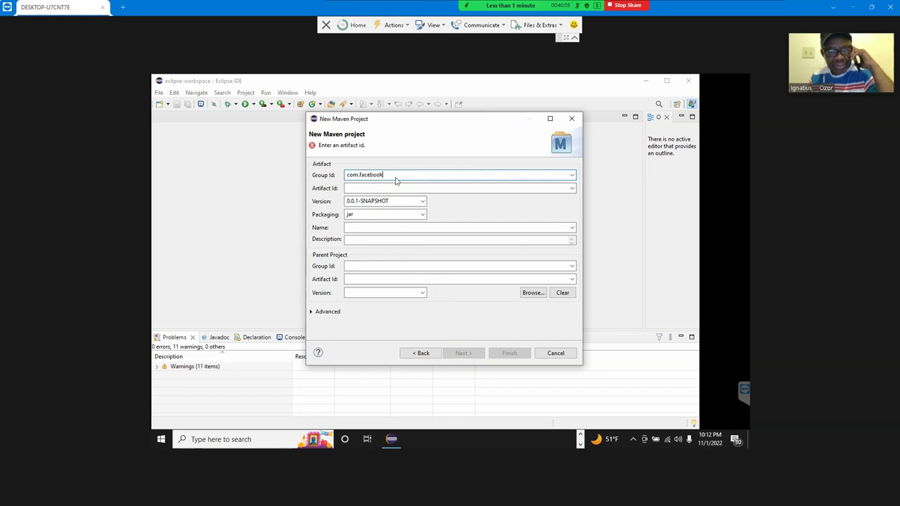
left_click(350, 187)
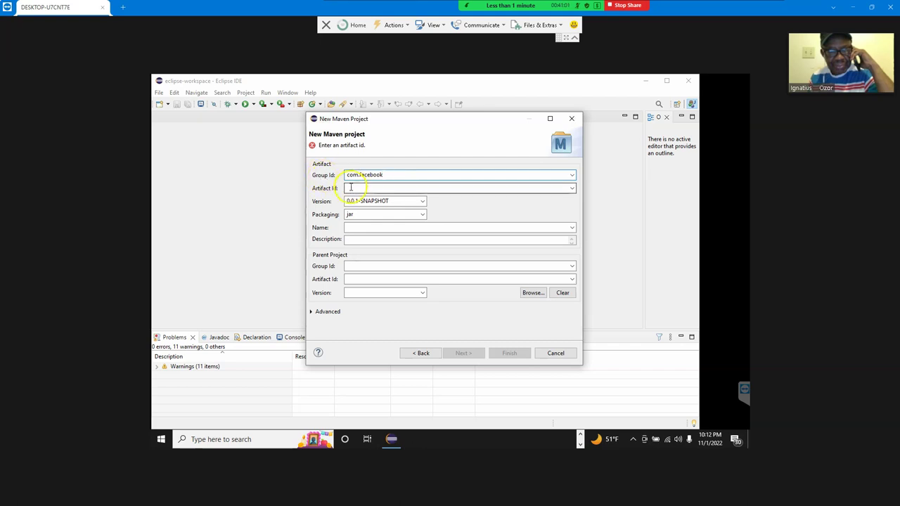
type("Face")
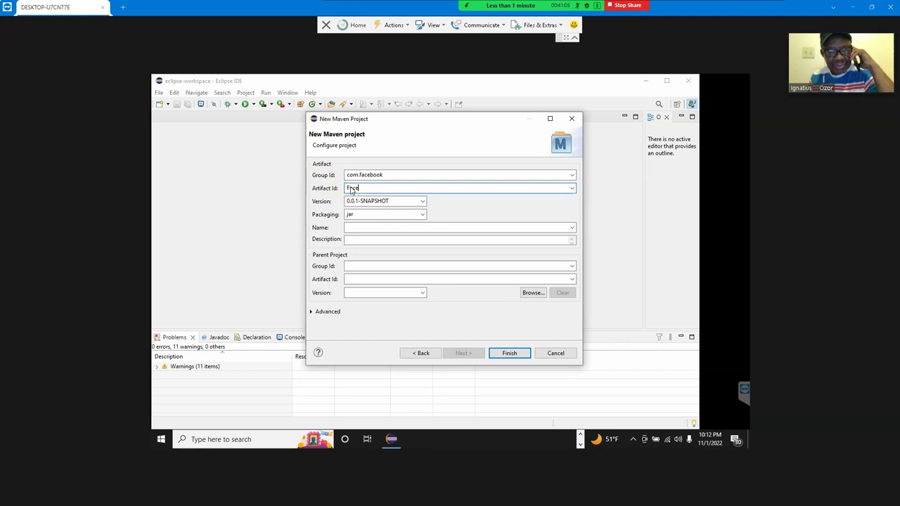
type("book1esting")
left_click(510, 354)
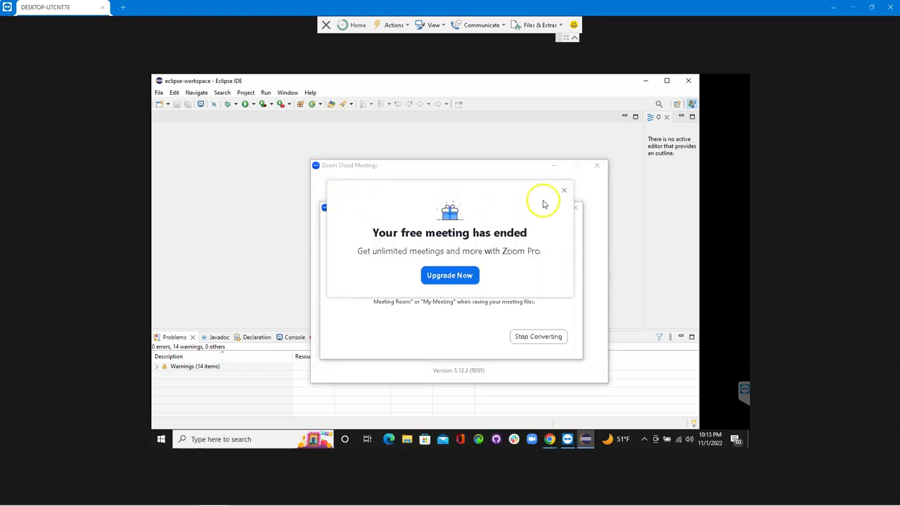
Dismiss the Zoom meeting-ended notice and recording folder prompt, and close the recordings folder and Zoom windows
left_click(563, 191)
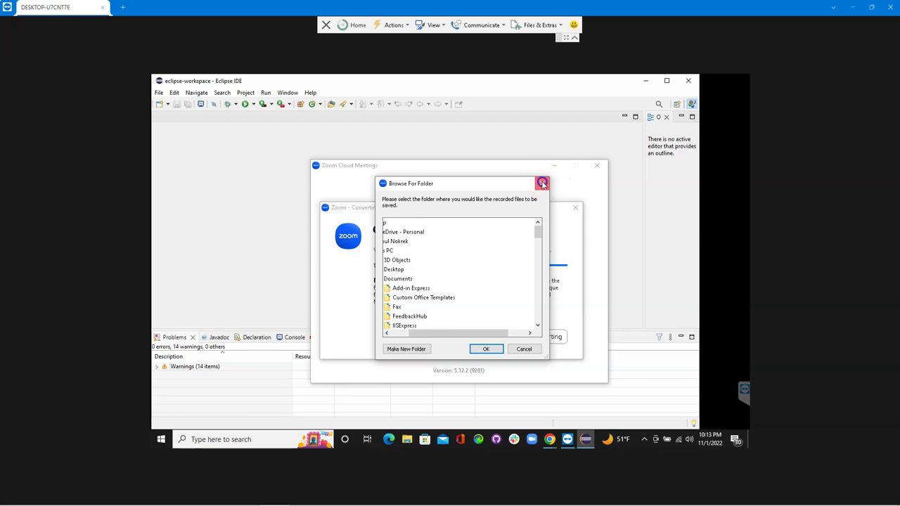
left_click(541, 183)
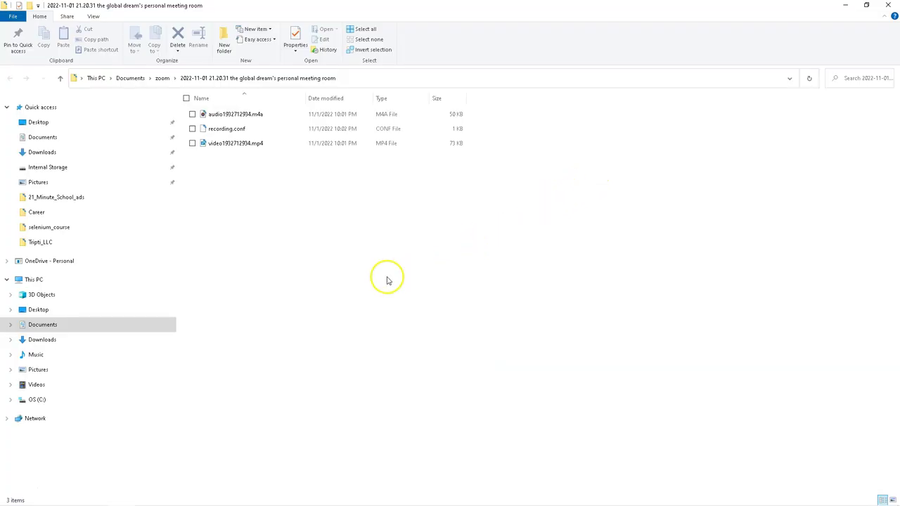
left_click(891, 7)
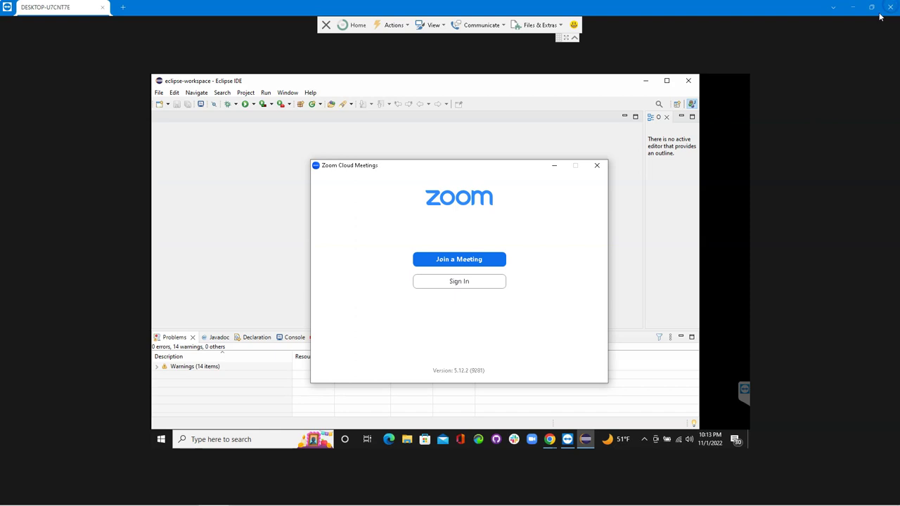
left_click(598, 167)
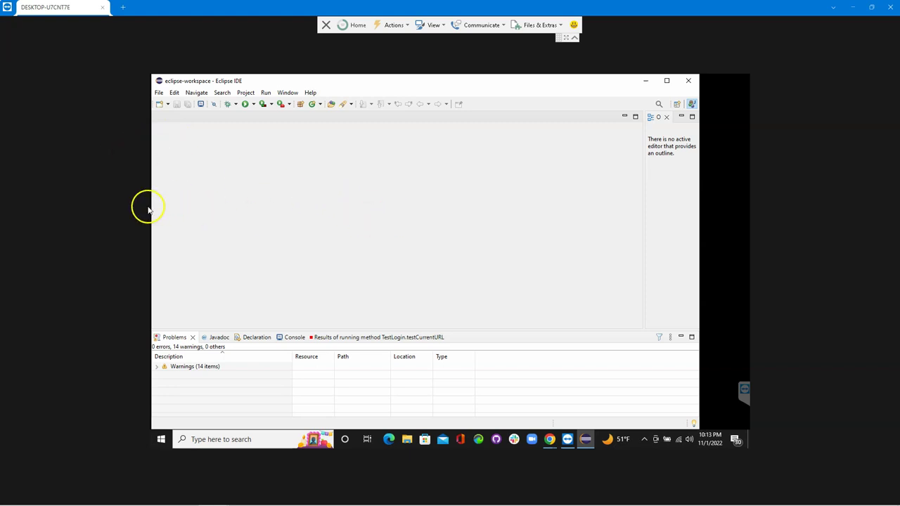
Narrow the Eclipse window to uncover the desktop, and widen it back to nearly its original width
left_click_drag(150, 202, 502, 261)
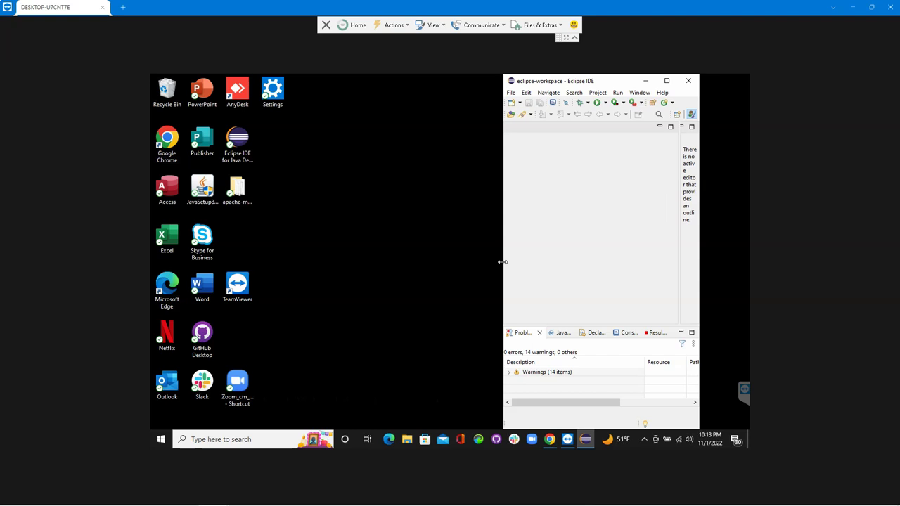
left_click_drag(502, 261, 262, 225)
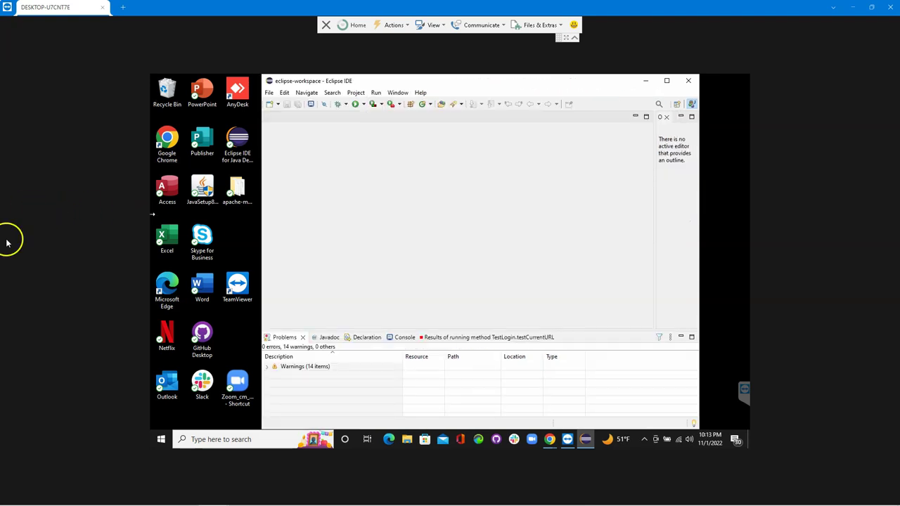
left_click_drag(9, 194, 77, 181)
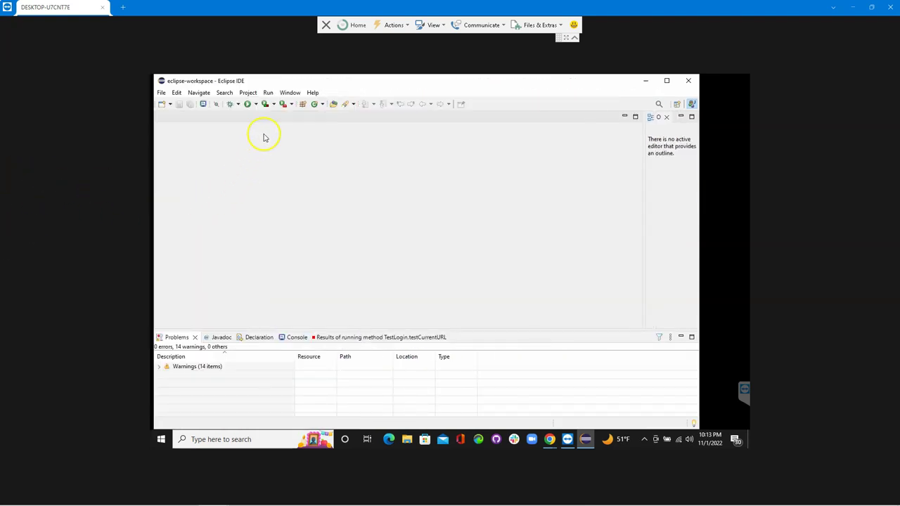
left_click(251, 94)
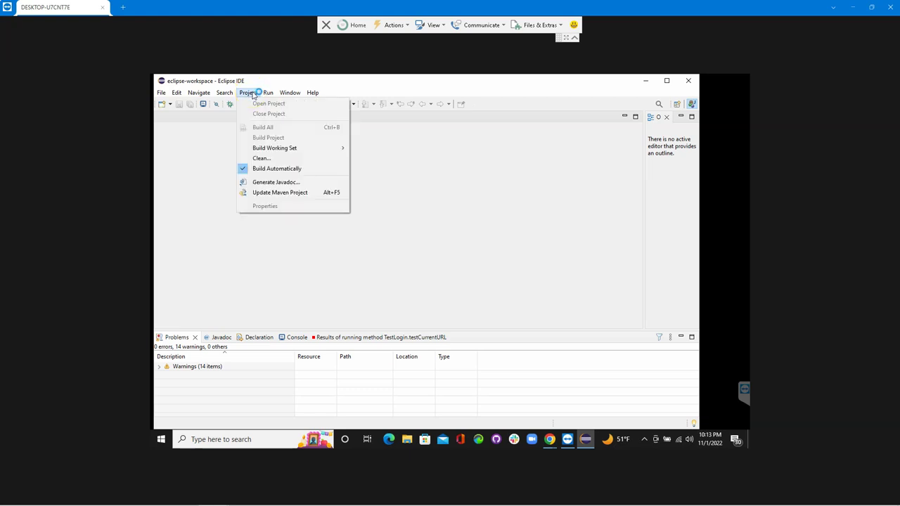
mouse_move(280, 151)
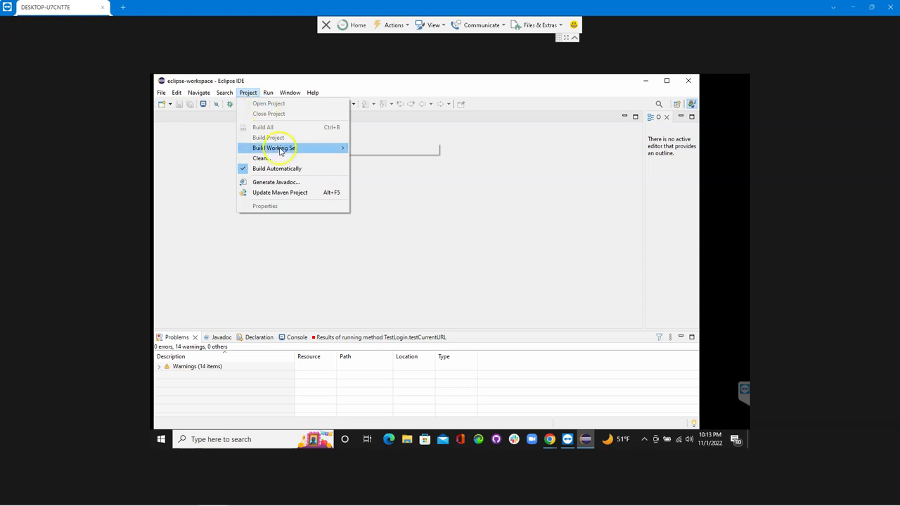
left_click(176, 130)
left_click(170, 104)
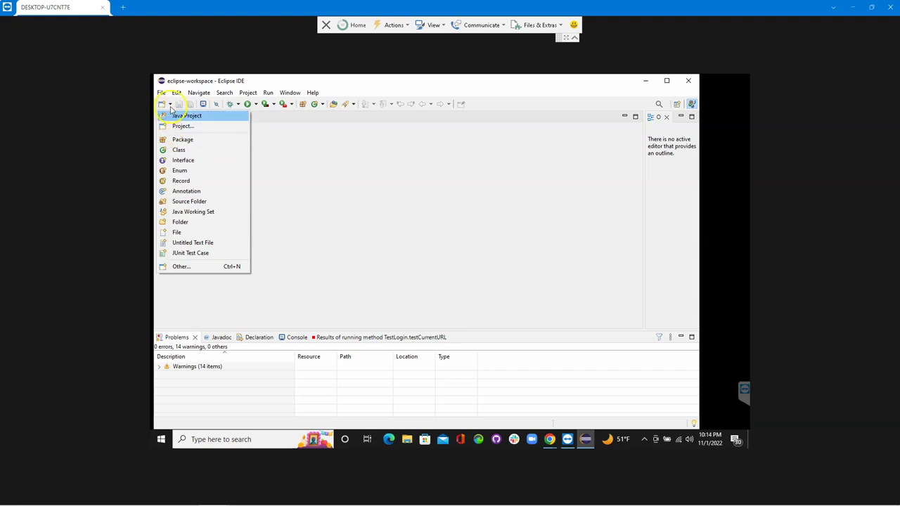
left_click(205, 105)
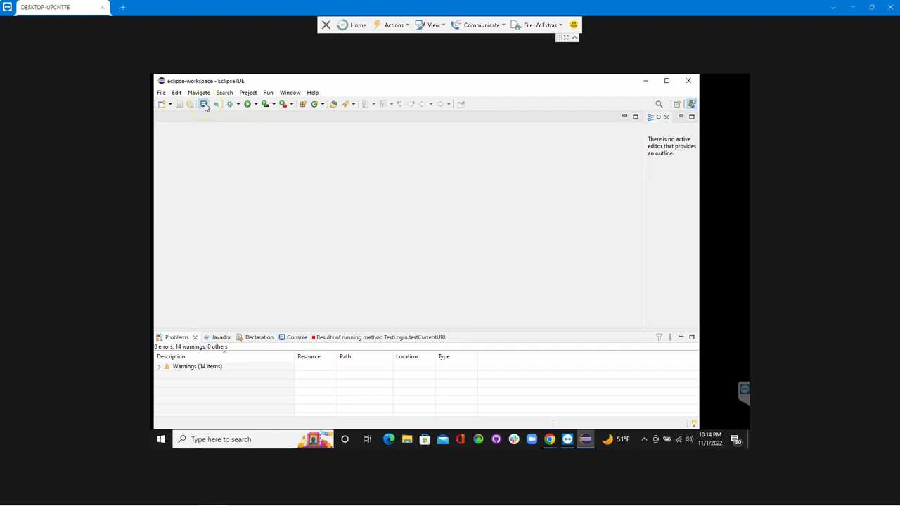
left_click(204, 105)
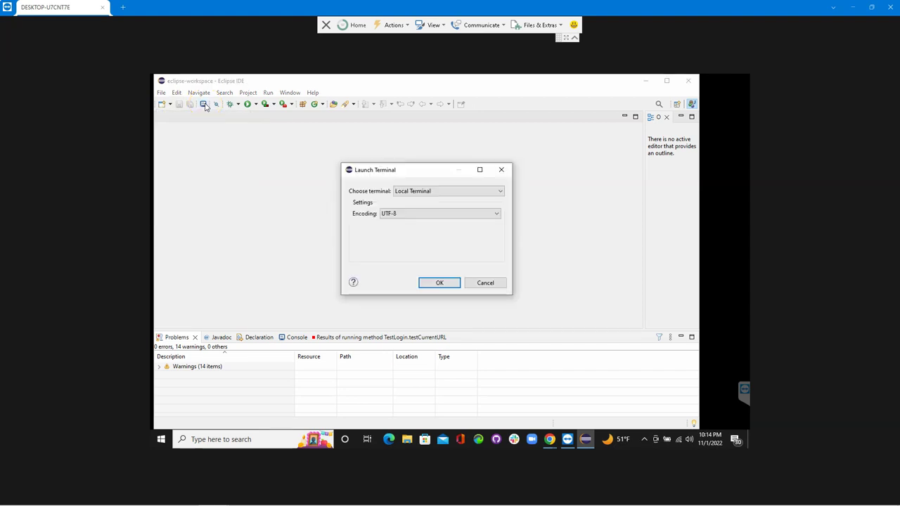
left_click(503, 173)
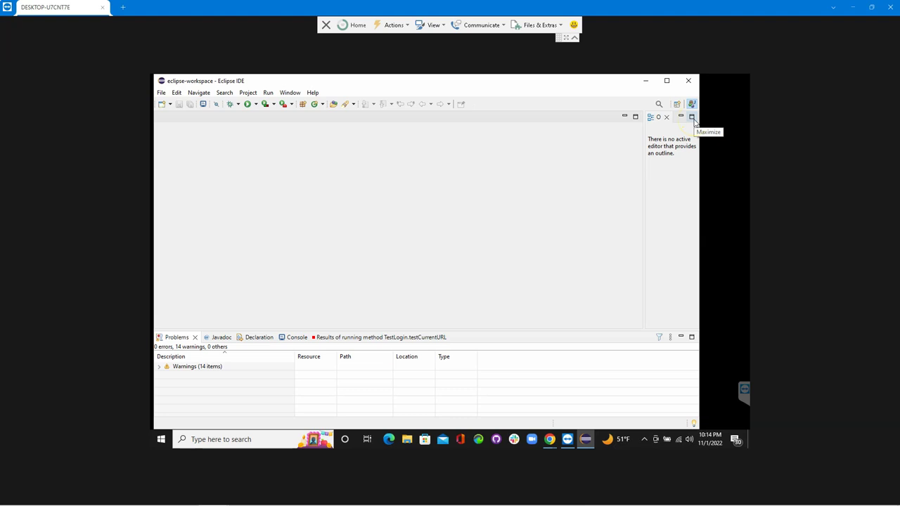
left_click(692, 118)
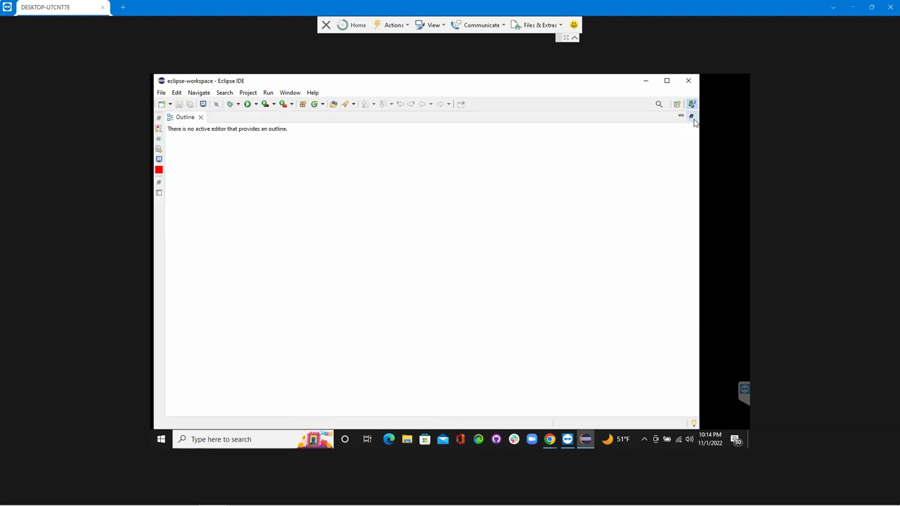
left_click(159, 122)
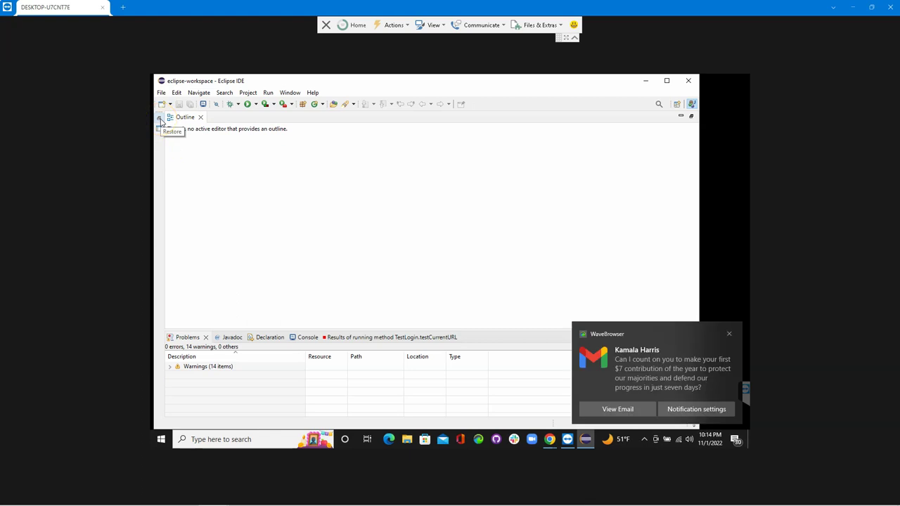
left_click(159, 119)
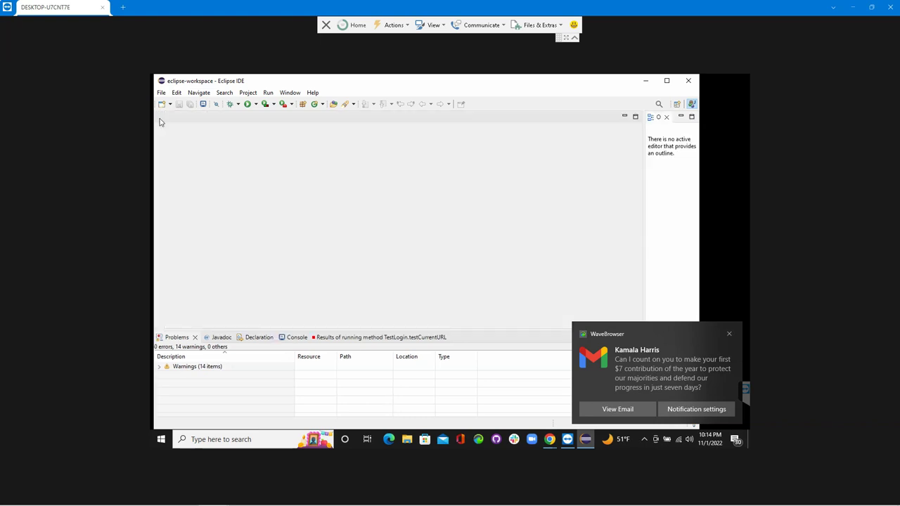
left_click(693, 106)
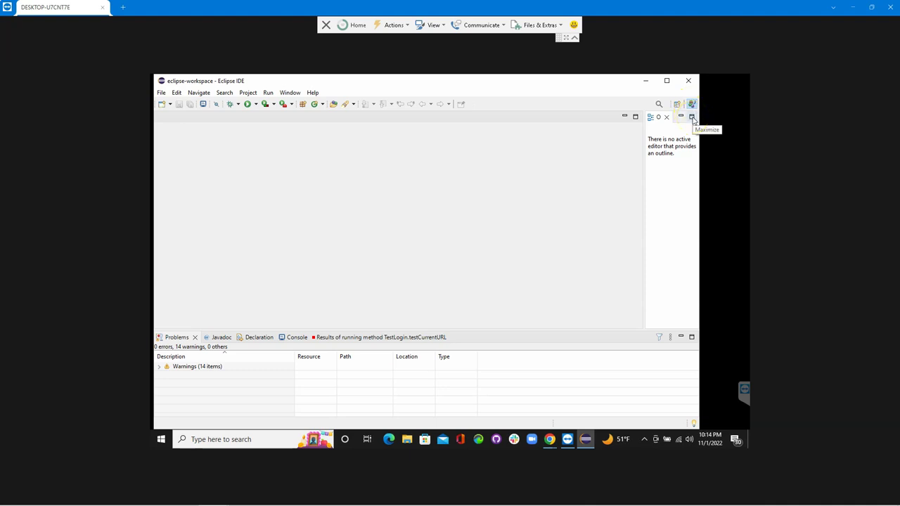
Maximize the Outline view and close it
left_click(692, 118)
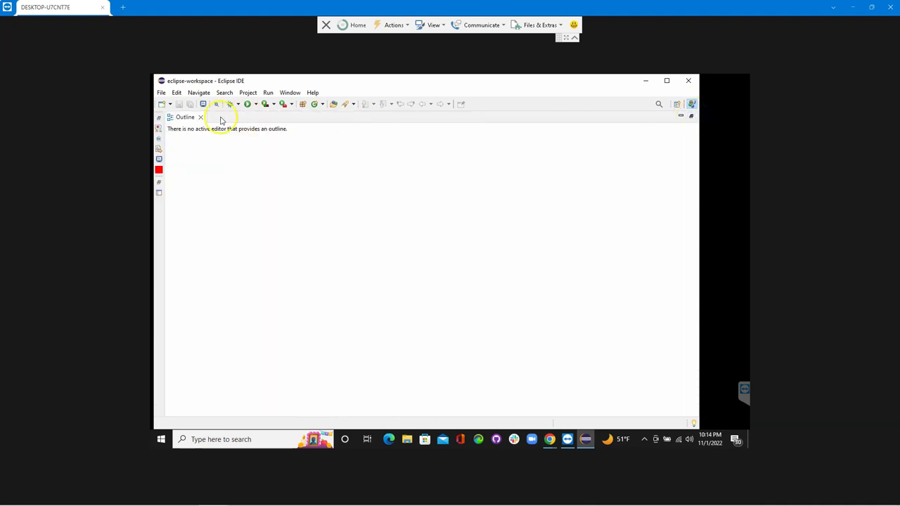
left_click(201, 117)
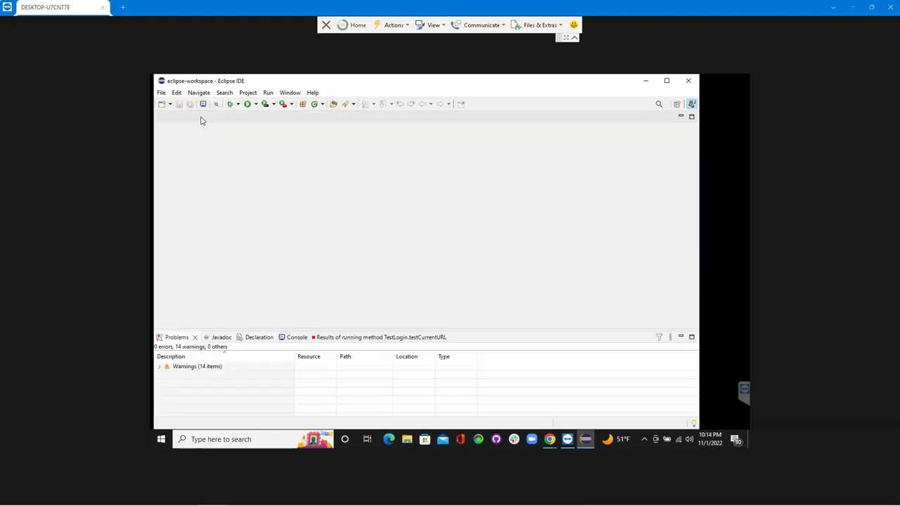
Maximize the empty editor area and extend the Eclipse window's left edge to the edge of the remote desktop
left_click(691, 118)
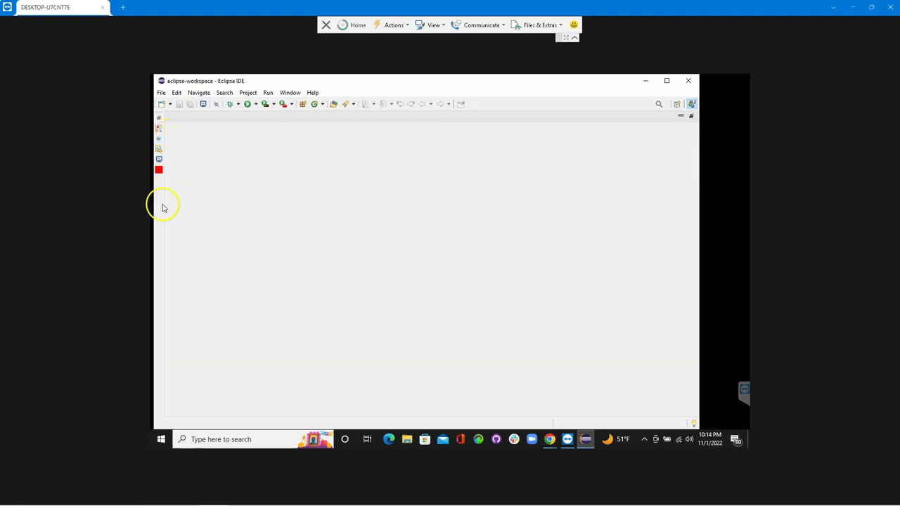
left_click_drag(150, 204, 80, 203)
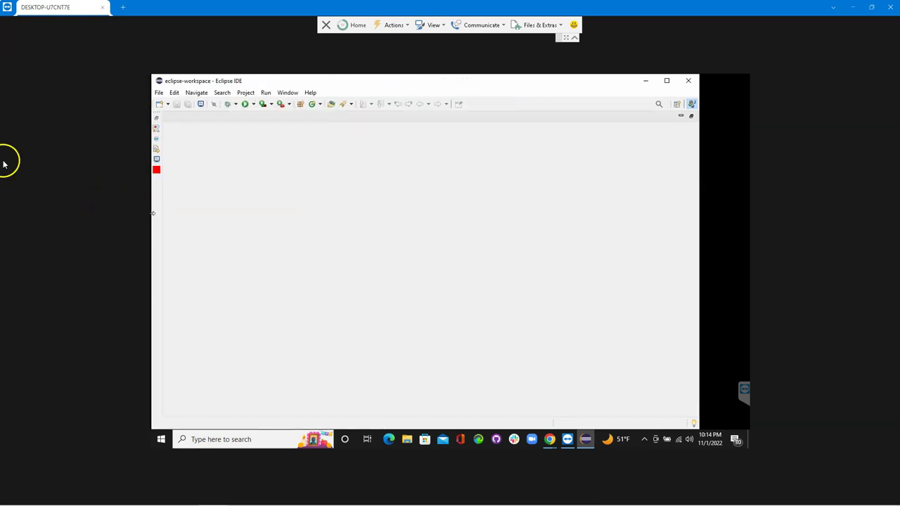